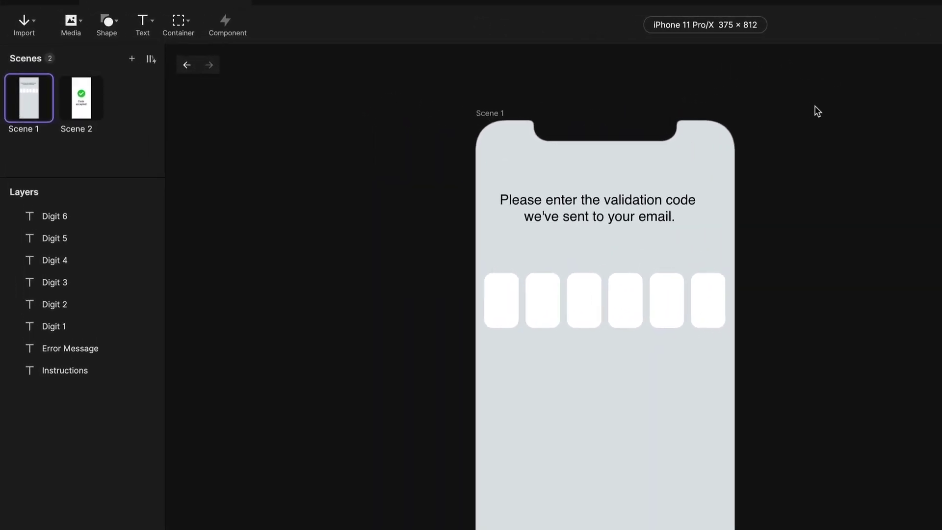
# - Inspect the instructions text, digit boxes, error message and Scene 2's 'Code accepted!' screen
pyautogui.click(581, 212)
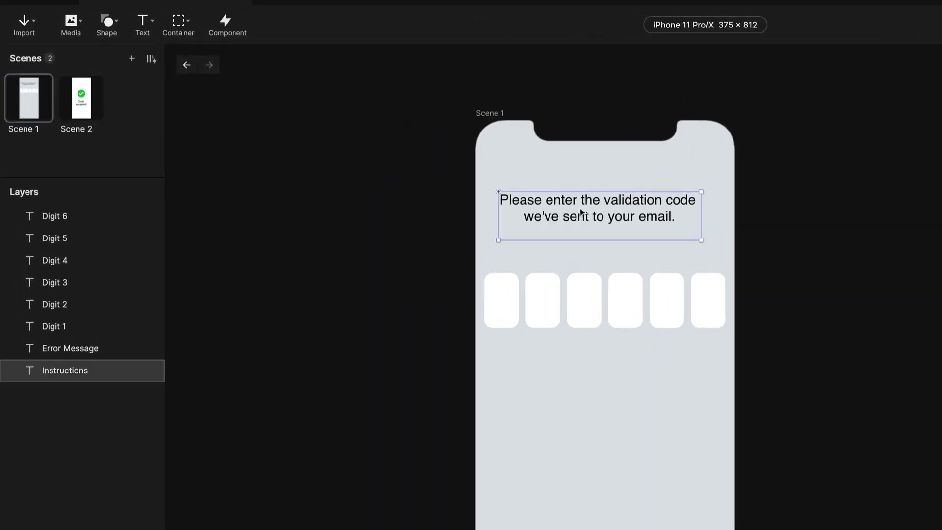
pyautogui.click(513, 297)
pyautogui.click(536, 296)
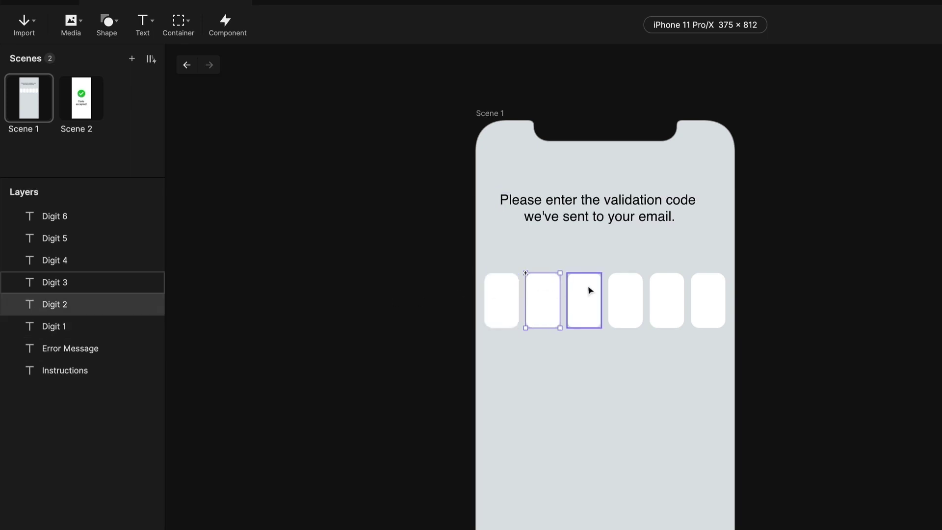
pyautogui.click(59, 356)
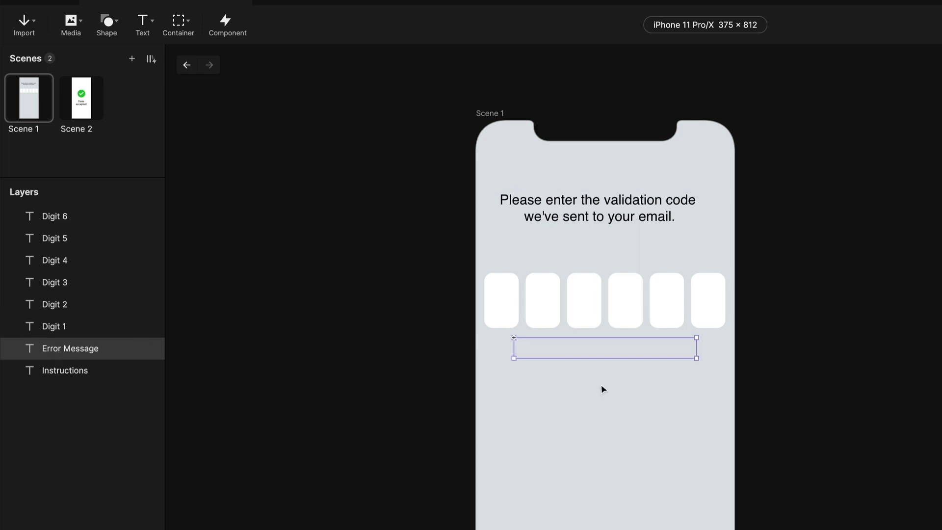
pyautogui.click(81, 102)
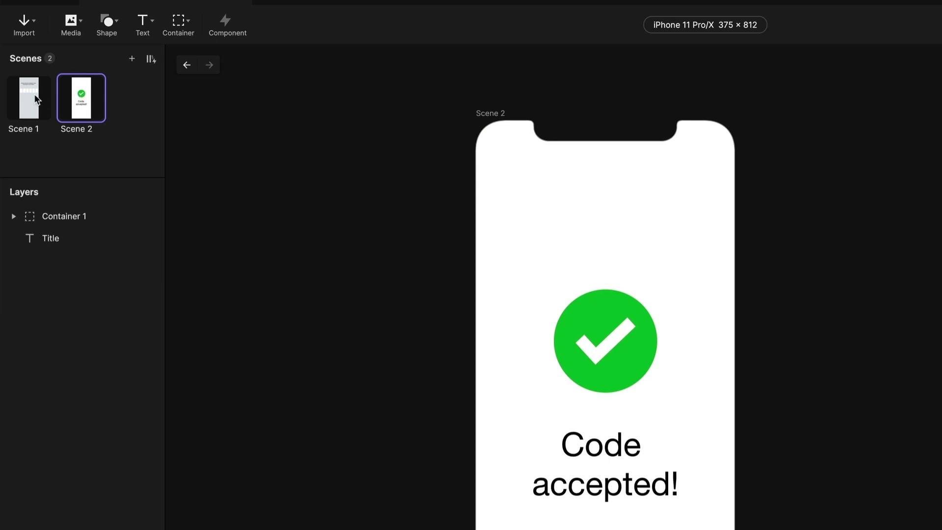
pyautogui.click(33, 93)
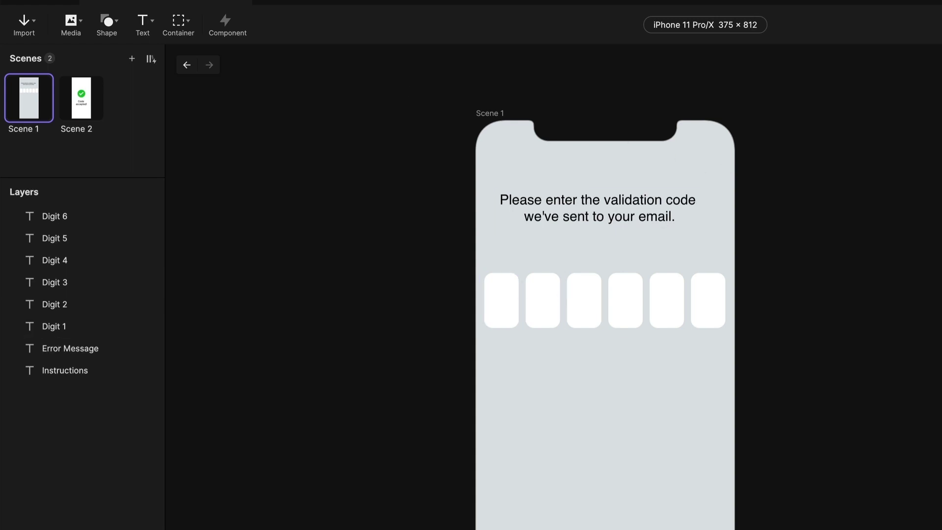
pyautogui.click(502, 299)
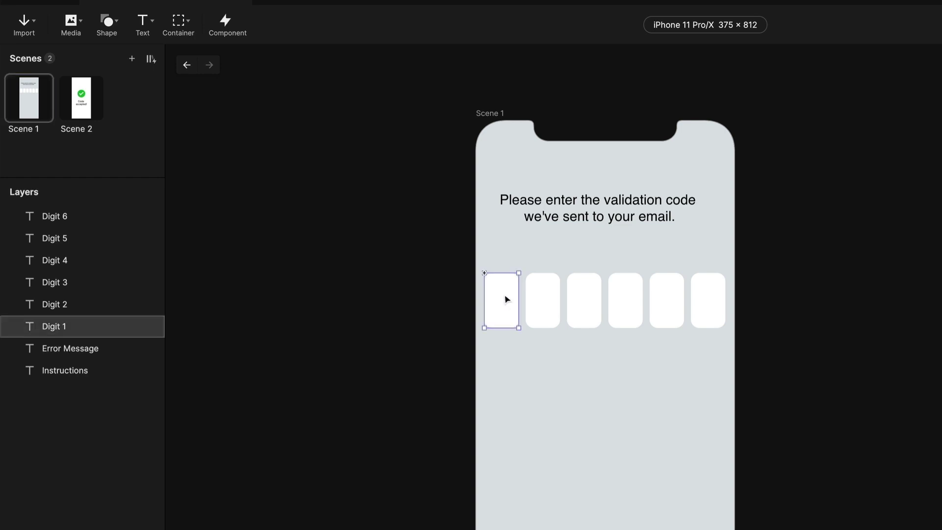
pyautogui.click(544, 296)
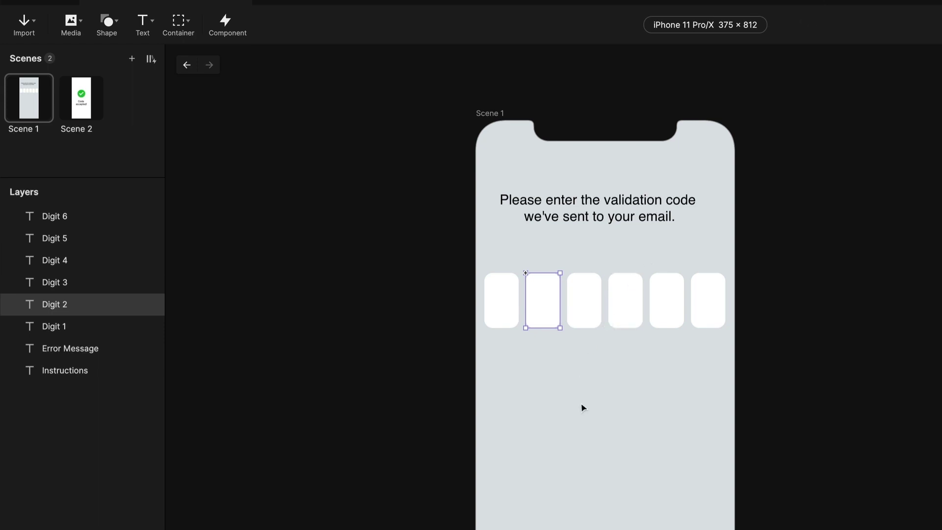
pyautogui.click(579, 290)
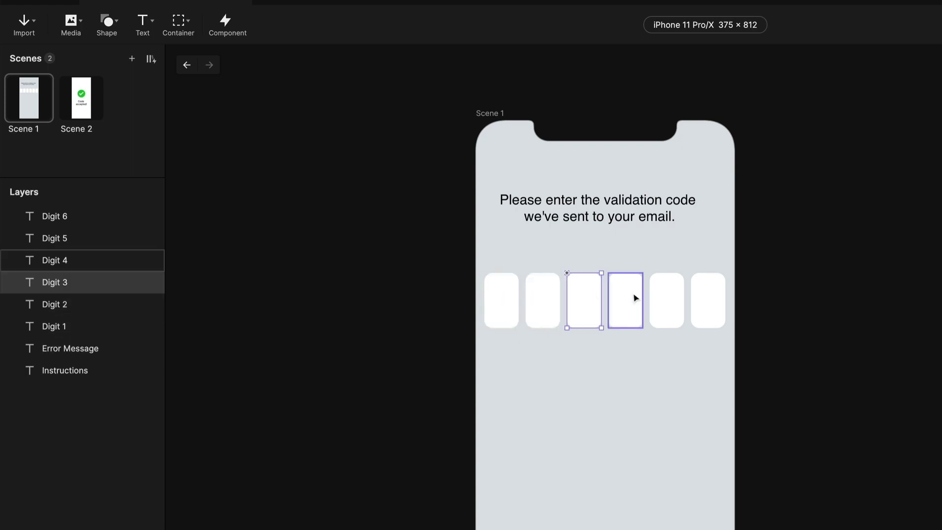
pyautogui.click(612, 413)
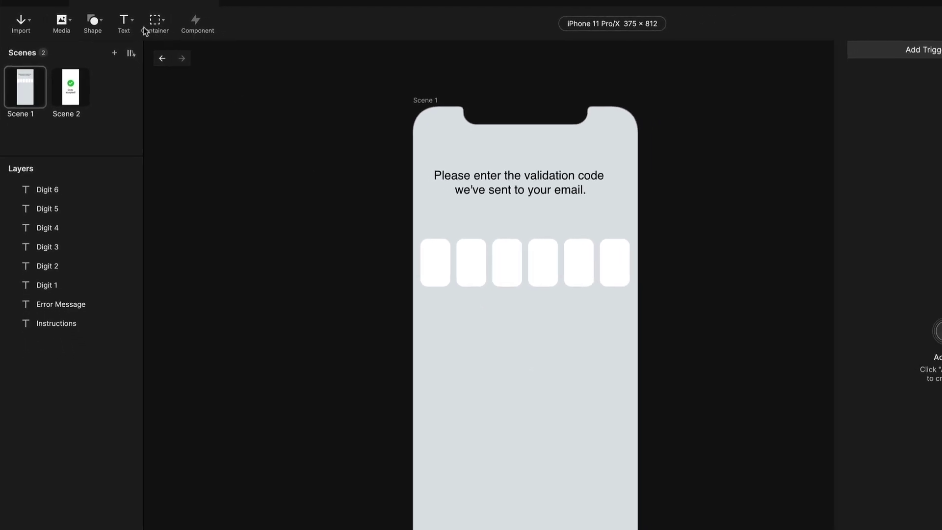
# - Draw a 247×76 input field below the six digit boxes and test it in Preview
pyautogui.click(130, 19)
pyautogui.click(142, 63)
pyautogui.moveTo(447, 341)
pyautogui.mouseDown()
pyautogui.moveTo(599, 393)
pyautogui.moveTo(593, 387)
pyautogui.mouseUp()
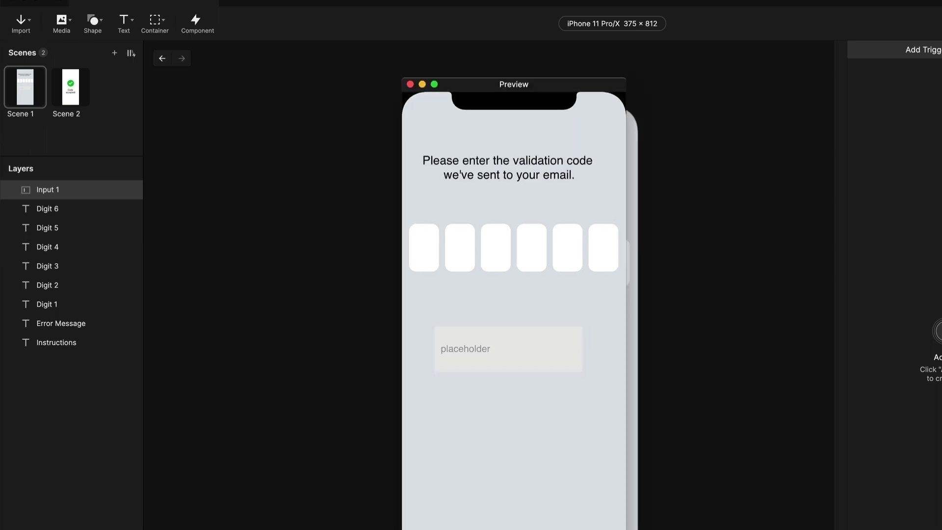
pyautogui.click(515, 349)
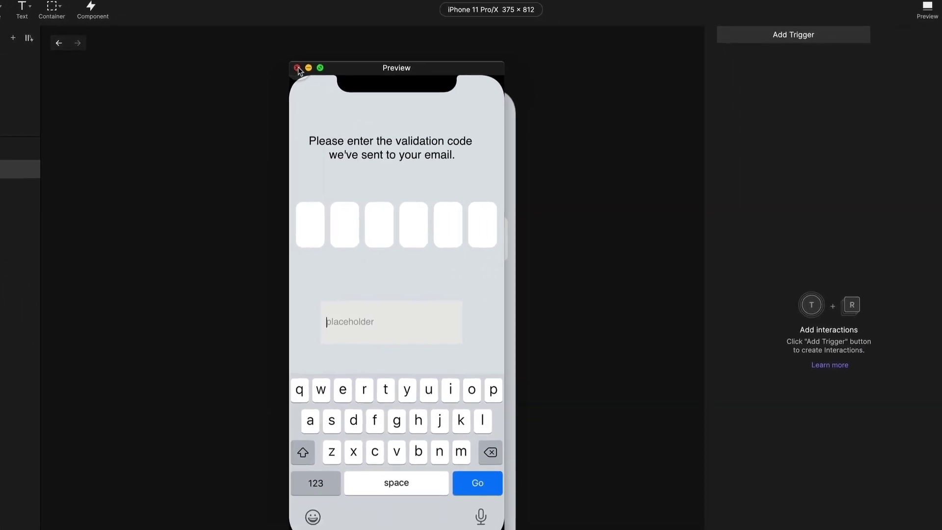
pyautogui.click(297, 68)
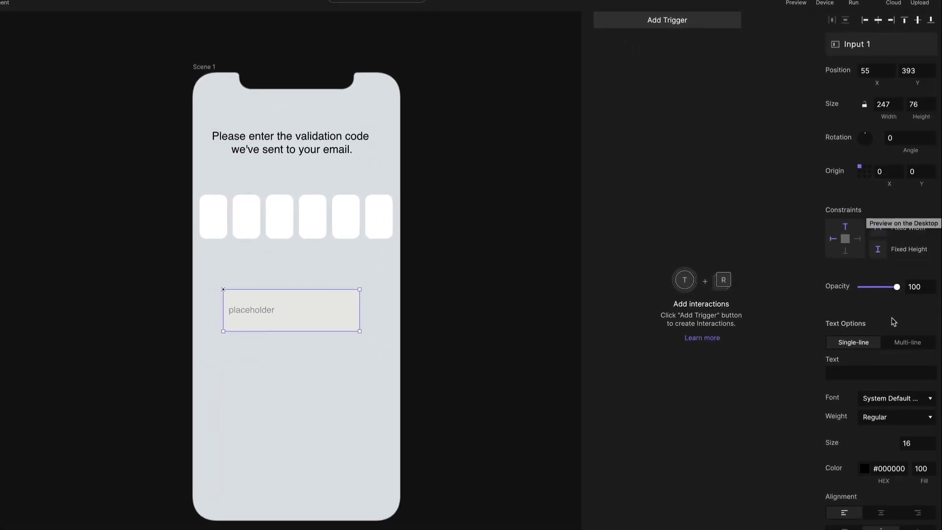
# - Give Input 1 a Number keyboard and turn off the Tap Return Key and Tap outside focus-out options
pyautogui.scroll(-8, 893, 322)
pyautogui.scroll(-5, 893, 323)
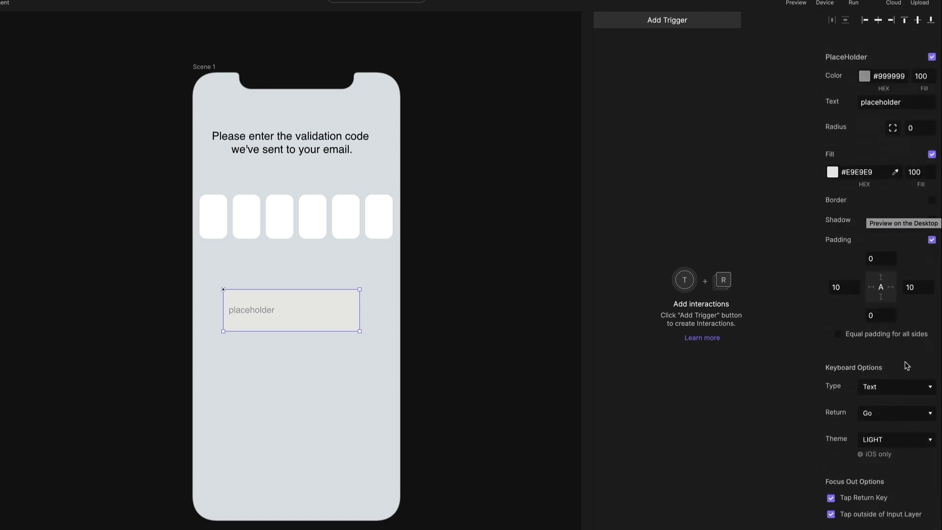
pyautogui.click(901, 386)
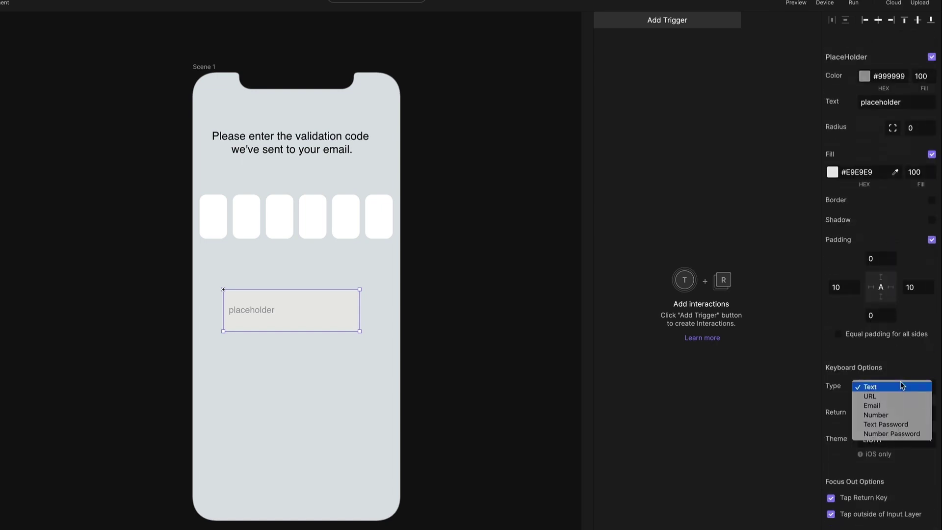
pyautogui.click(900, 415)
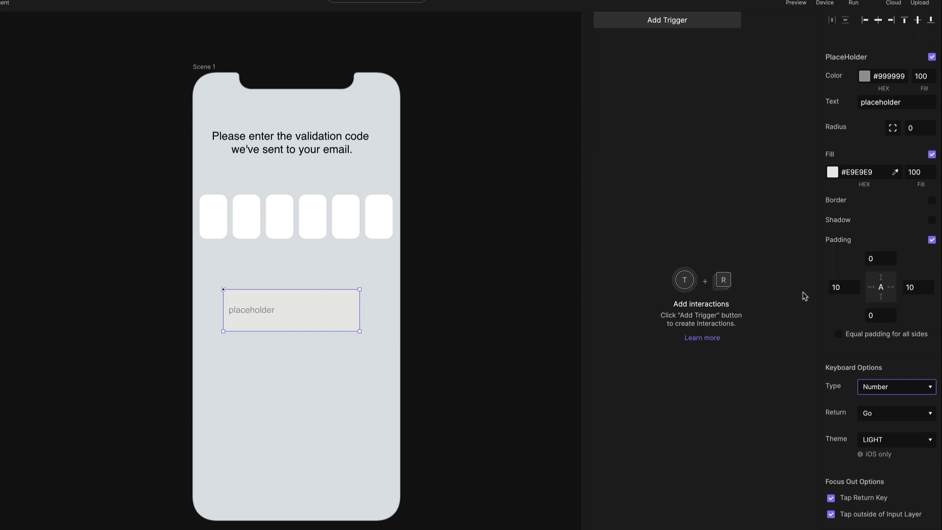
pyautogui.click(831, 498)
pyautogui.click(831, 514)
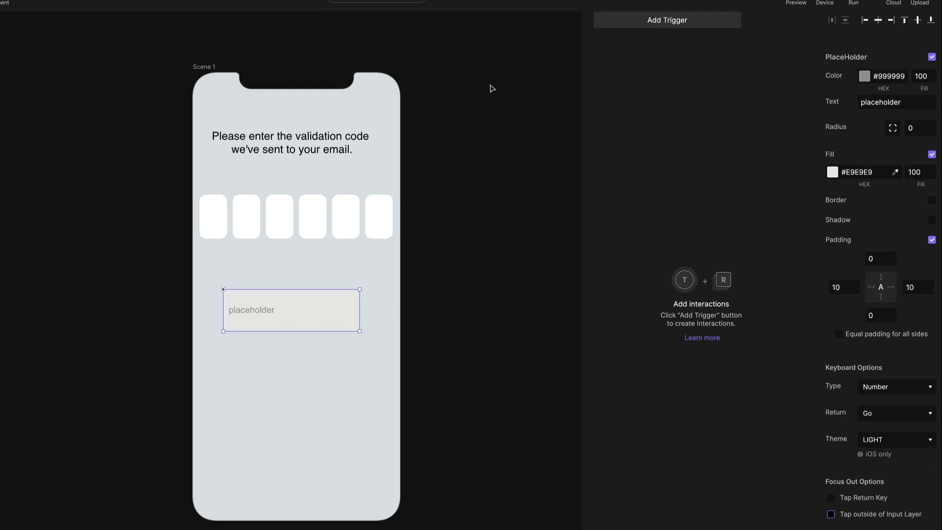
# - Add a Start trigger with a Focus response targeting Input 1
pyautogui.click(668, 19)
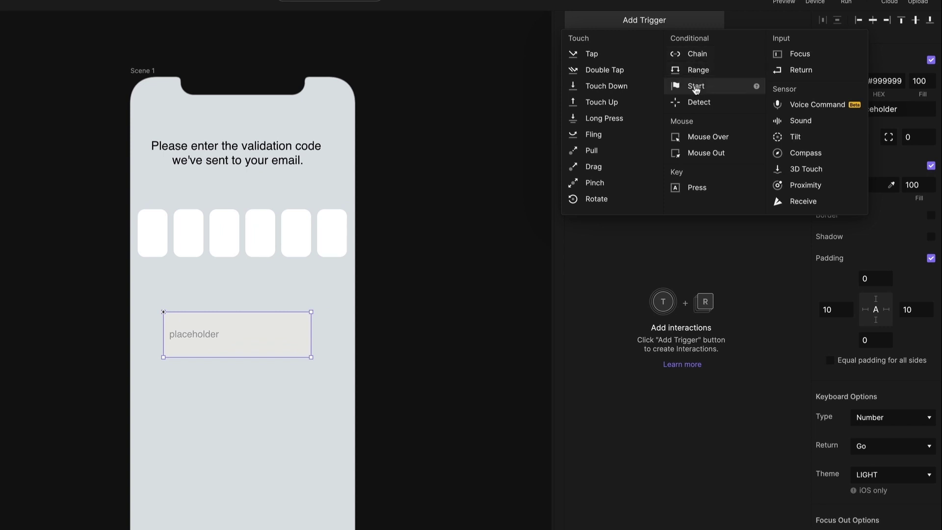
pyautogui.click(696, 86)
pyautogui.click(632, 40)
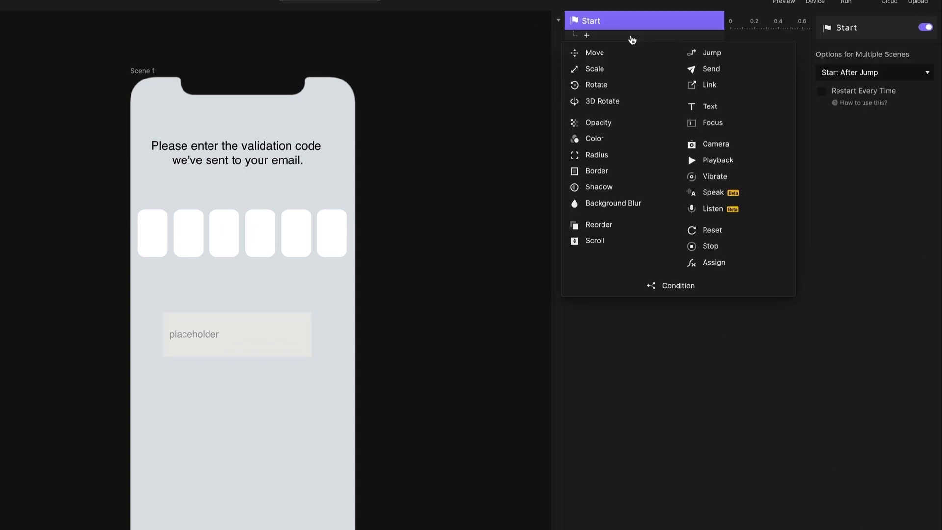
pyautogui.click(723, 123)
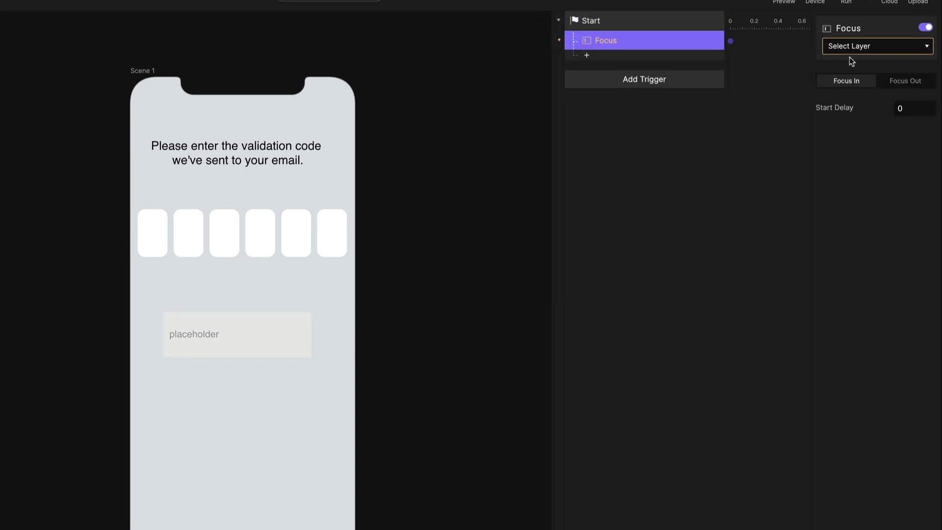
pyautogui.click(863, 45)
pyautogui.click(869, 93)
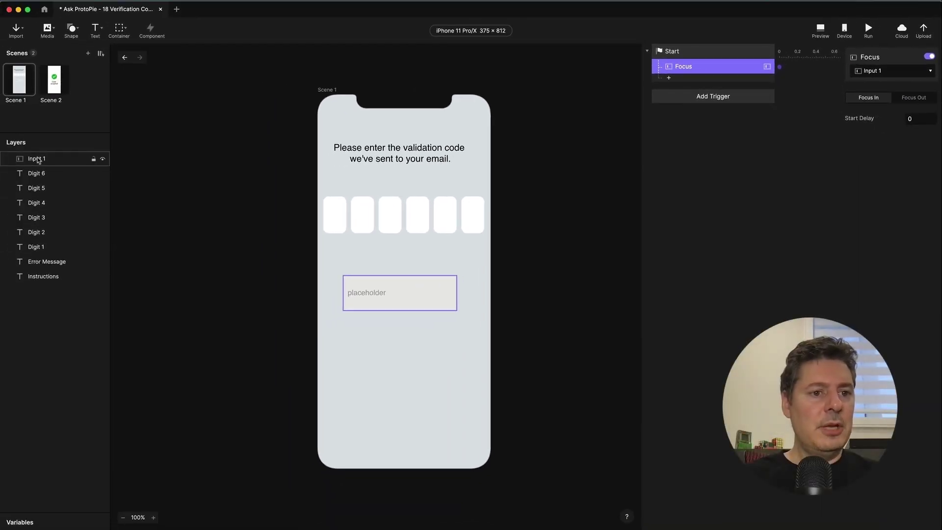
# - Rename the Input 1 layer to Hidden Input and preview the prototype
pyautogui.doubleClick(38, 158)
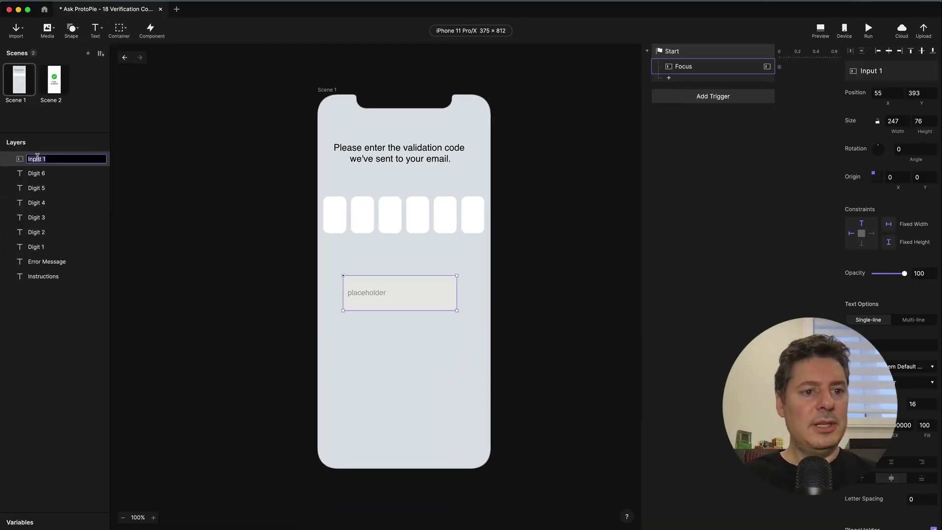
pyautogui.write('Hidden')
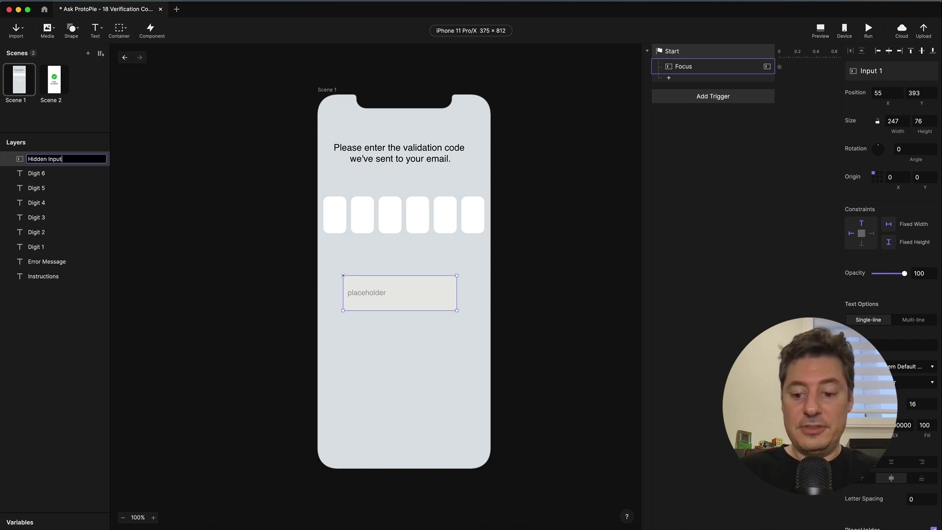
pyautogui.press('Return')
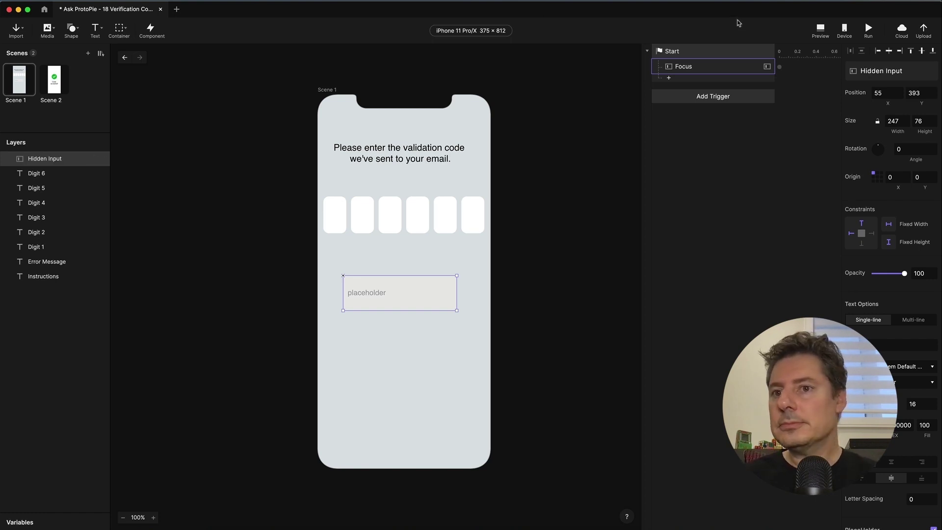
pyautogui.click(821, 30)
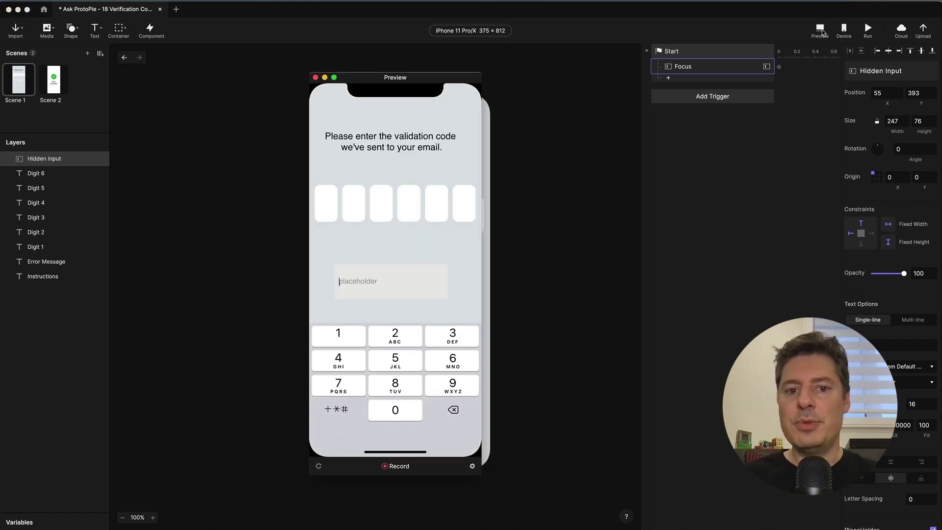
pyautogui.click(332, 284)
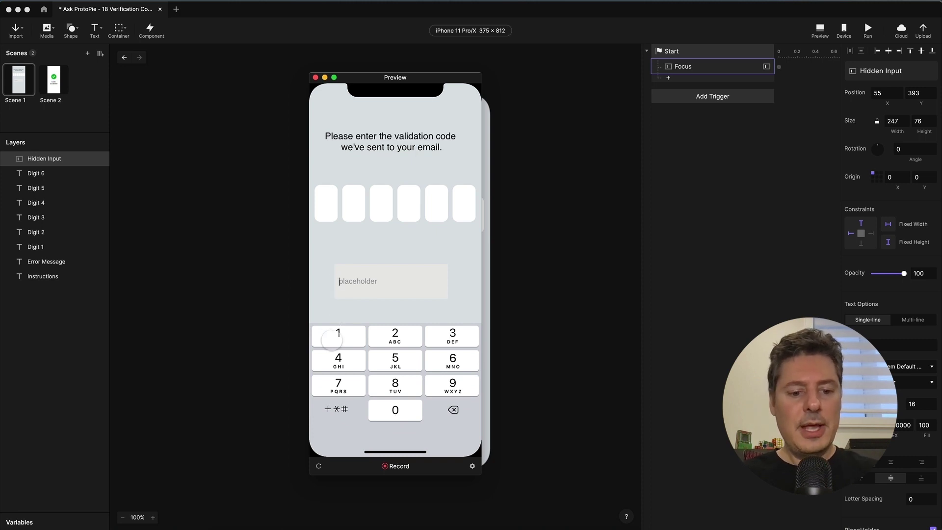
pyautogui.write('1234567890')
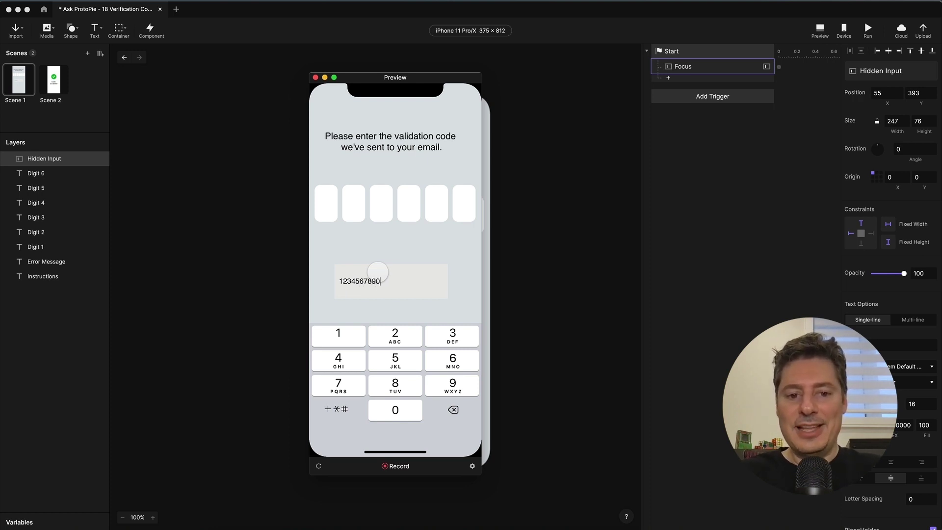
pyautogui.write('98765')
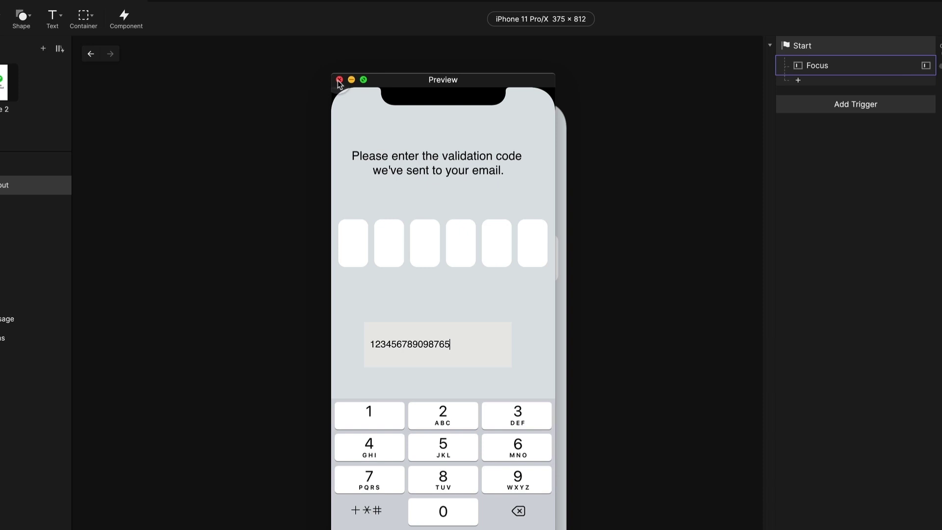
pyautogui.click(410, 79)
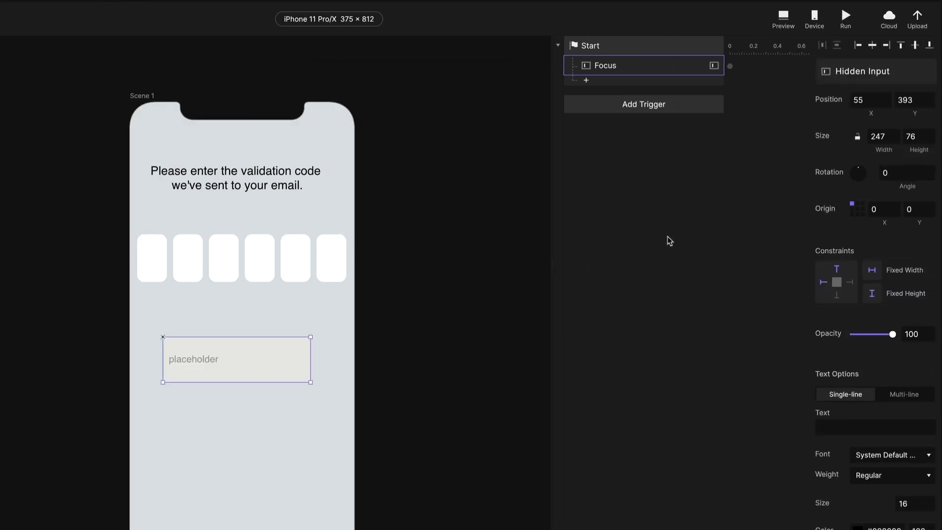
# - Add a Detect trigger watching Hidden Input's Text property
pyautogui.click(660, 104)
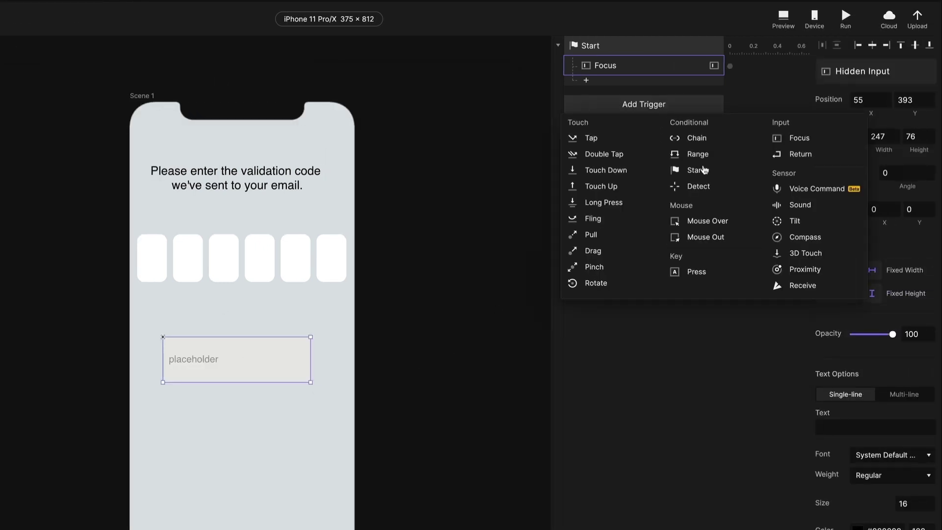
pyautogui.click(701, 187)
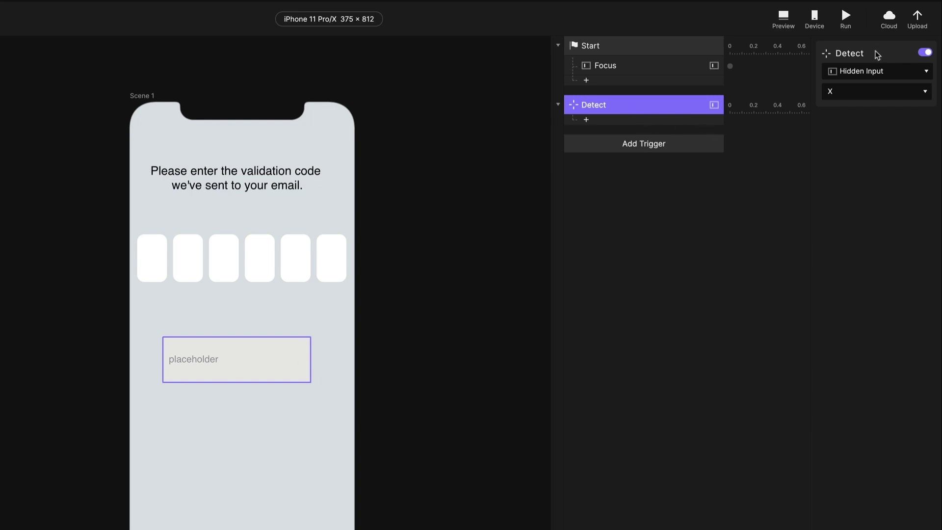
pyautogui.click(872, 72)
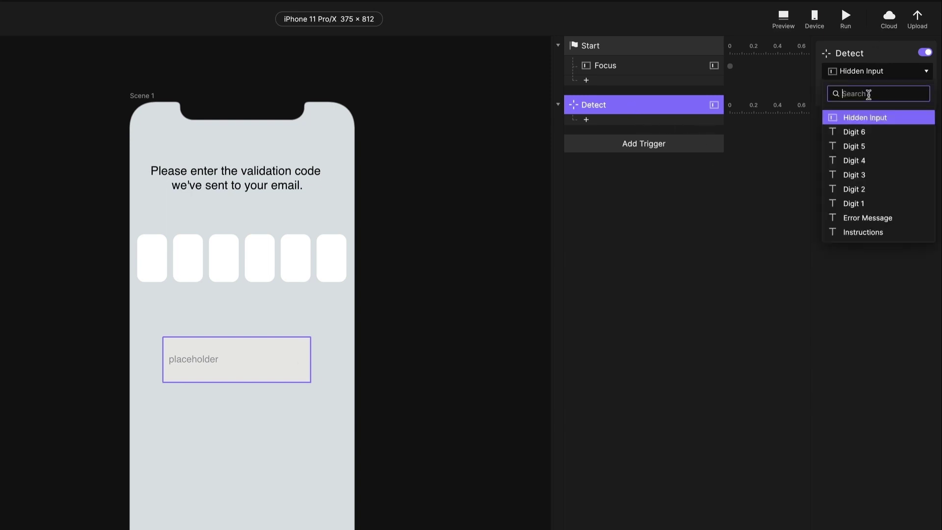
pyautogui.click(832, 117)
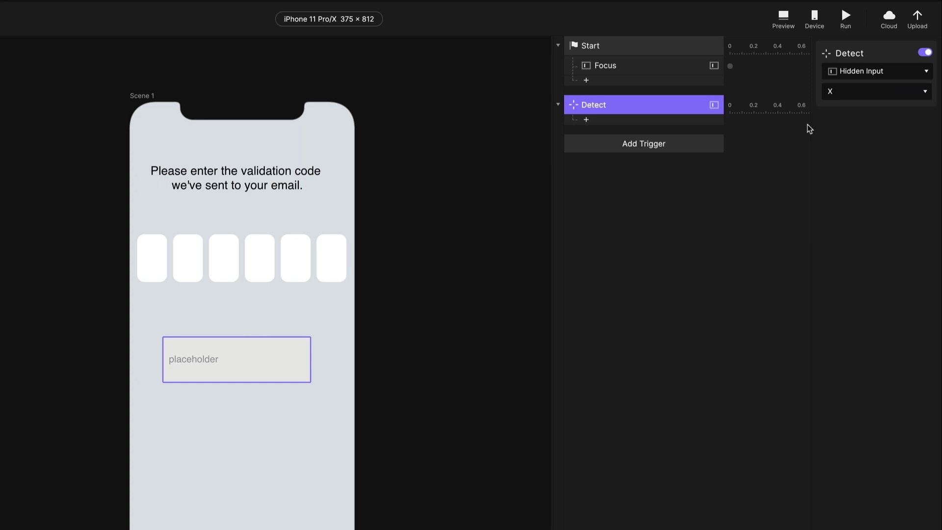
pyautogui.click(856, 92)
pyautogui.scroll(-5, 856, 260)
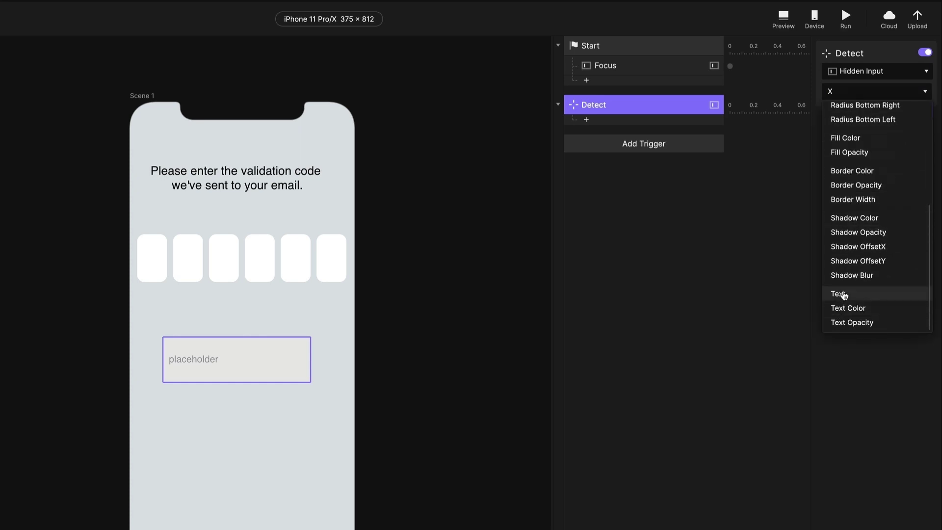
pyautogui.click(839, 293)
# - Rename the trigger to 'Detect Hidden Input.text'
pyautogui.doubleClick(593, 102)
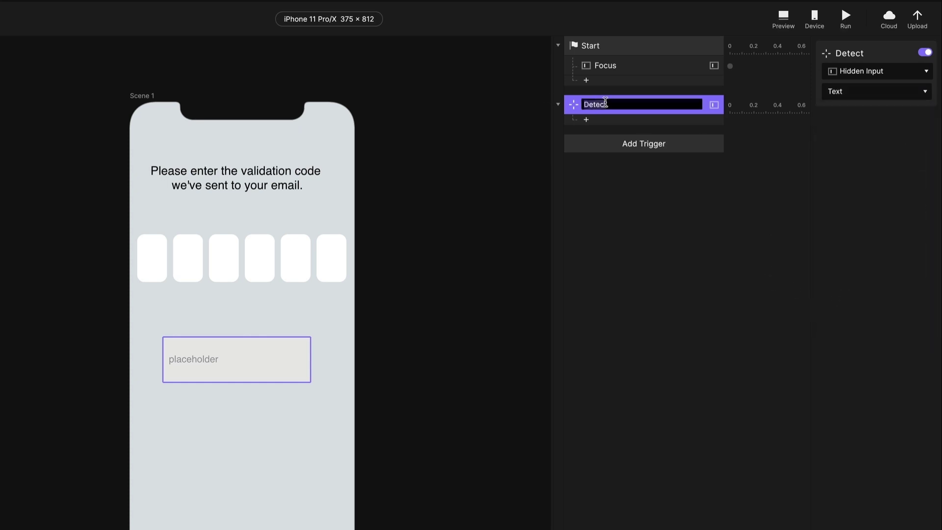
pyautogui.click(619, 103)
pyautogui.write('Hidden Input.text')
pyautogui.press('Return')
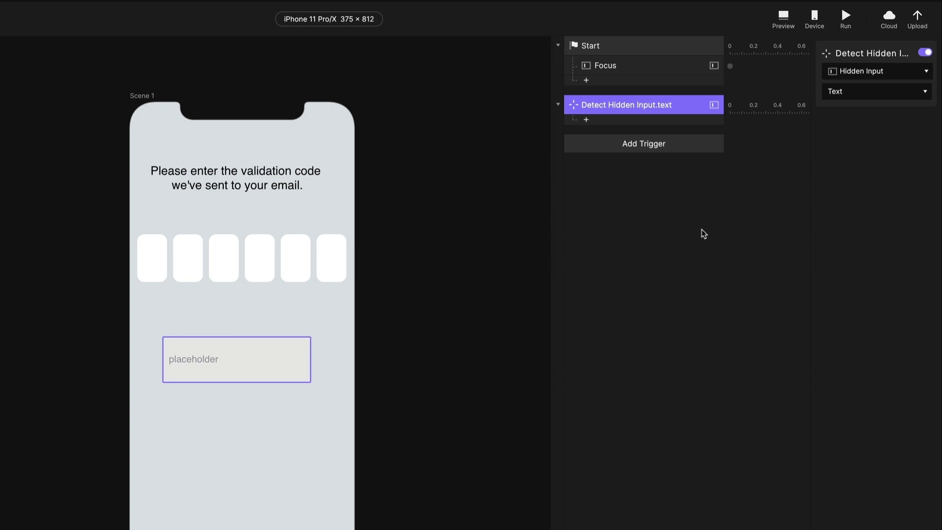
# - Add a Condition under the trigger that compares a Formula
pyautogui.click(634, 122)
pyautogui.click(665, 368)
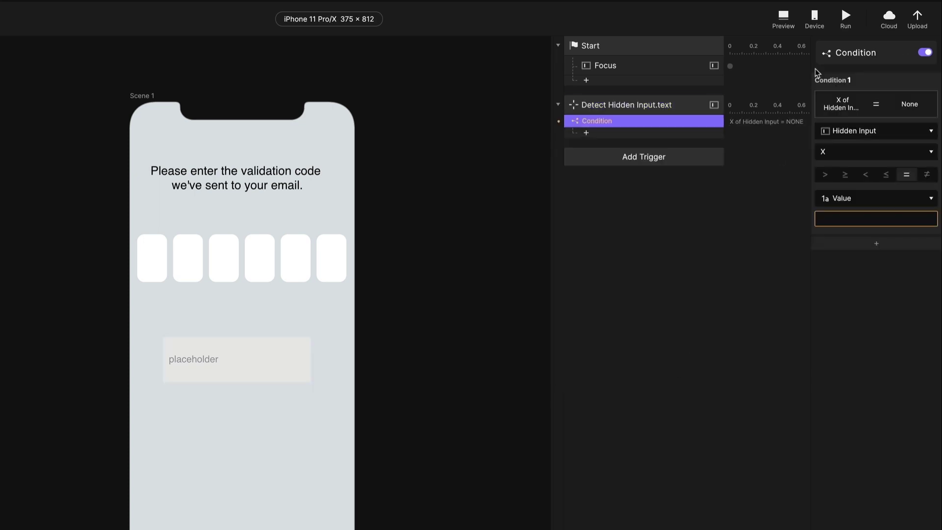
pyautogui.click(883, 131)
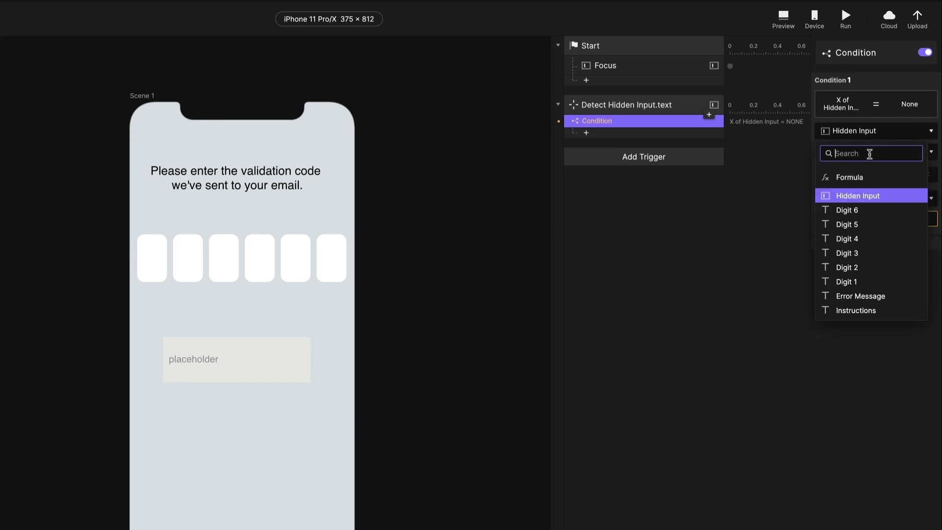
pyautogui.click(869, 179)
pyautogui.press('super+Tab')
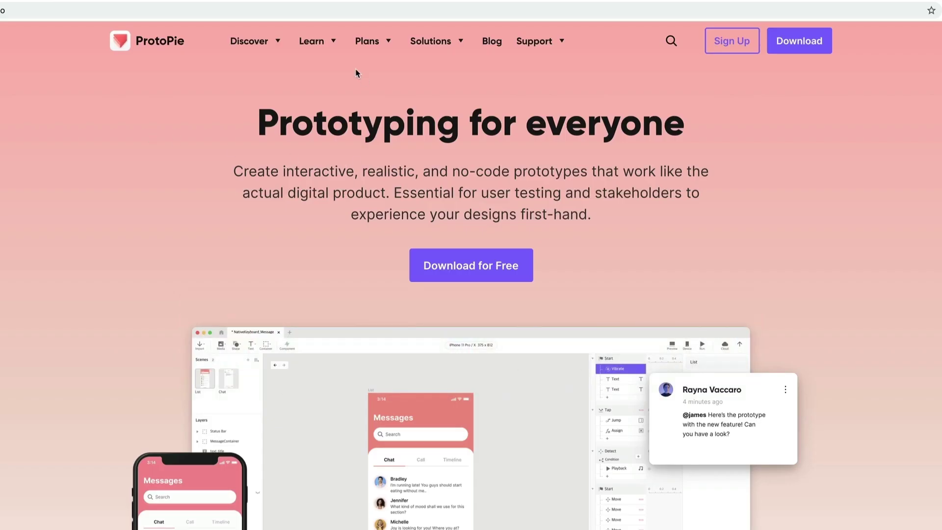
# - Find the length(source: TEXT) entry on the documentation's Formulas > Functions page
pyautogui.click(330, 42)
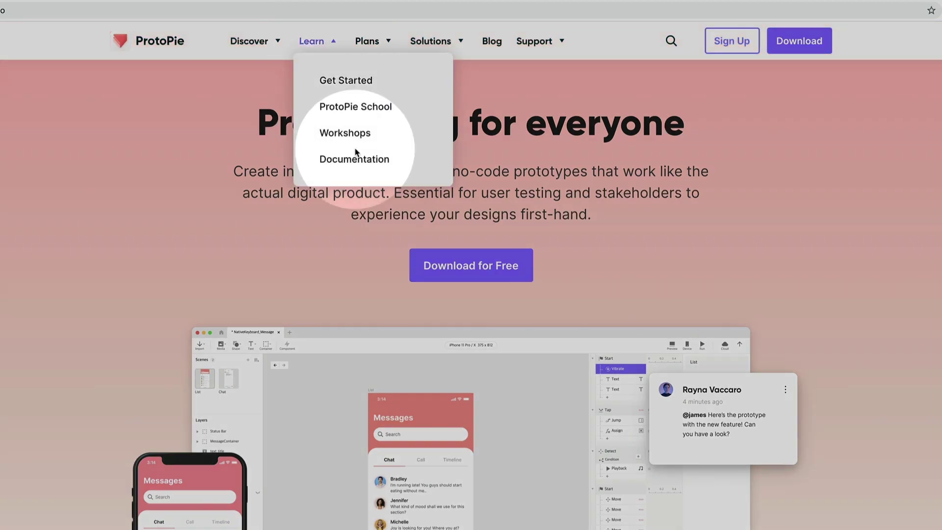
pyautogui.click(355, 160)
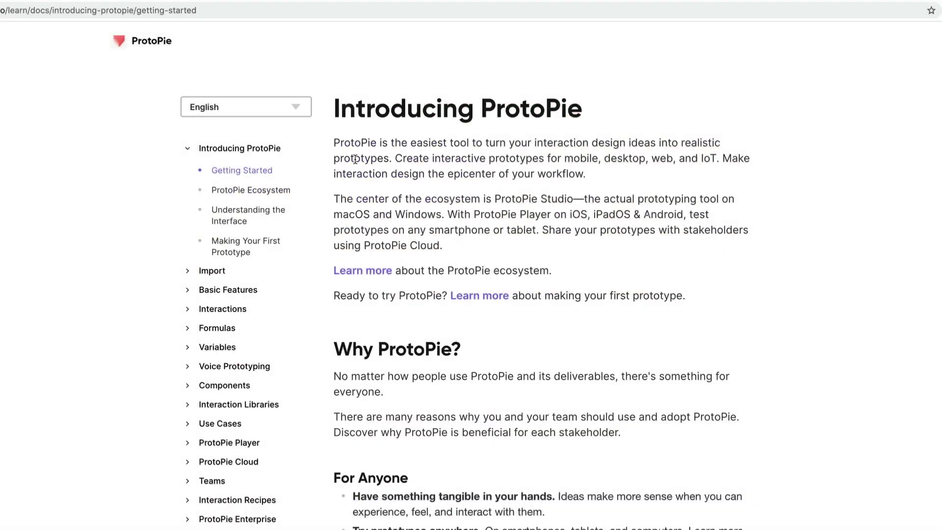
pyautogui.click(214, 328)
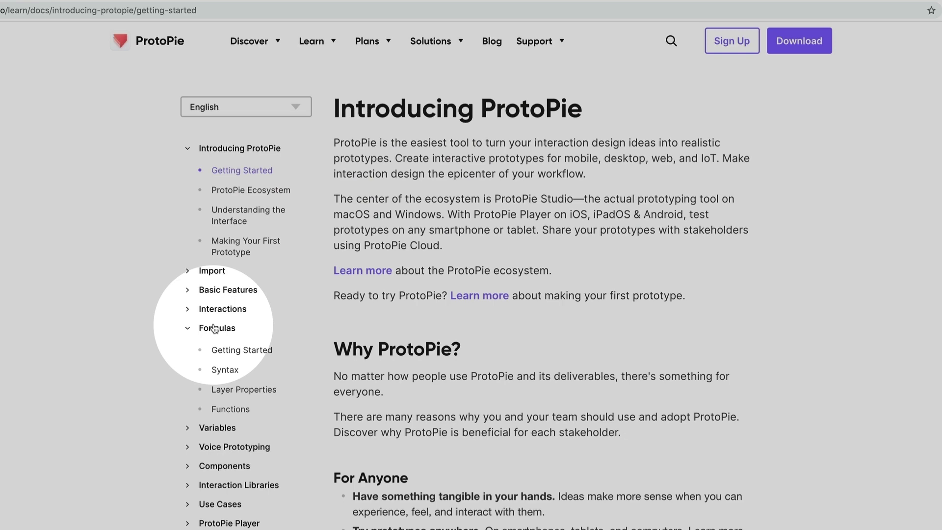
pyautogui.click(232, 410)
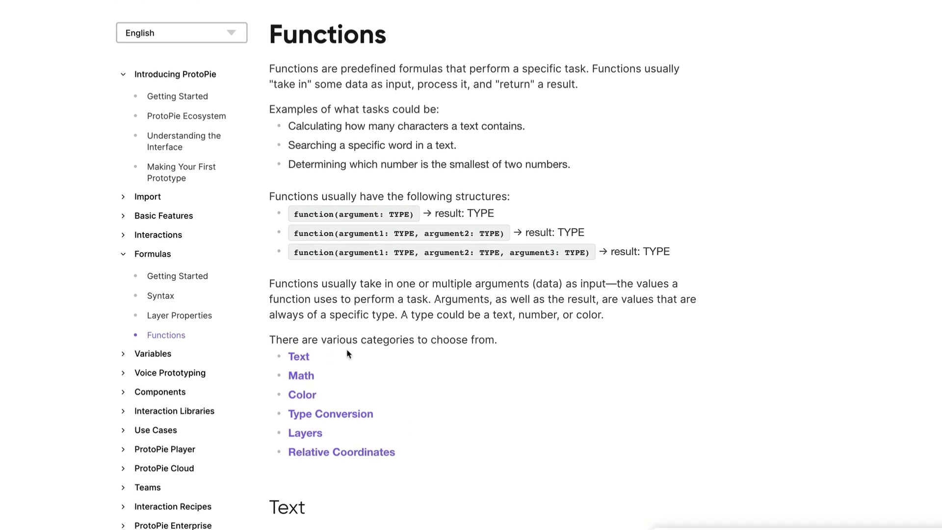
pyautogui.scroll(-4, 357, 351)
pyautogui.scroll(-8, 356, 352)
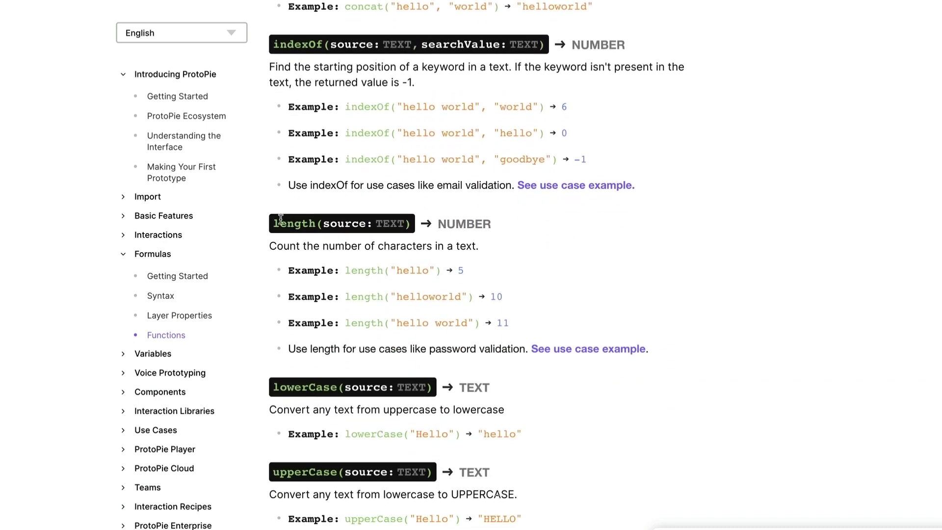
pyautogui.doubleClick(281, 223)
# - Enter length(`Hidden Input`.text) as the condition's formula
pyautogui.click(333, 212)
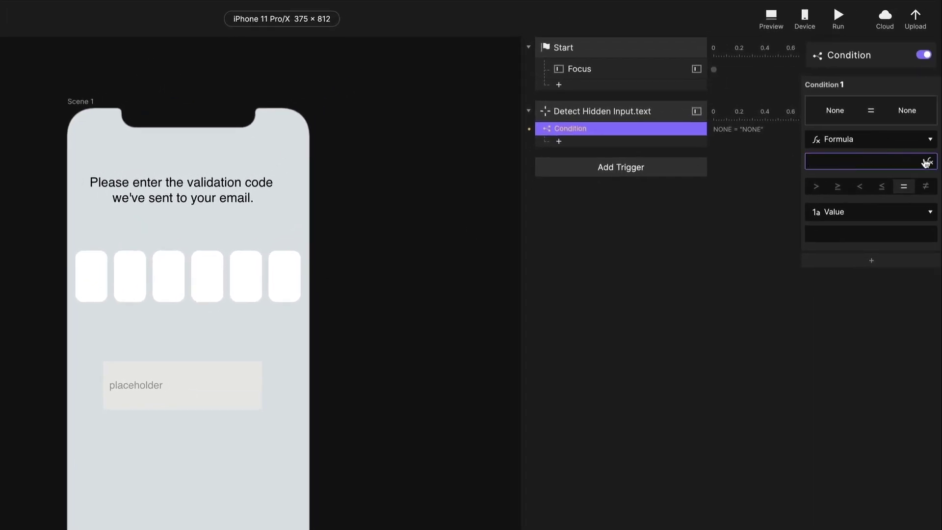
pyautogui.click(932, 161)
pyautogui.click(929, 161)
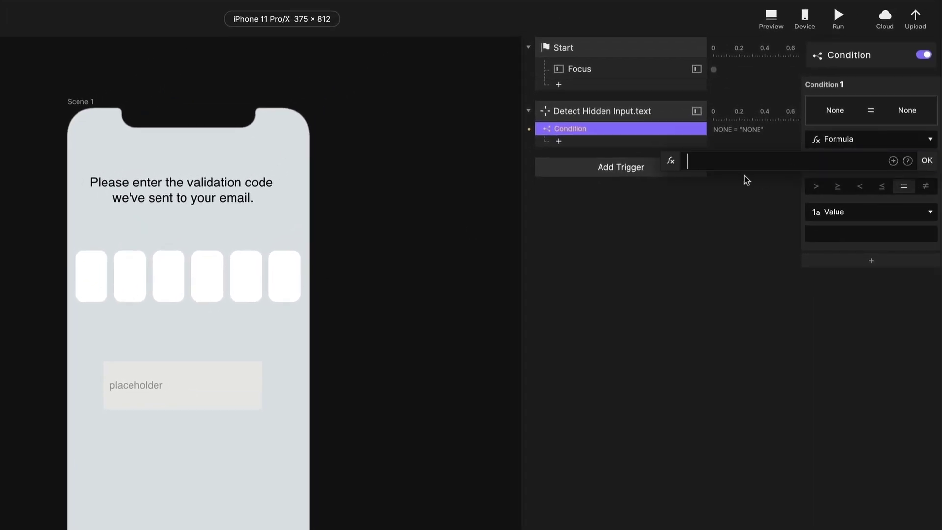
pyautogui.write('length')
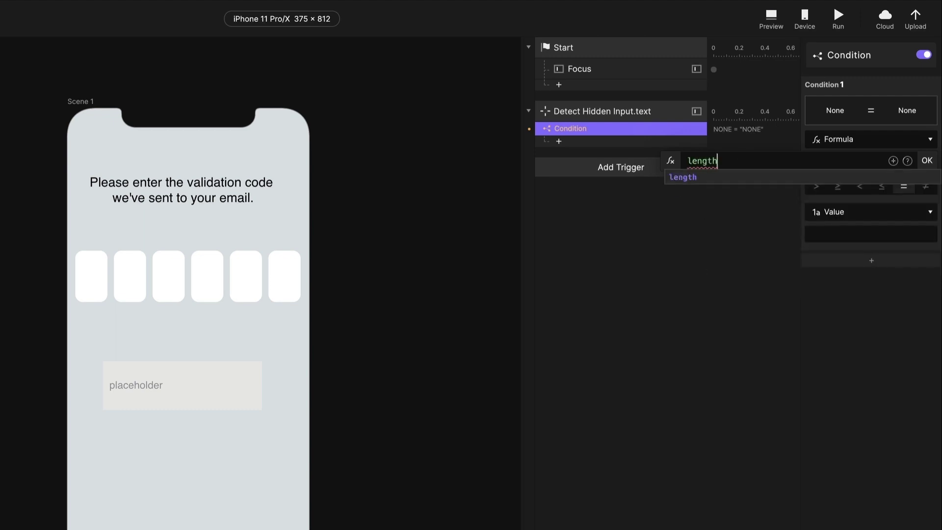
pyautogui.write('(')
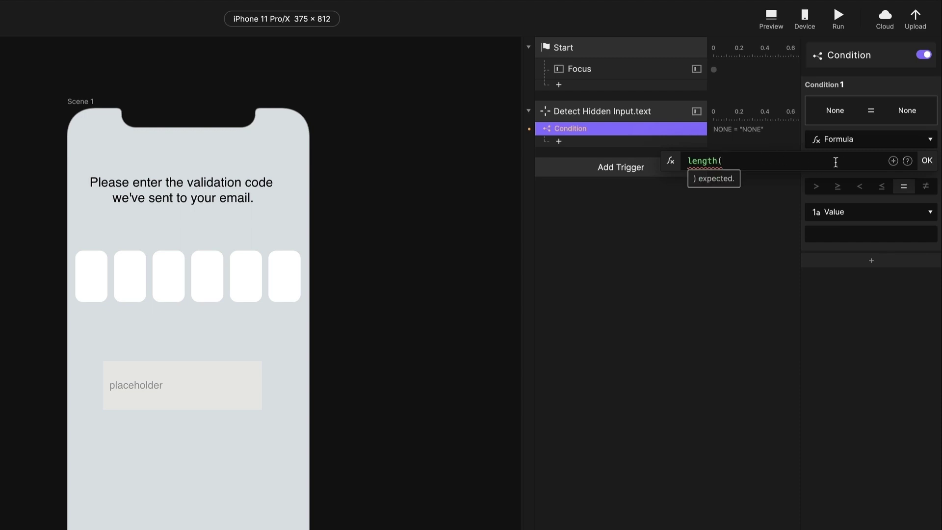
pyautogui.click(892, 162)
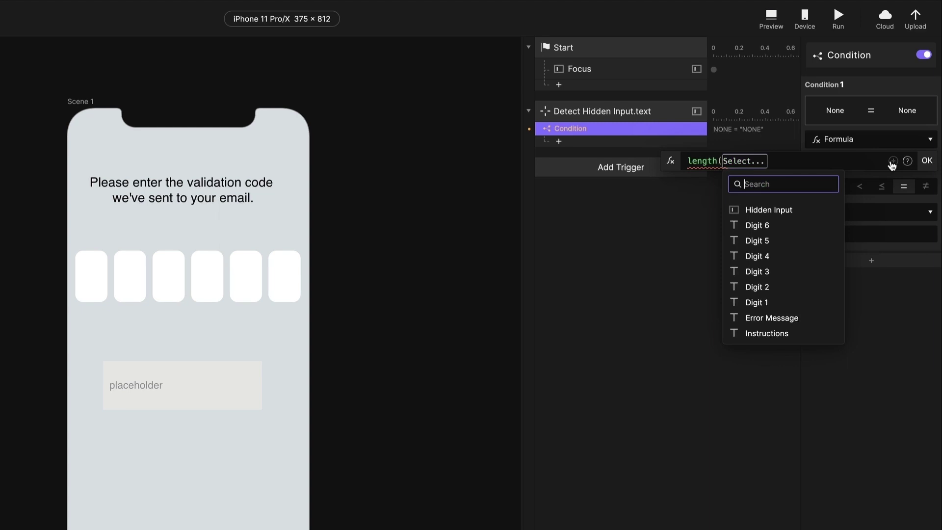
pyautogui.click(783, 212)
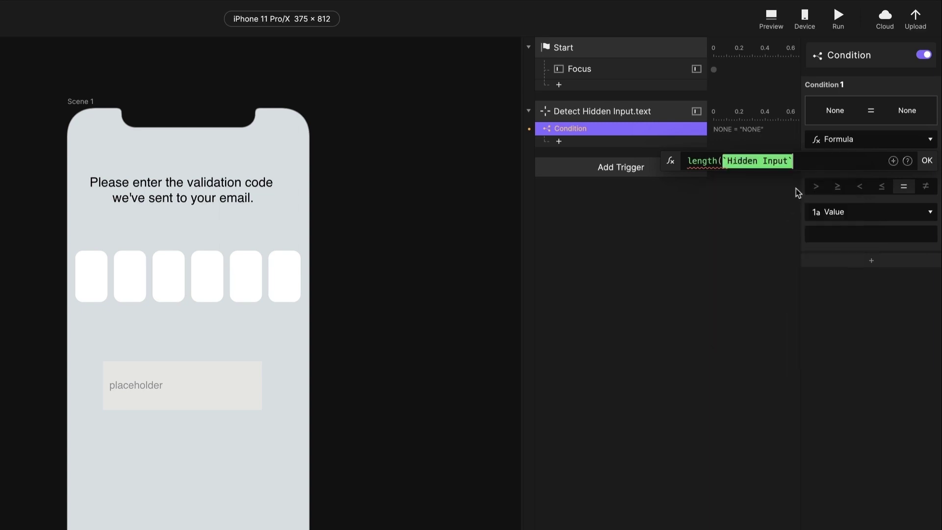
pyautogui.click(819, 159)
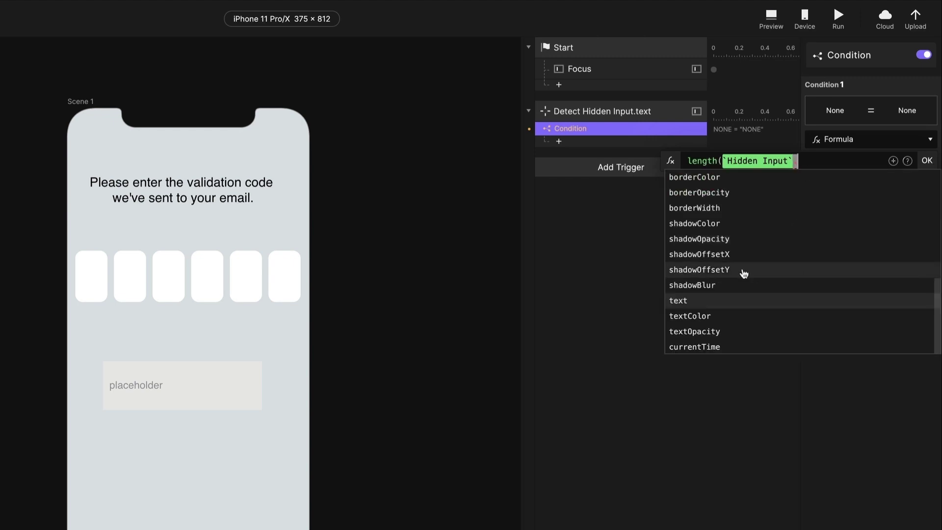
pyautogui.scroll(5, 698, 307)
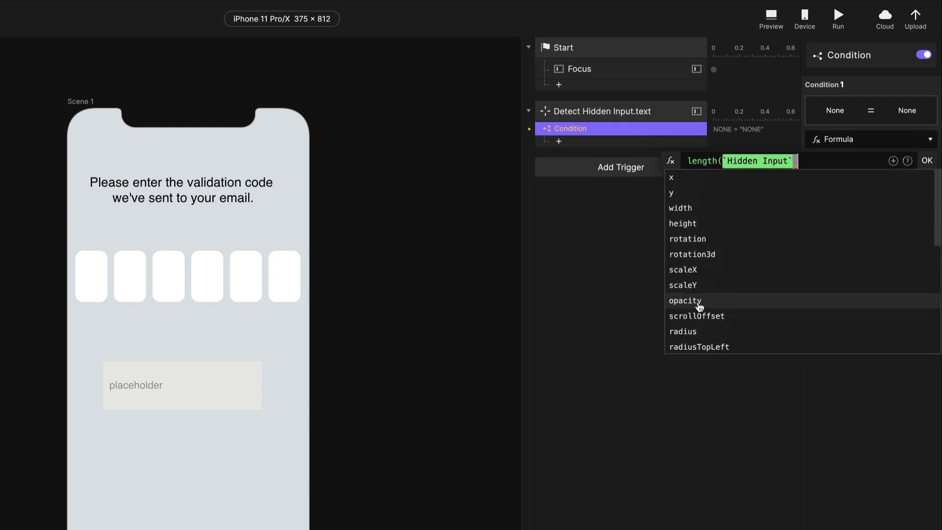
pyautogui.scroll(-4, 698, 307)
pyautogui.scroll(-1, 700, 307)
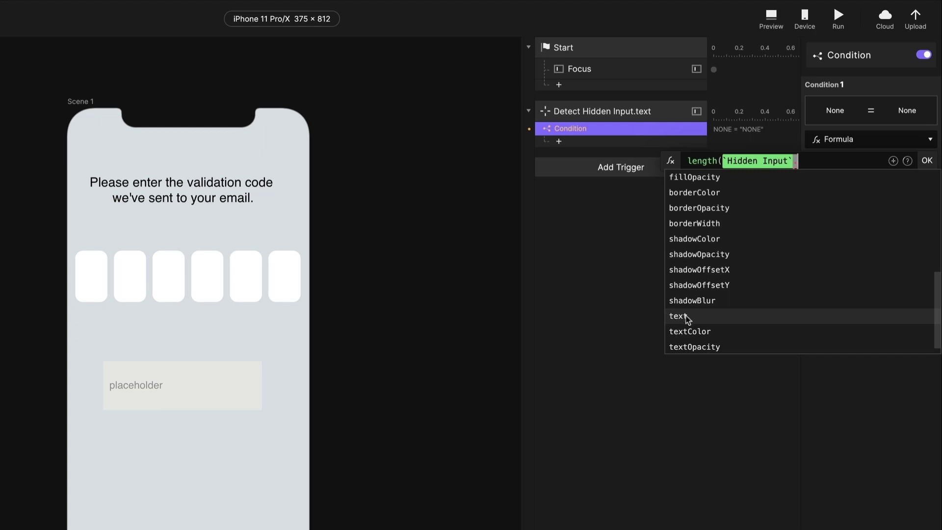
pyautogui.click(687, 318)
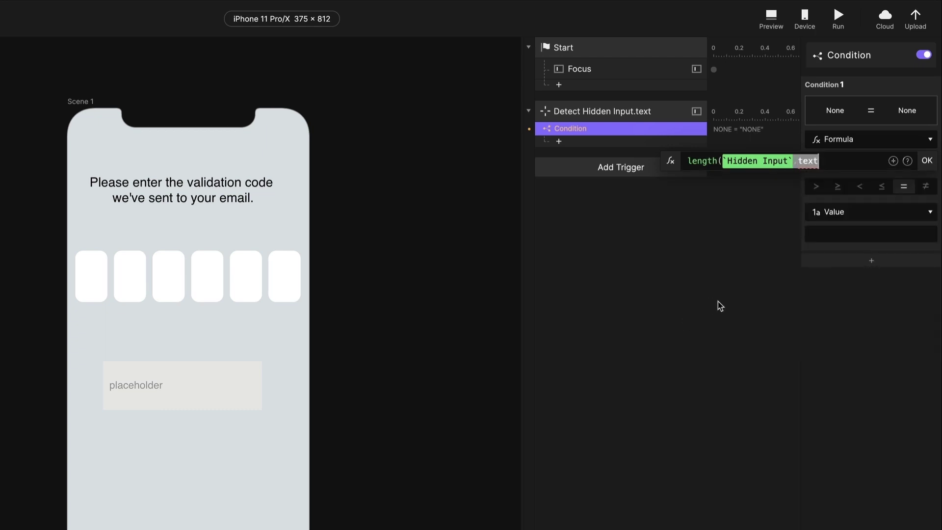
pyautogui.write(')')
pyautogui.click(927, 161)
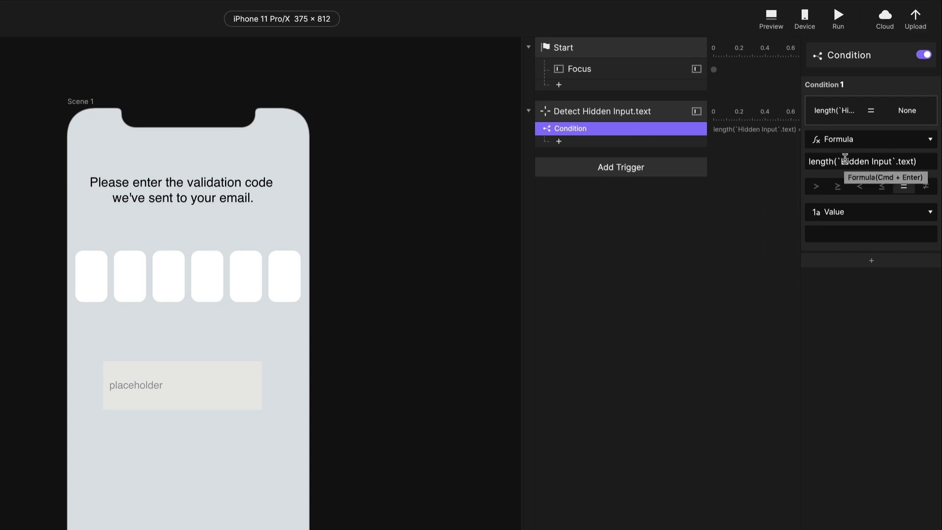
# - Make the condition test whether that length is greater than 6
pyautogui.click(816, 187)
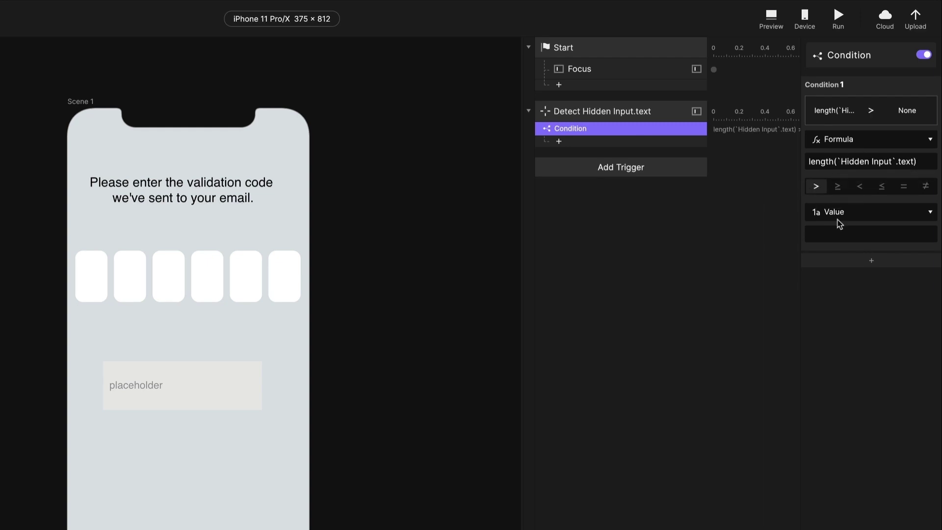
pyautogui.click(843, 234)
pyautogui.write('6')
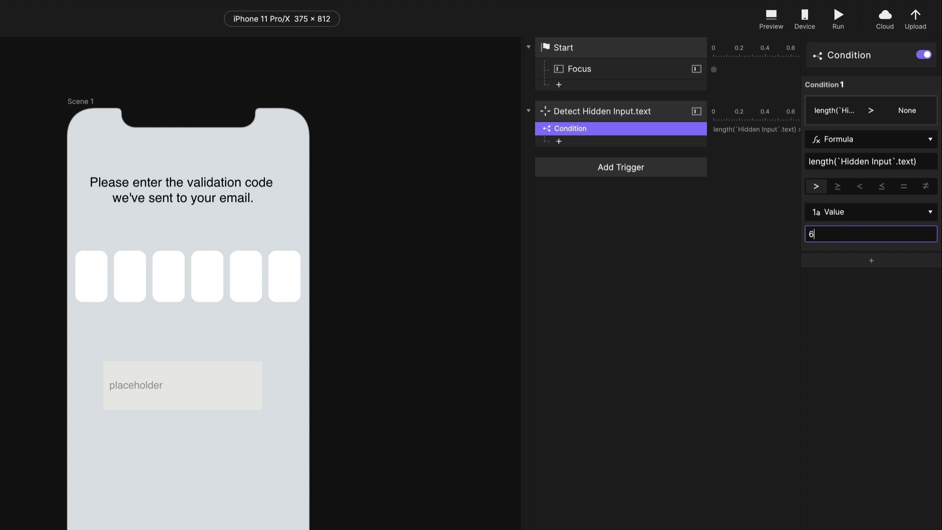
pyautogui.press('Return')
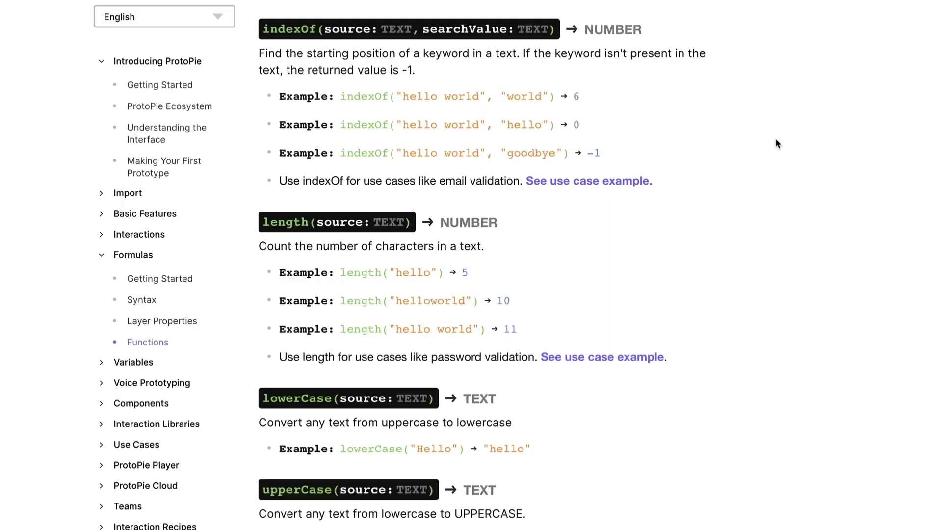
# - Read the left(source, count) entry in the Functions documentation
pyautogui.scroll(-5, 592, 302)
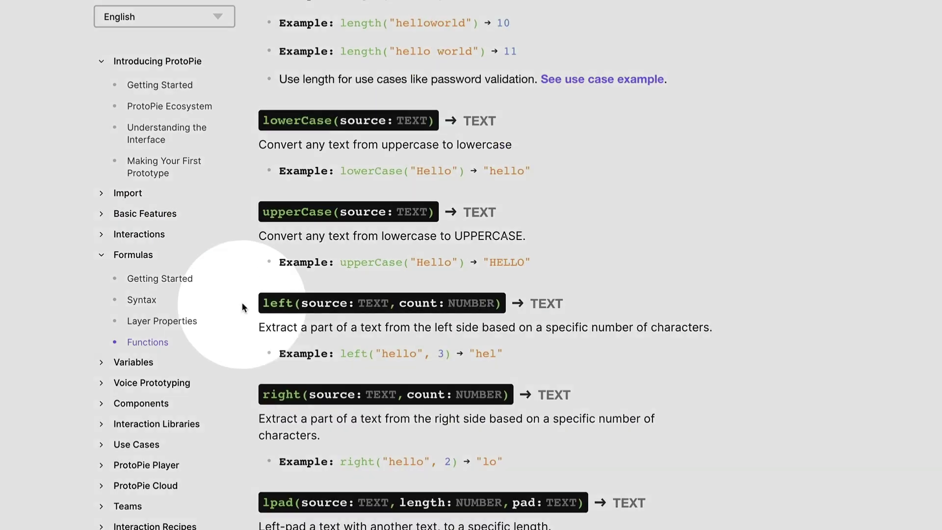
pyautogui.doubleClick(271, 305)
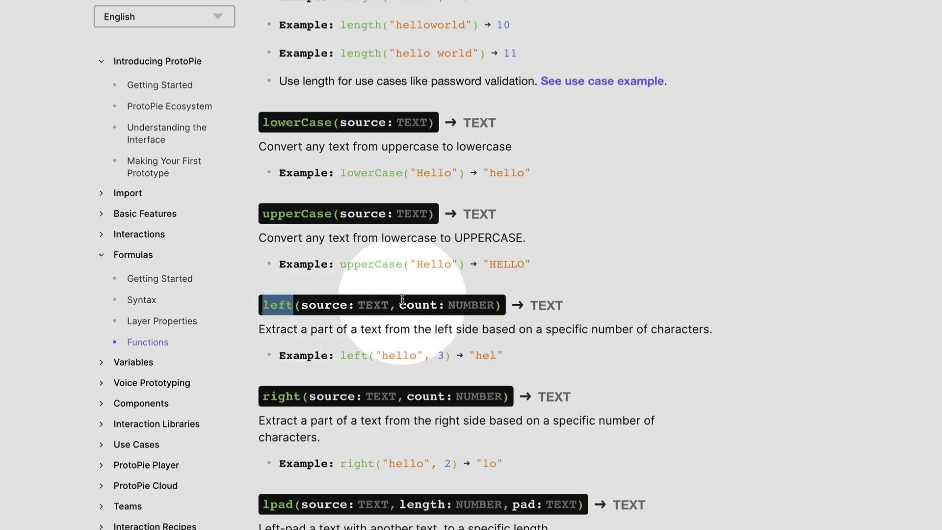
pyautogui.doubleClick(348, 305)
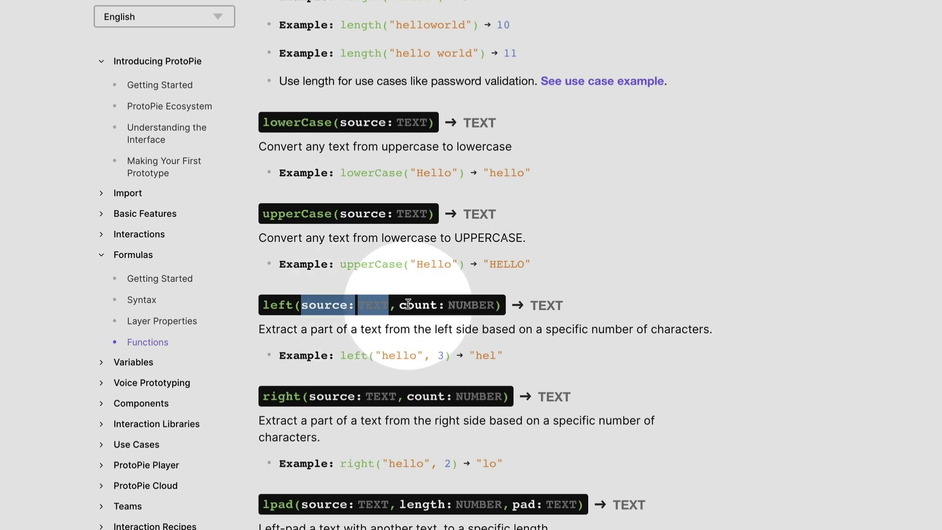
pyautogui.doubleClick(477, 304)
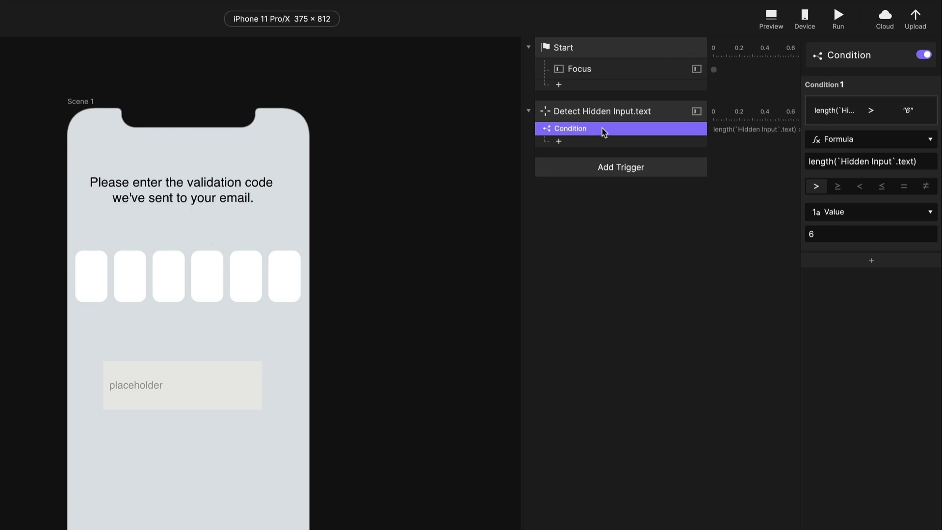
# - Add a Text response under the condition with its content set to Formula
pyautogui.click(599, 141)
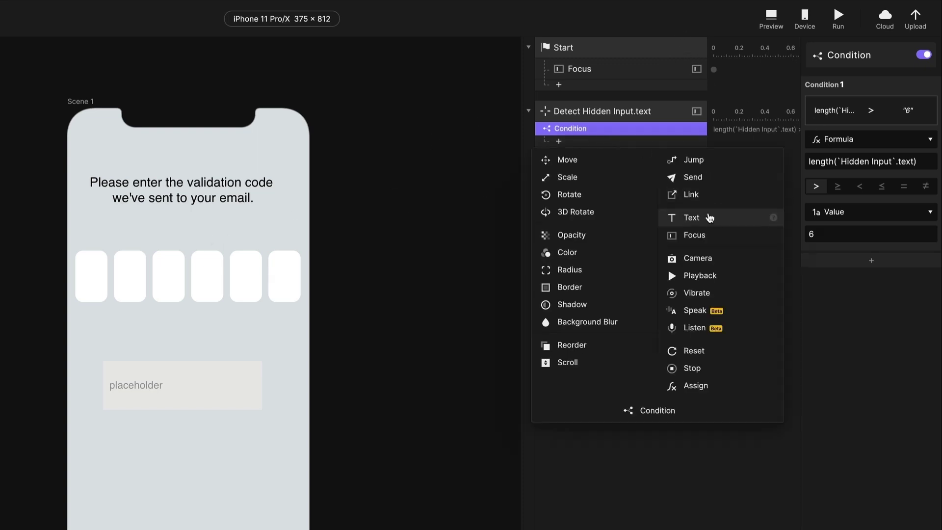
pyautogui.click(709, 217)
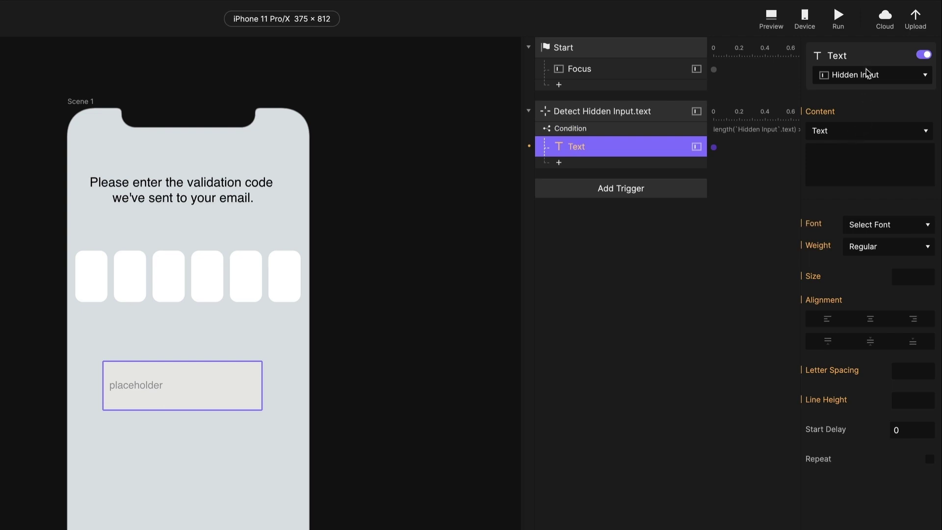
pyautogui.click(879, 132)
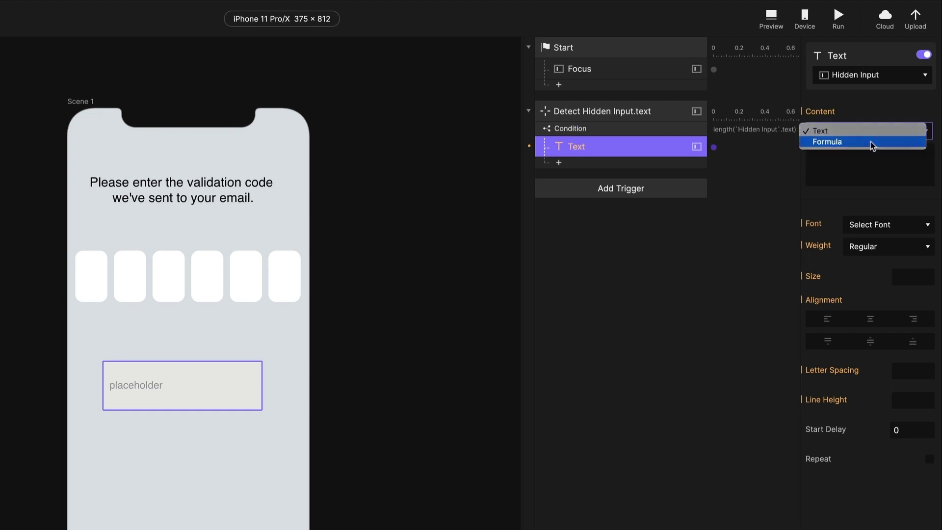
pyautogui.click(872, 143)
pyautogui.click(852, 149)
pyautogui.click(926, 154)
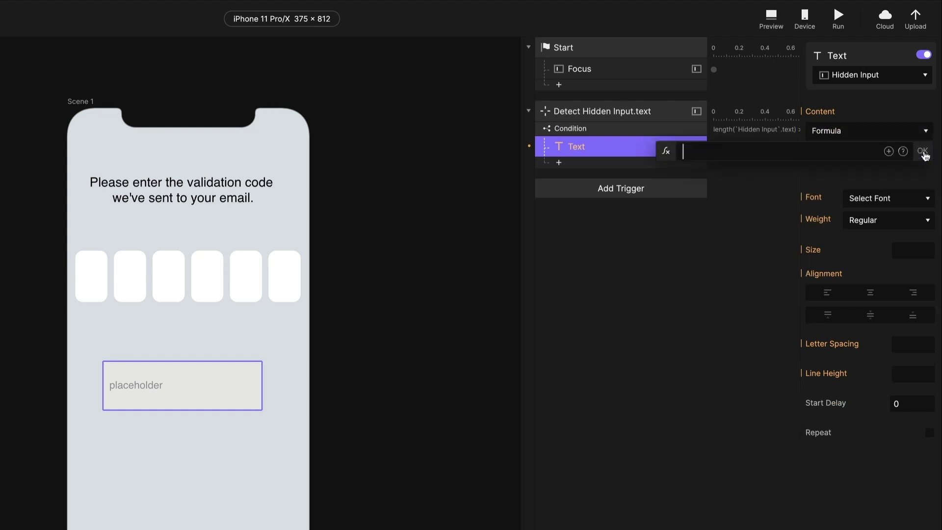
# - Enter left(`Hidden Input`.text,6) as the Text response's content formula
pyautogui.write('left')
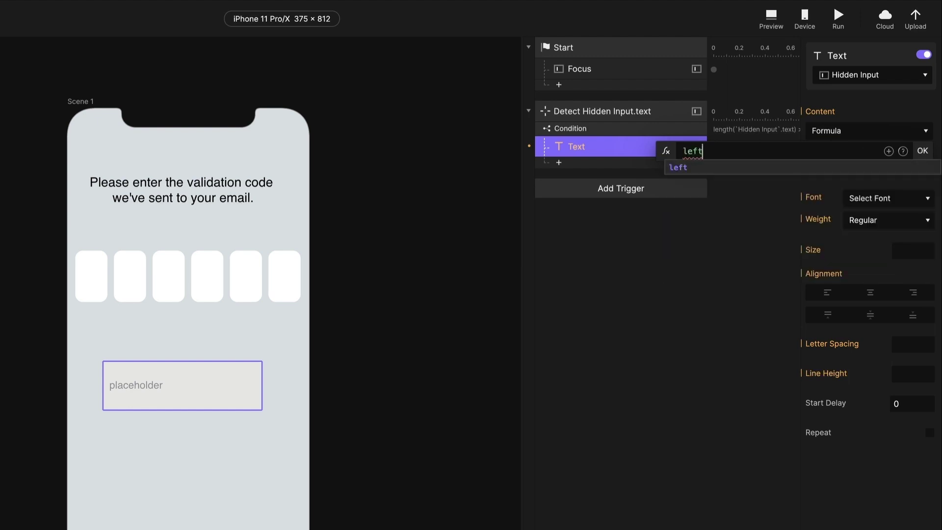
pyautogui.write('(')
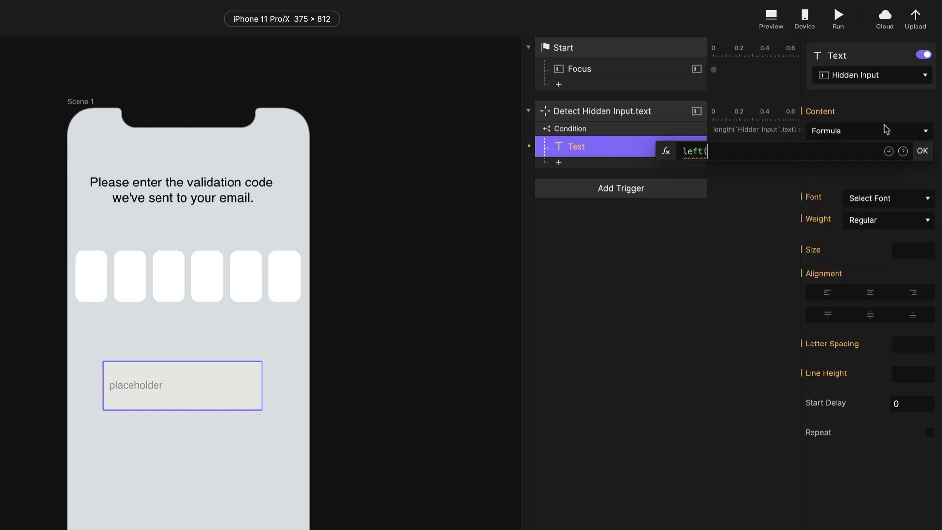
pyautogui.click(889, 151)
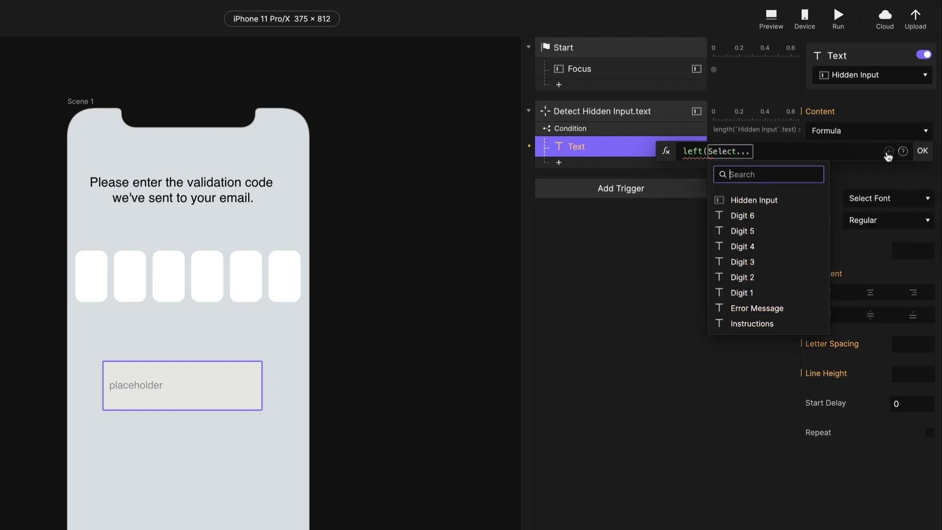
pyautogui.click(764, 201)
pyautogui.write(',text')
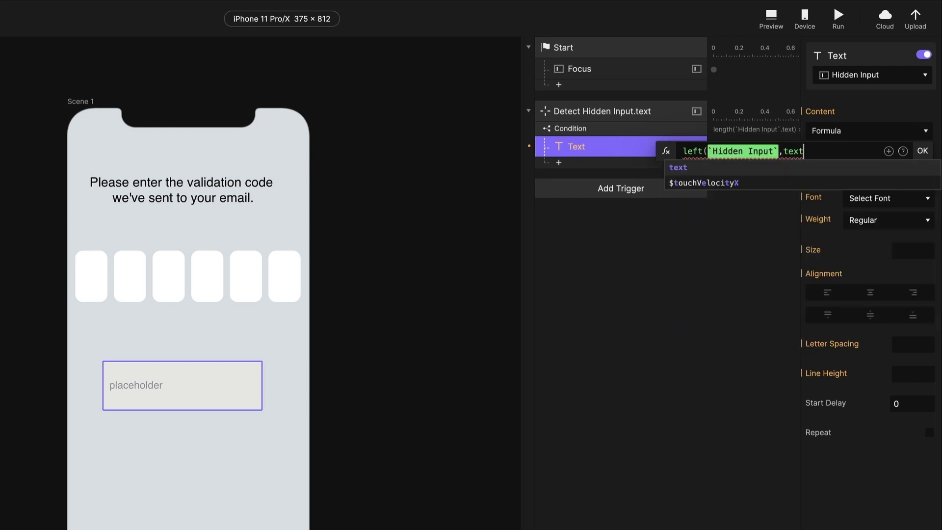
pyautogui.press('BackSpace')
pyautogui.press('BackSpace')
pyautogui.press('BackSpace')
pyautogui.press('BackSpace')
pyautogui.press('BackSpace')
pyautogui.write('.text')
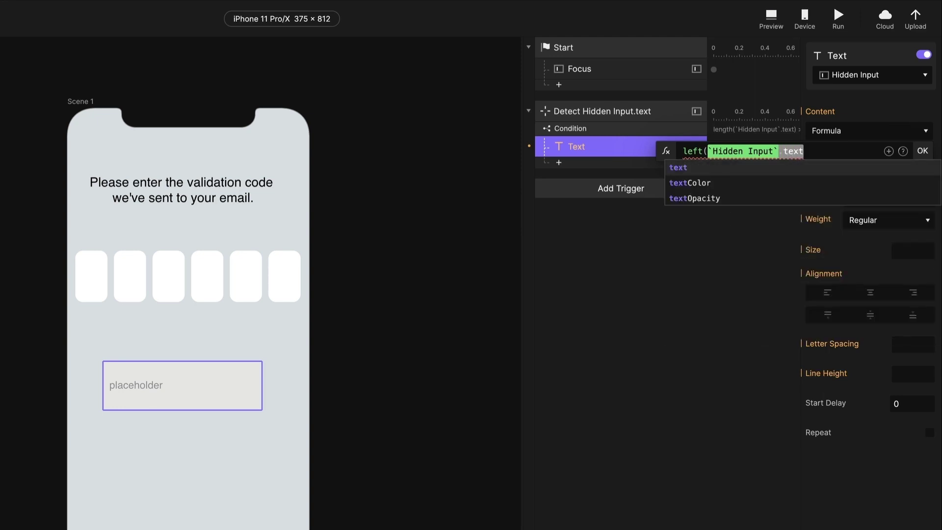
pyautogui.write(',')
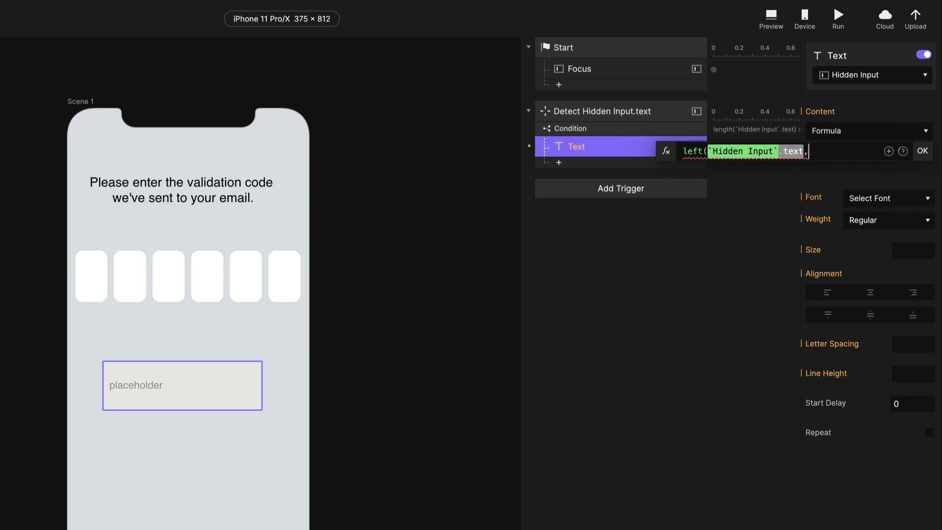
pyautogui.write('6)')
pyautogui.click(923, 152)
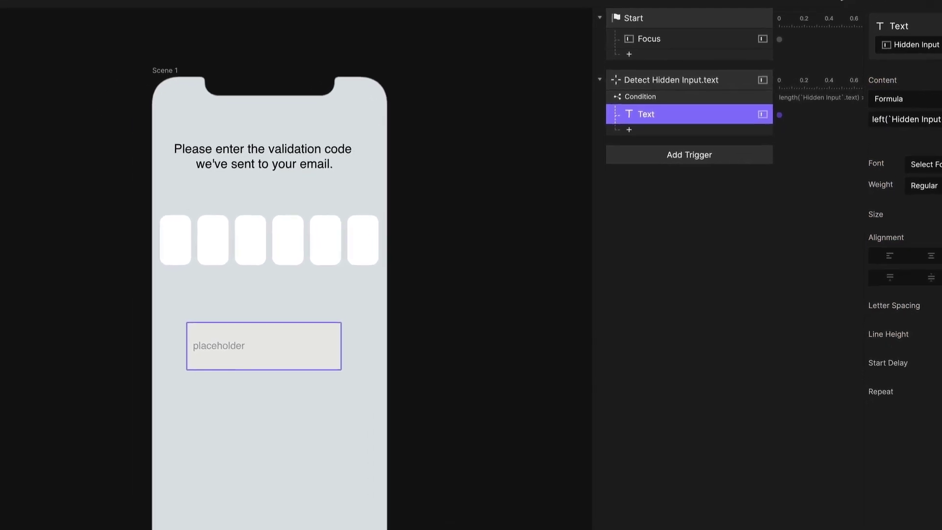
pyautogui.press('super+p')
# - In the preview, type 123456 and extra digits to confirm input stops at six, then clear and close
pyautogui.click(374, 258)
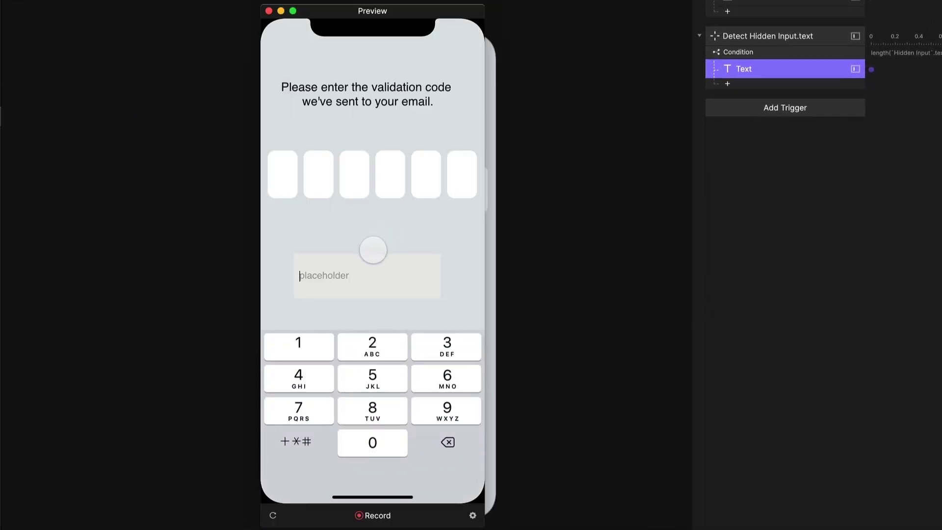
pyautogui.write('123456')
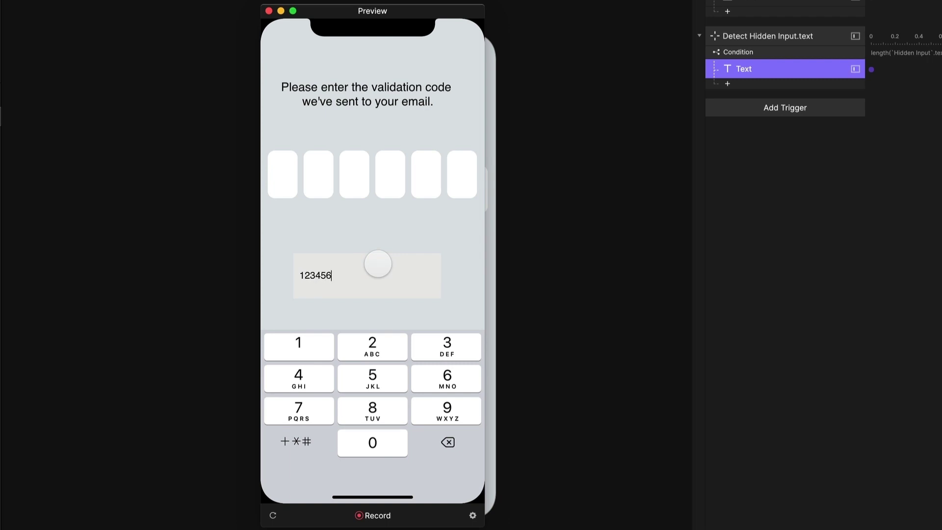
pyautogui.press('BackSpace')
pyautogui.press('BackSpace')
pyautogui.press('BackSpace')
pyautogui.press('BackSpace')
pyautogui.write('5677')
pyautogui.press('BackSpace')
pyautogui.write('7')
pyautogui.press('BackSpace')
pyautogui.press('BackSpace')
pyautogui.press('BackSpace')
pyautogui.press('BackSpace')
pyautogui.press('BackSpace')
pyautogui.press('BackSpace')
pyautogui.click(269, 10)
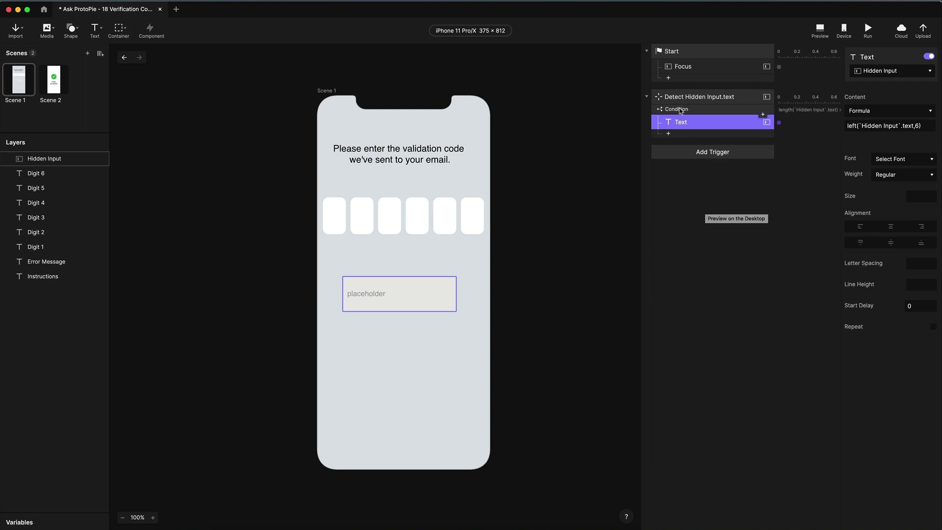
# - Rename the length condition under the Detect trigger to 'Condition > 6 chars'
pyautogui.doubleClick(681, 110)
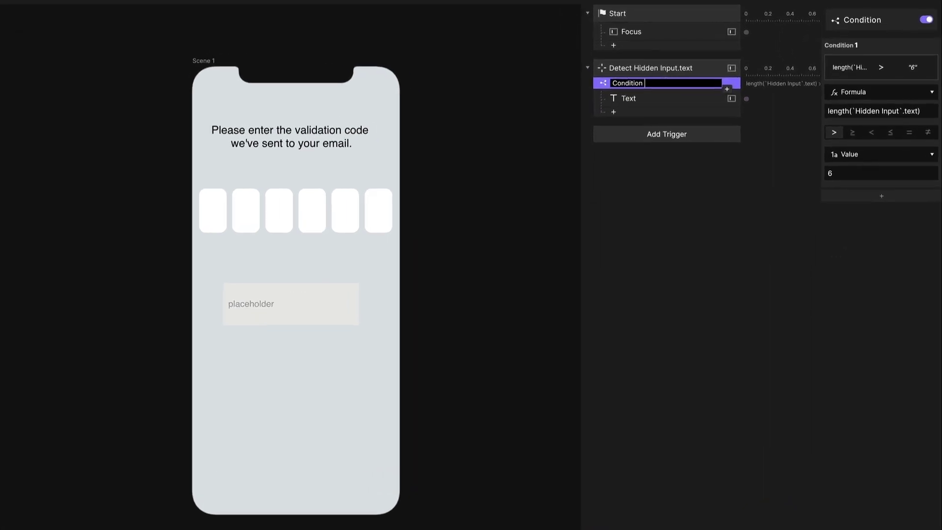
pyautogui.write('> 6 chars')
pyautogui.press('Return')
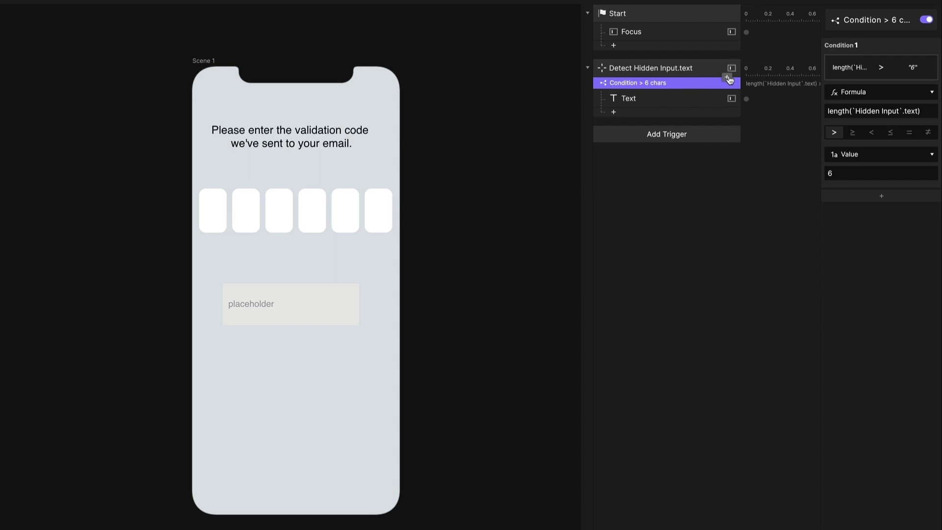
pyautogui.click(728, 77)
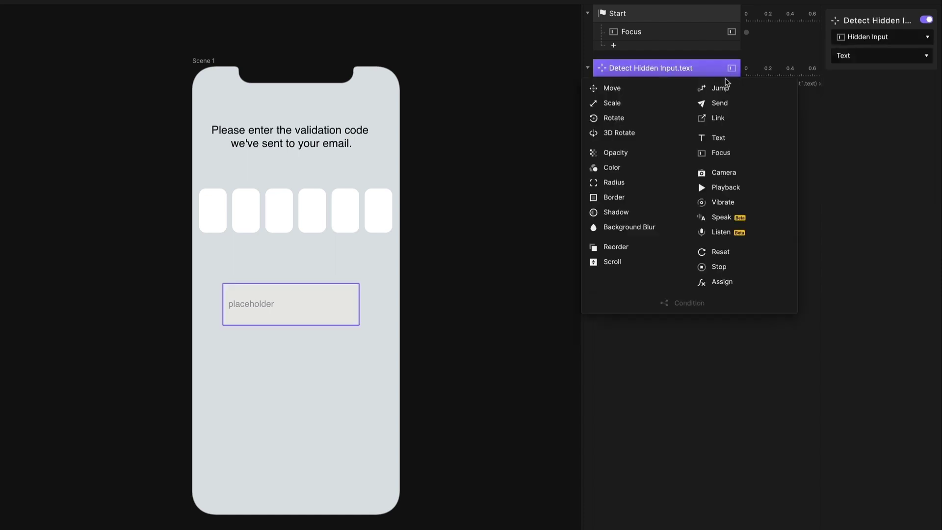
# - Add a Text response named Clear Digit 1 that sets Digit 1's content to an empty "" formula
pyautogui.click(722, 138)
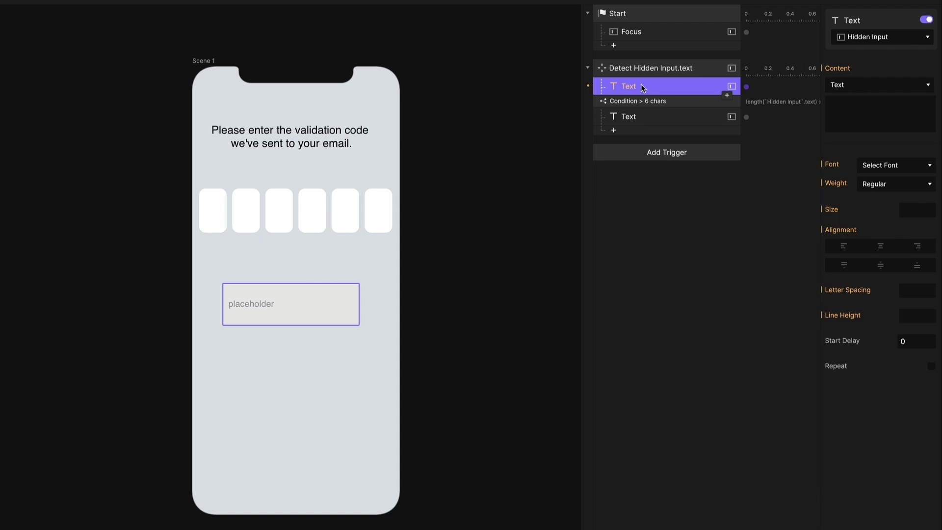
pyautogui.click(876, 40)
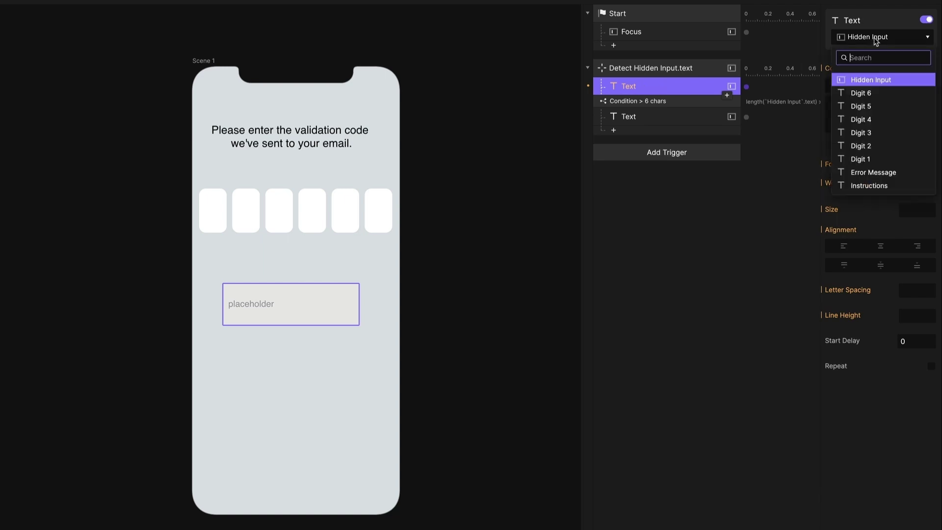
pyautogui.click(865, 159)
pyautogui.click(895, 84)
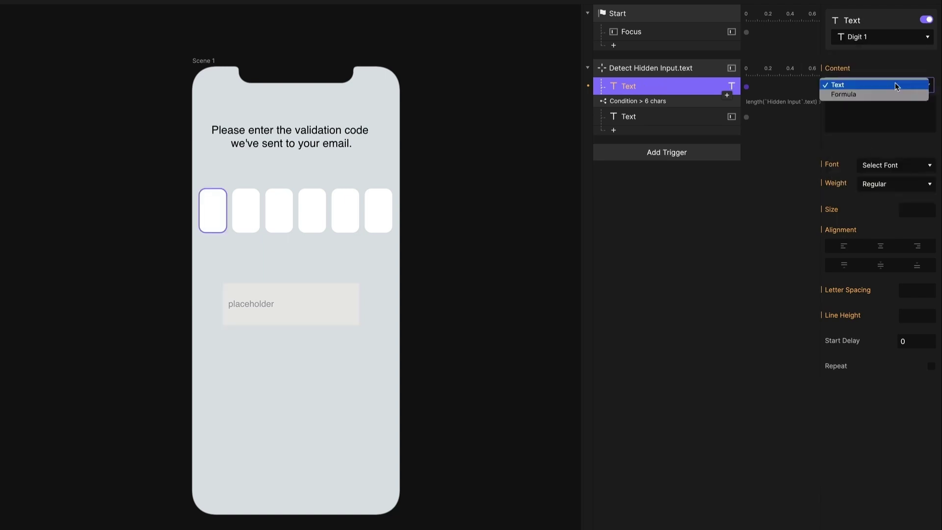
pyautogui.click(871, 95)
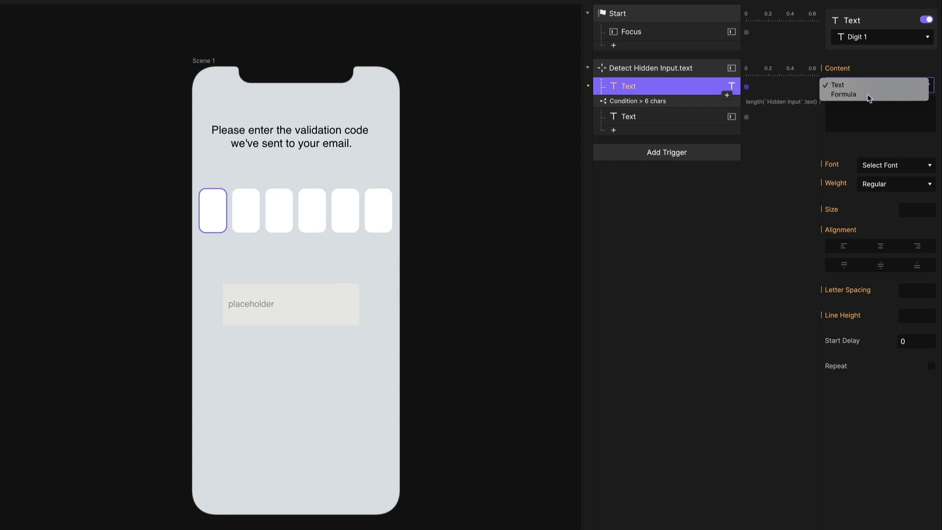
pyautogui.click(863, 101)
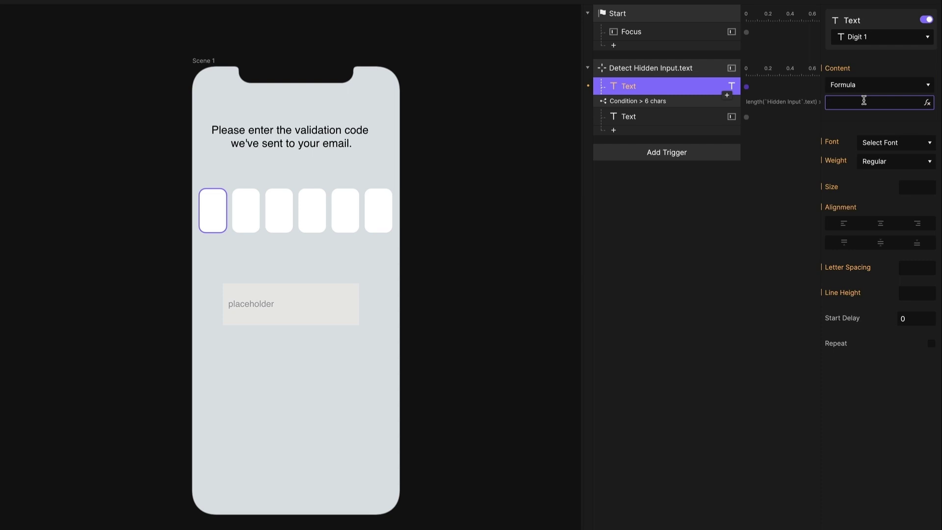
pyautogui.write('"')
pyautogui.click(780, 152)
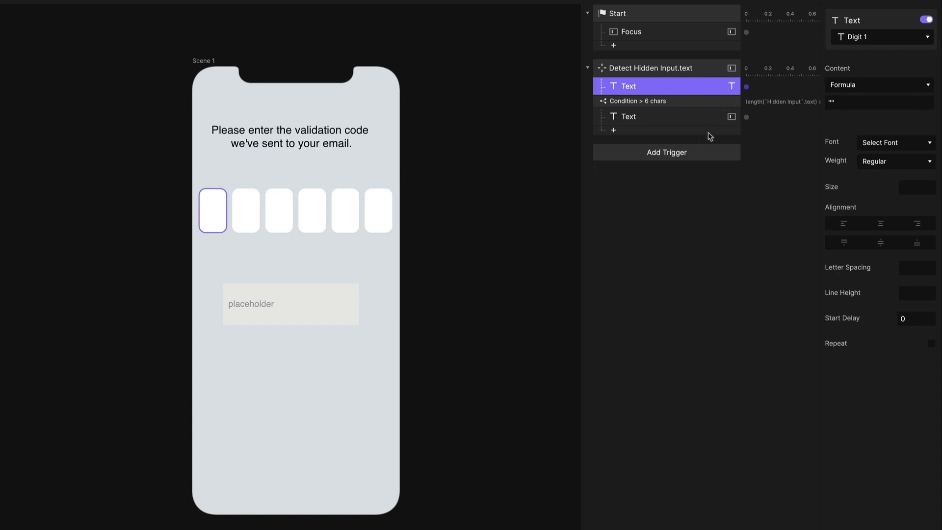
pyautogui.doubleClick(632, 85)
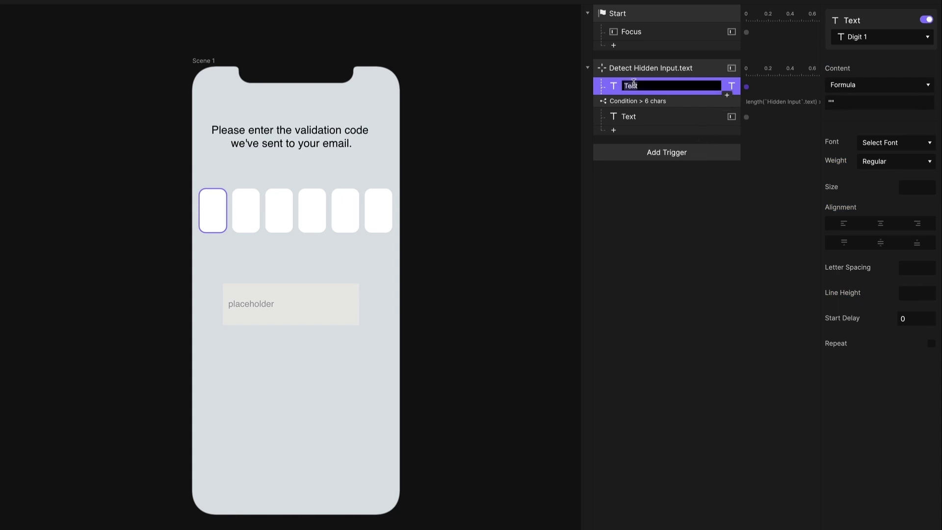
pyautogui.write('Clear Digit 1')
pyautogui.press('Return')
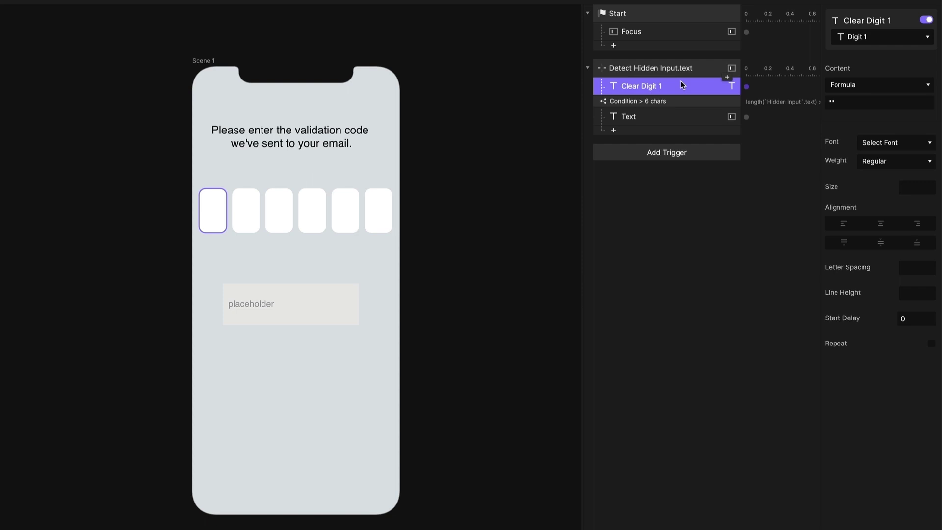
# - Duplicate Clear Digit 1 five times and retarget the copies to Digit 2 through Digit 6
pyautogui.hotkey('ctrl', 'd')
pyautogui.hotkey('ctrl', 'd')
pyautogui.hotkey('ctrl', 'd')
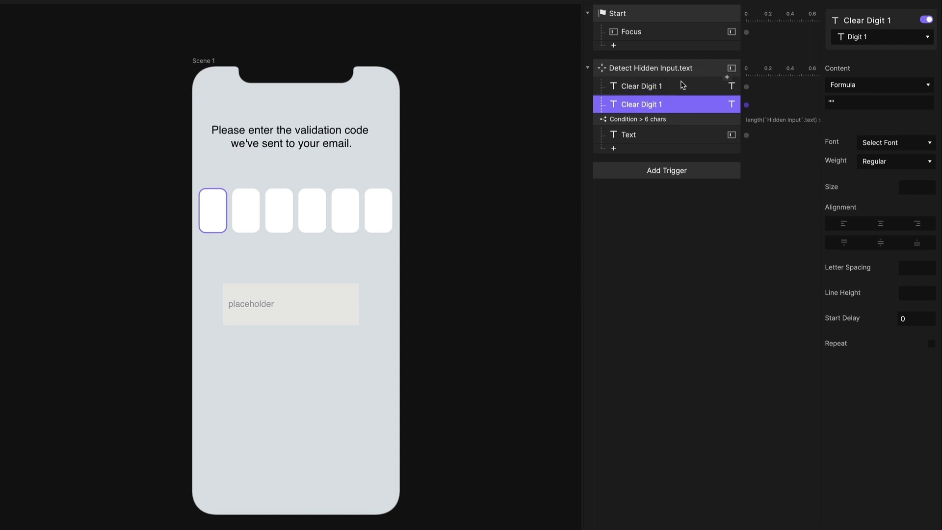
pyautogui.hotkey('ctrl', 'd')
pyautogui.hotkey('ctrl', 'd')
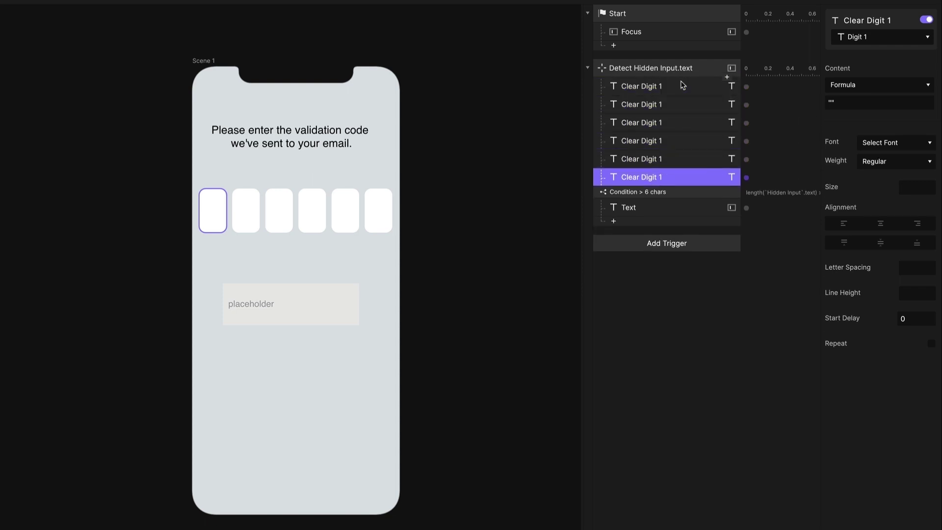
pyautogui.click(673, 106)
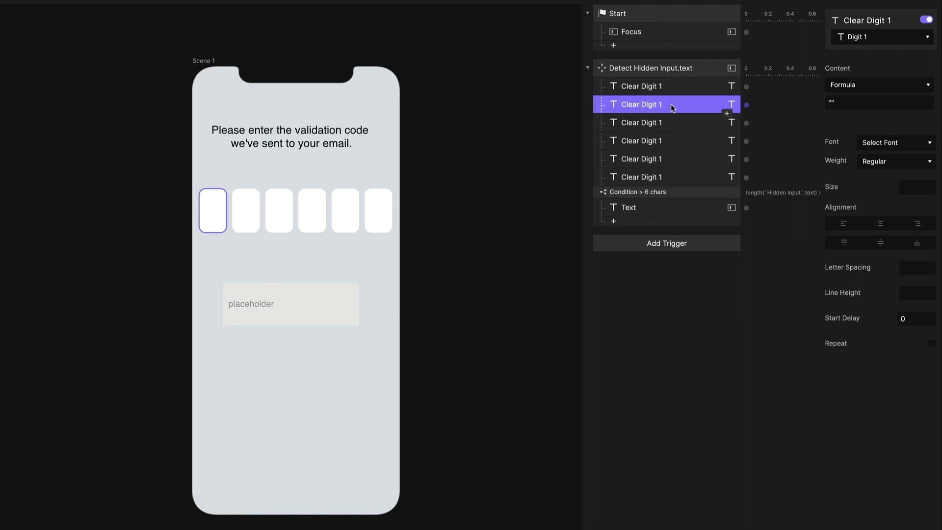
pyautogui.click(869, 39)
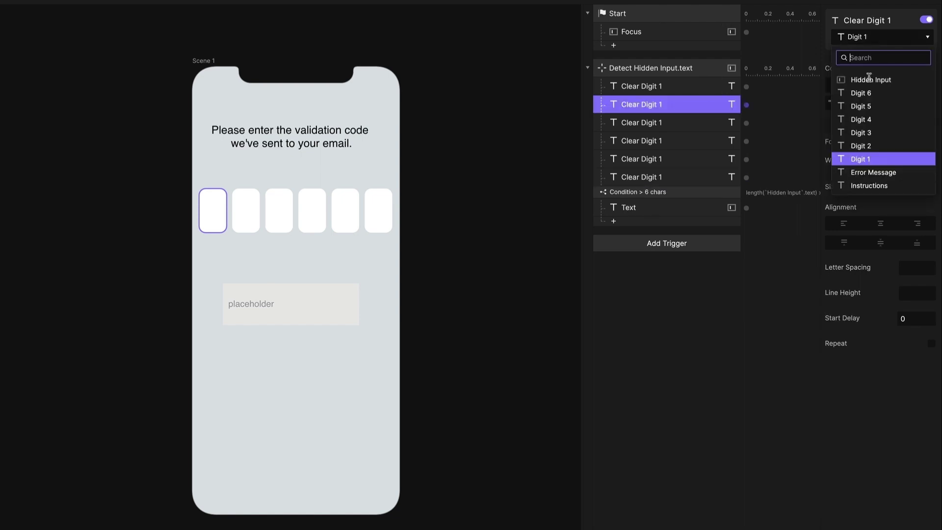
pyautogui.click(866, 144)
pyautogui.click(691, 126)
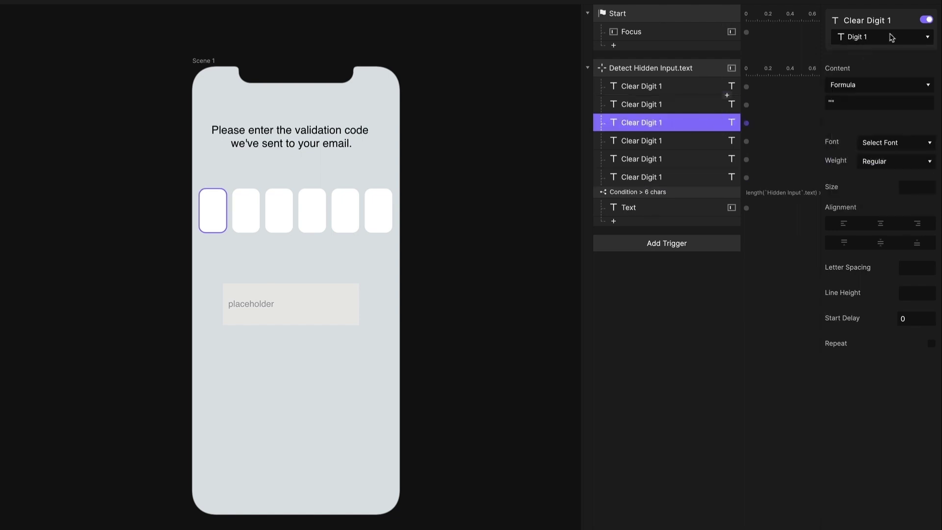
pyautogui.click(890, 36)
pyautogui.click(883, 132)
pyautogui.click(687, 141)
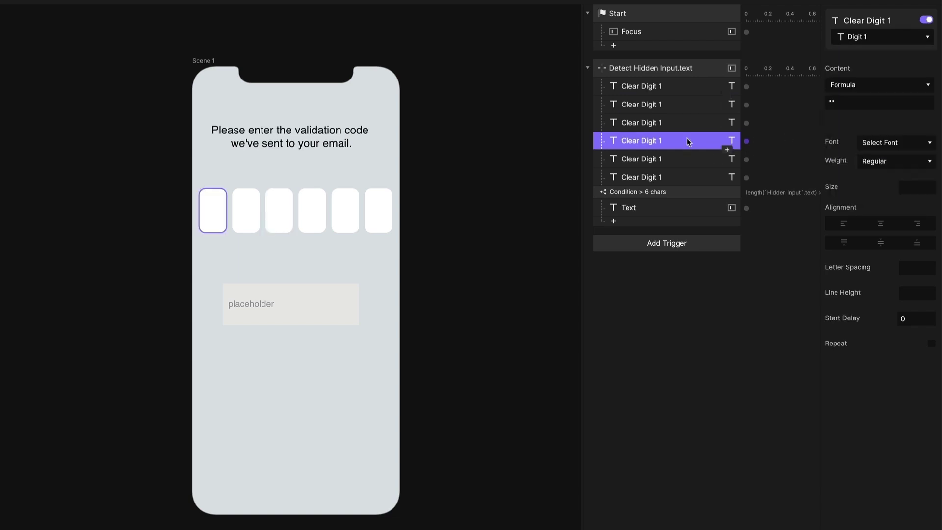
pyautogui.click(887, 42)
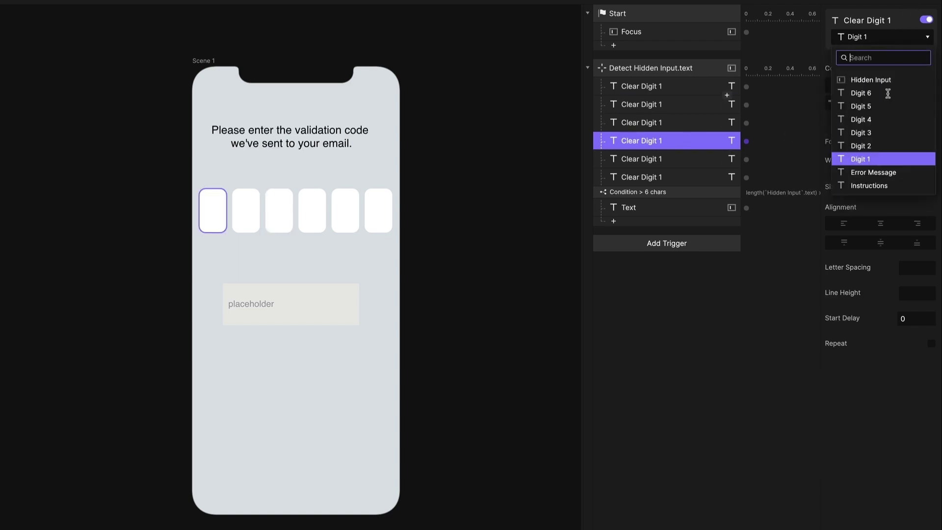
pyautogui.click(872, 120)
pyautogui.click(685, 160)
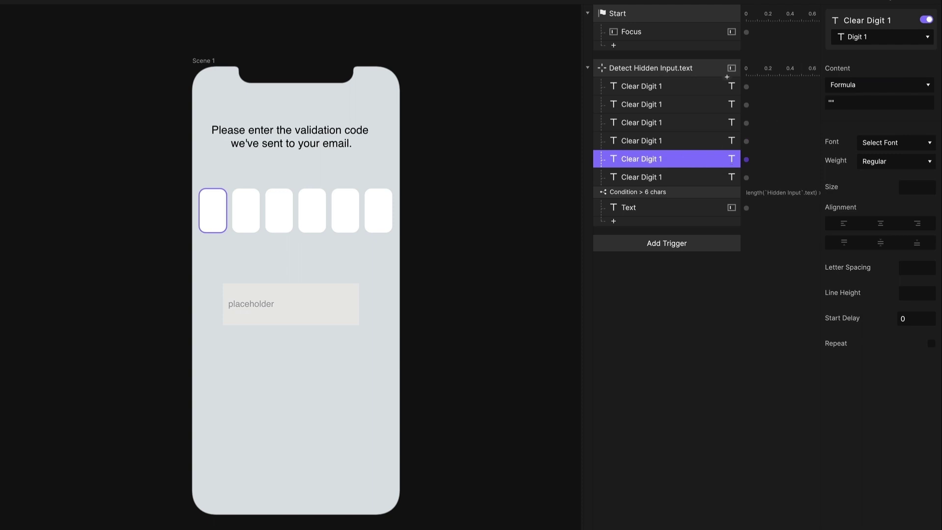
pyautogui.click(883, 38)
pyautogui.click(871, 105)
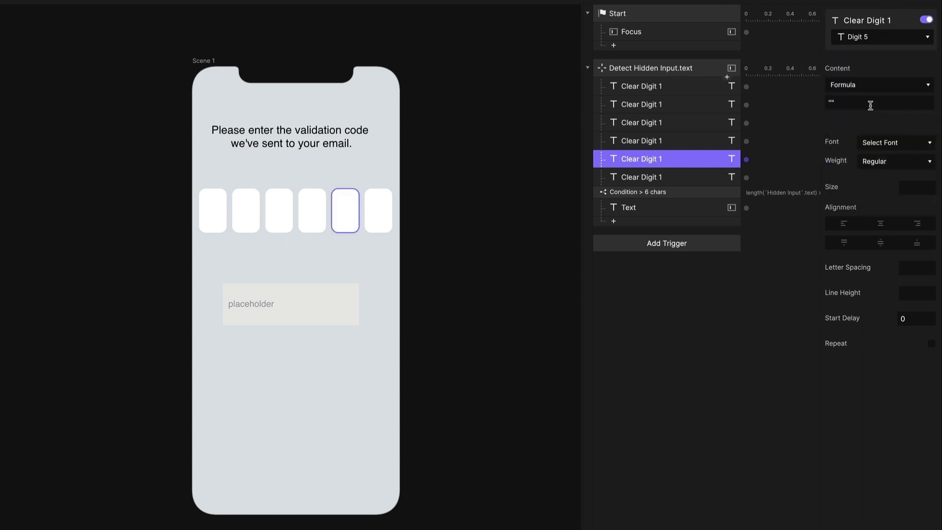
pyautogui.click(675, 183)
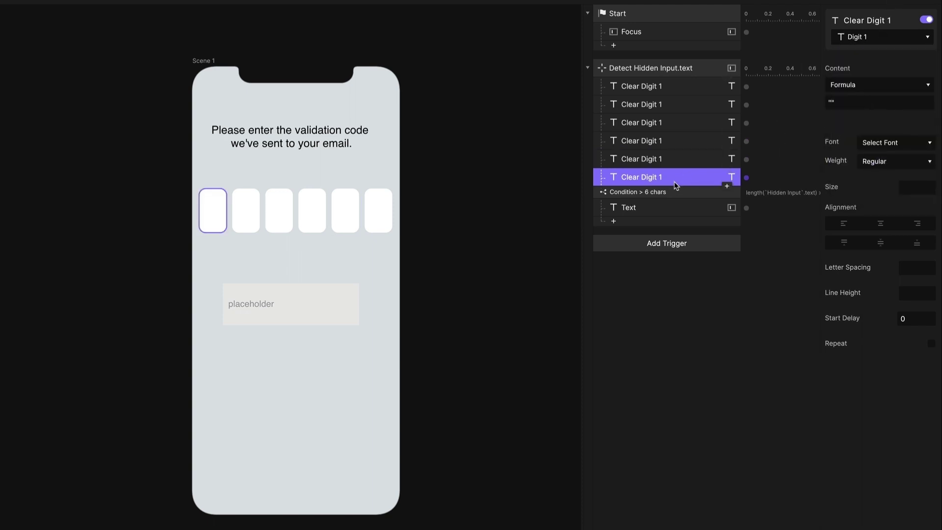
pyautogui.click(865, 38)
pyautogui.click(873, 94)
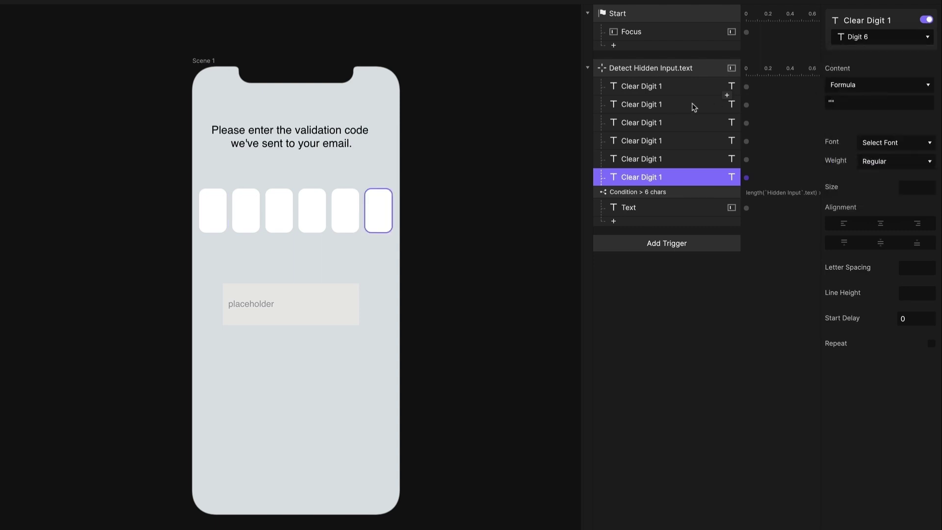
# - Rename the second and third copies to Clear Digit 2 and Clear Digit 3
pyautogui.doubleClick(657, 104)
pyautogui.press('Right')
pyautogui.press('BackSpace')
pyautogui.write('2')
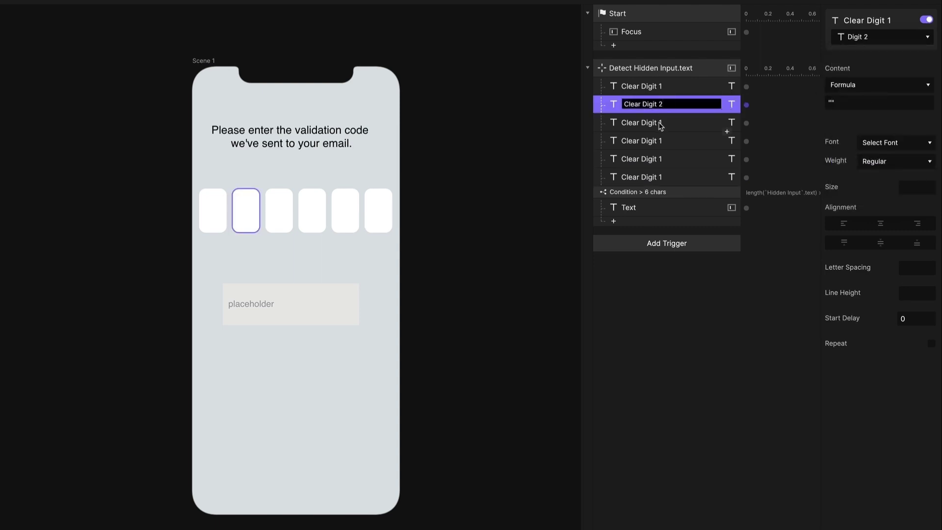
pyautogui.click(663, 123)
pyautogui.doubleClick(665, 122)
pyautogui.press('Right')
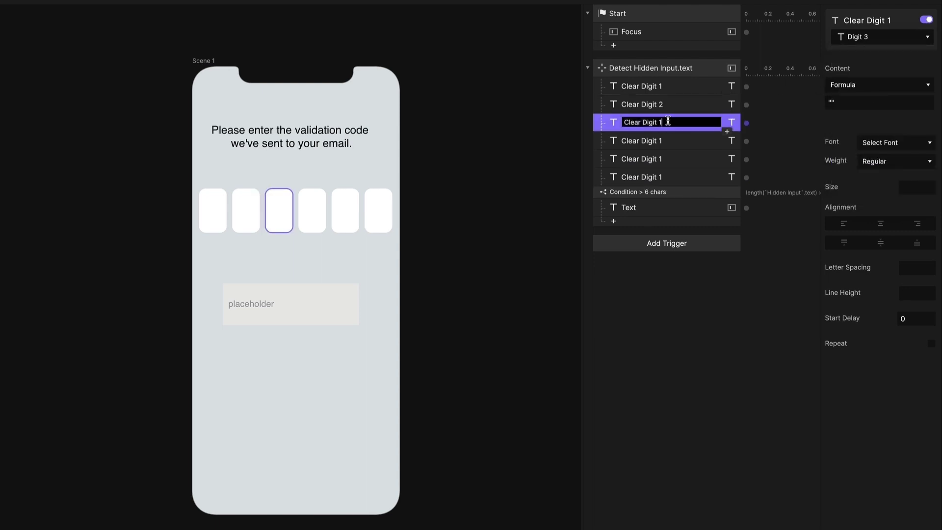
pyautogui.press('BackSpace')
pyautogui.write('3')
pyautogui.press('Return')
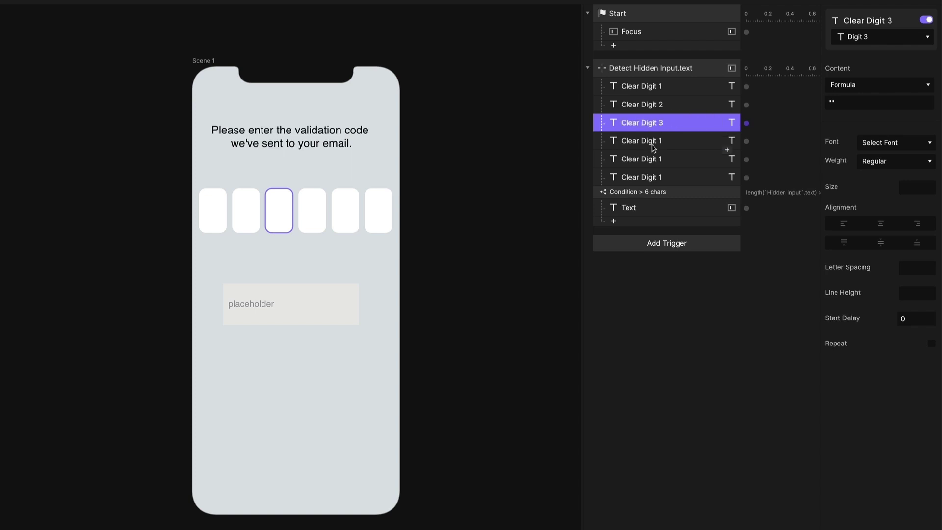
# - Rename the remaining copies to Clear Digit 4, Clear Digit 5 and Clear Digit 6
pyautogui.click(653, 146)
pyautogui.doubleClick(652, 137)
pyautogui.press('Right')
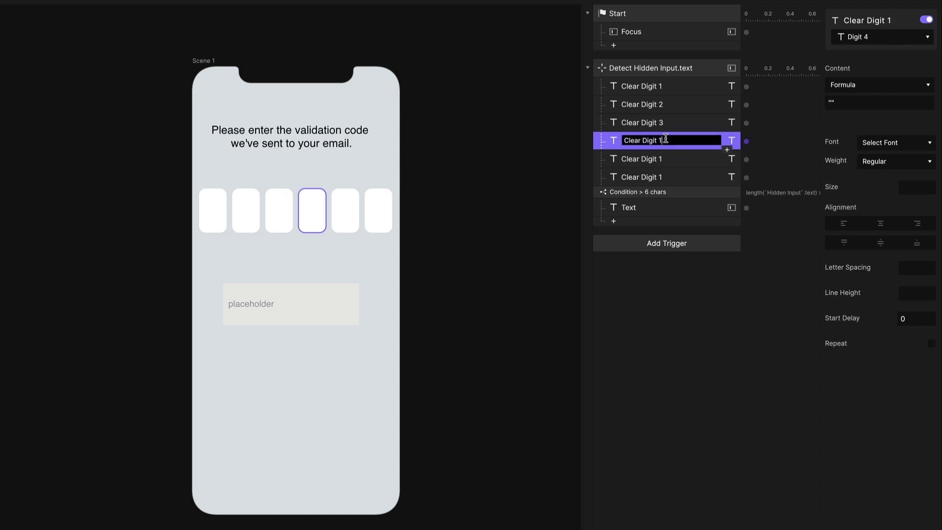
pyautogui.write('4')
pyautogui.press('Return')
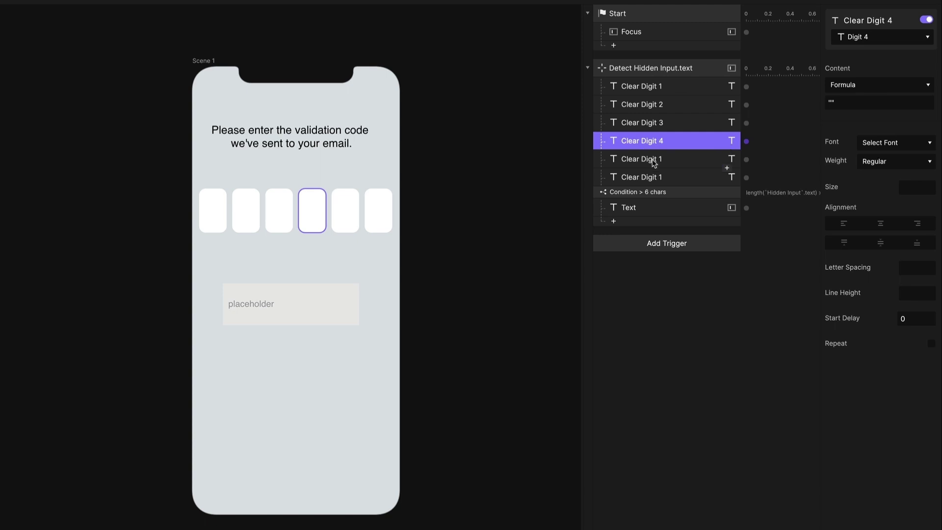
pyautogui.doubleClick(653, 159)
pyautogui.press('Right')
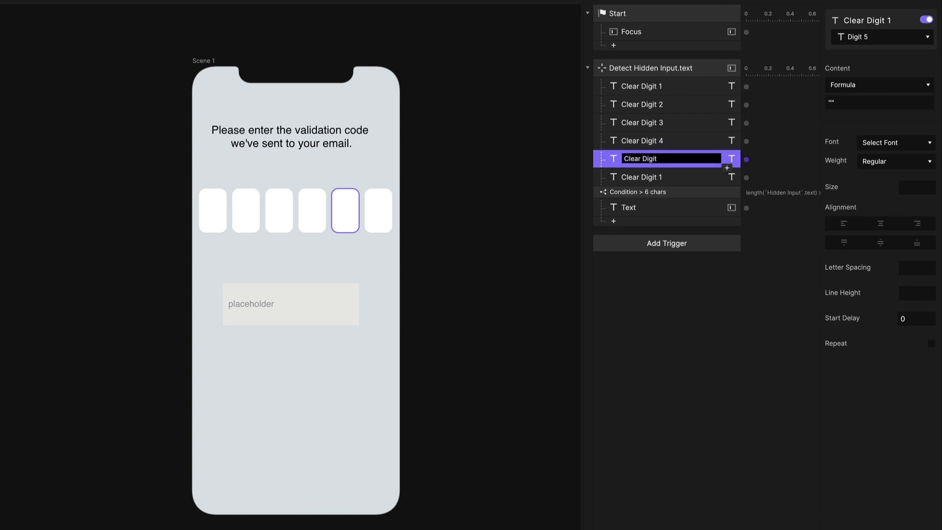
pyautogui.write('5')
pyautogui.press('Return')
pyautogui.click(655, 177)
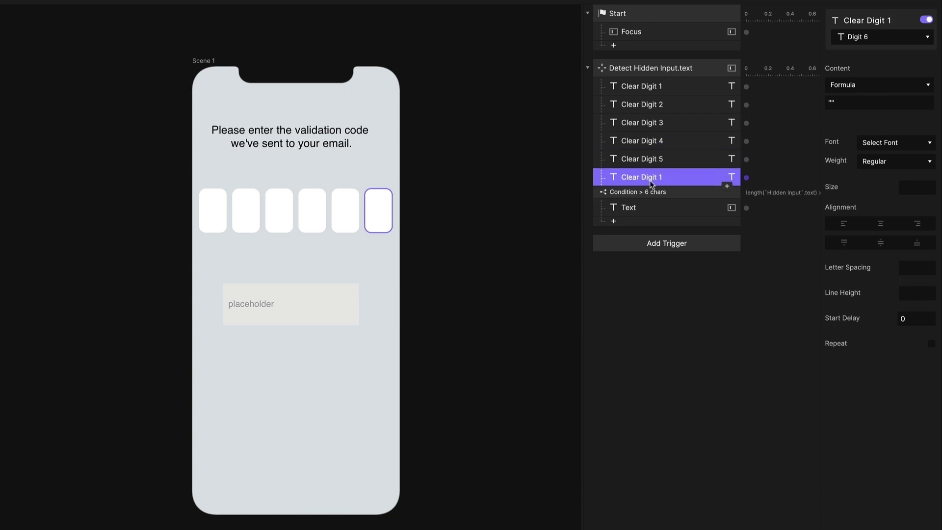
pyautogui.doubleClick(655, 176)
pyautogui.press('Right')
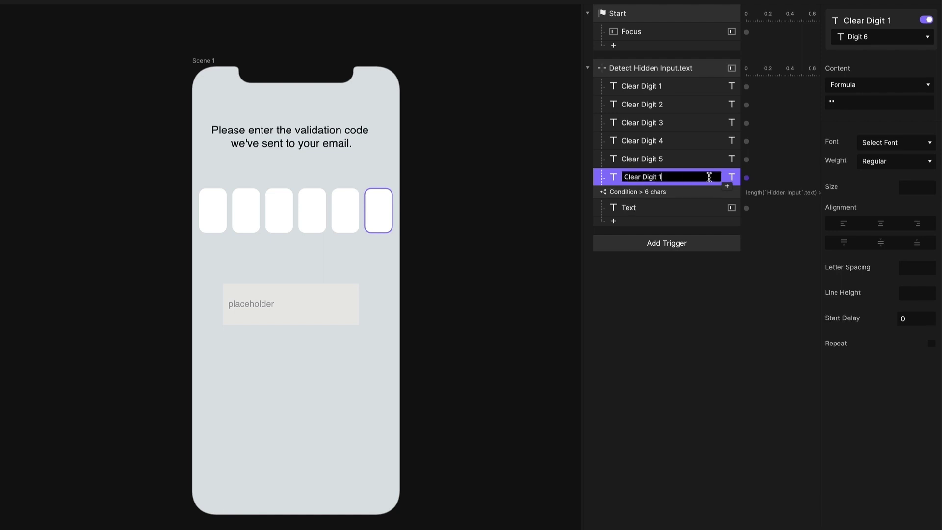
pyautogui.write('6')
pyautogui.press('Return')
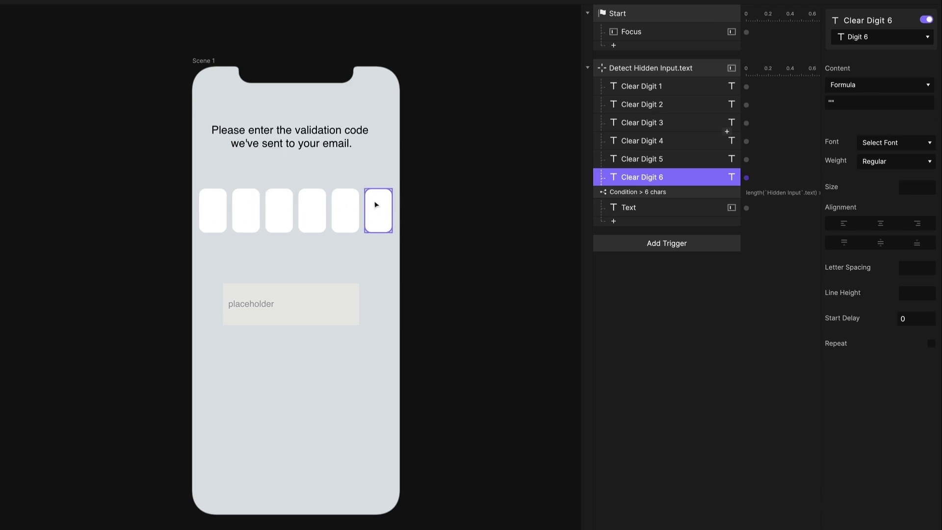
# - Add a new condition and copy the length formula from the over-6-characters condition
pyautogui.click(652, 285)
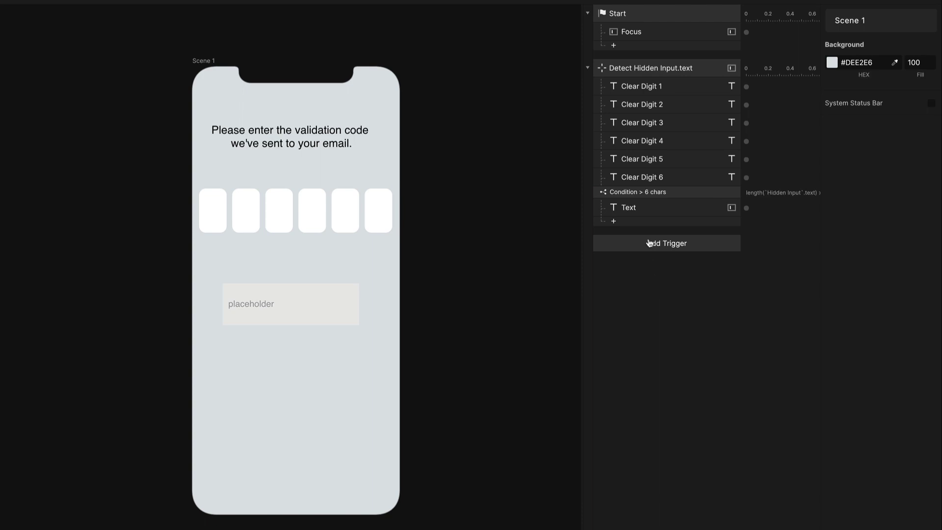
pyautogui.click(650, 224)
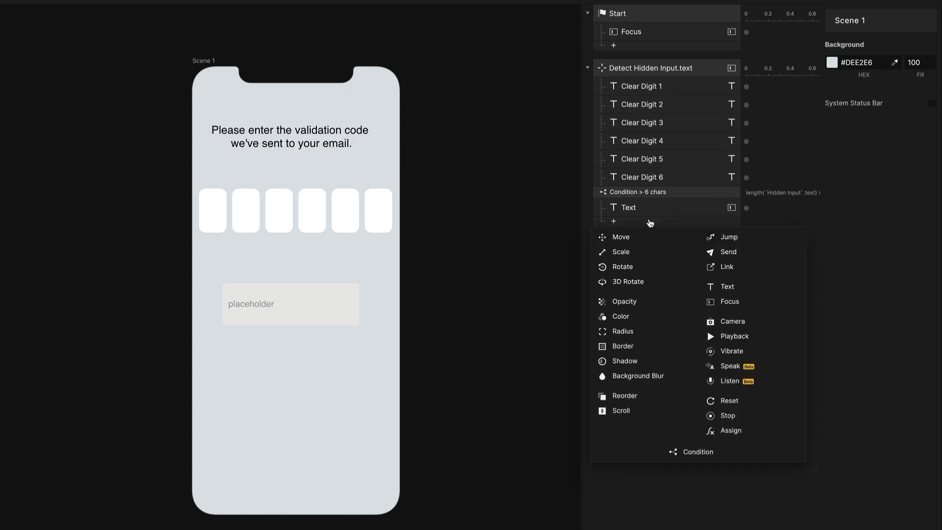
pyautogui.click(700, 451)
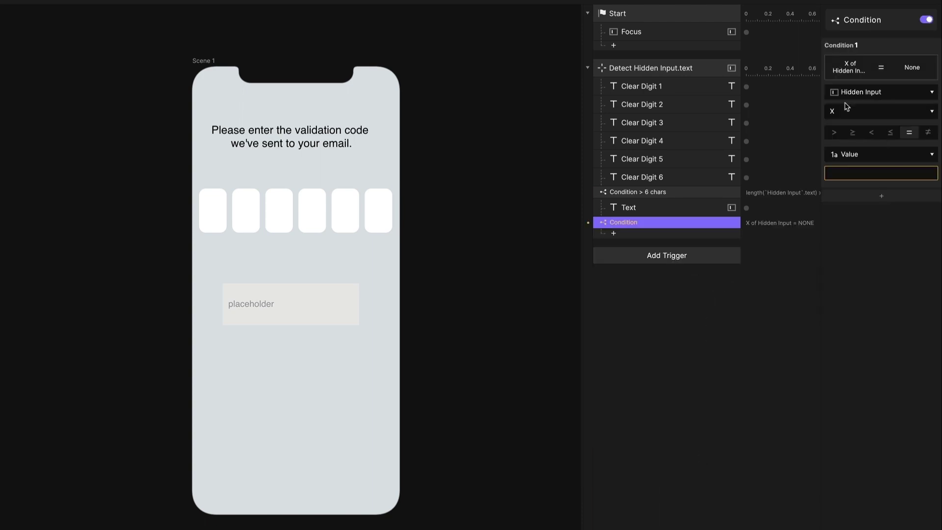
pyautogui.click(656, 192)
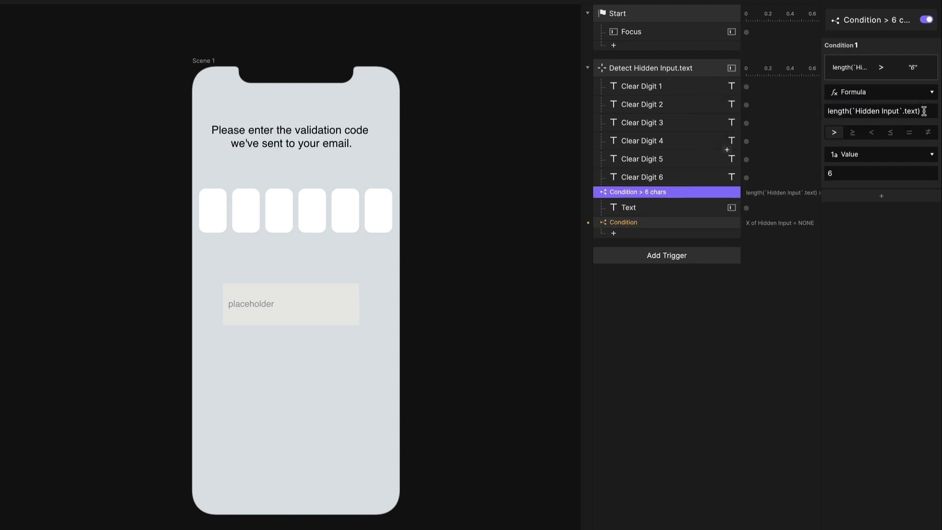
pyautogui.moveTo(926, 110); pyautogui.dragTo(817, 114)
pyautogui.hotkey('ctrl', 'c')
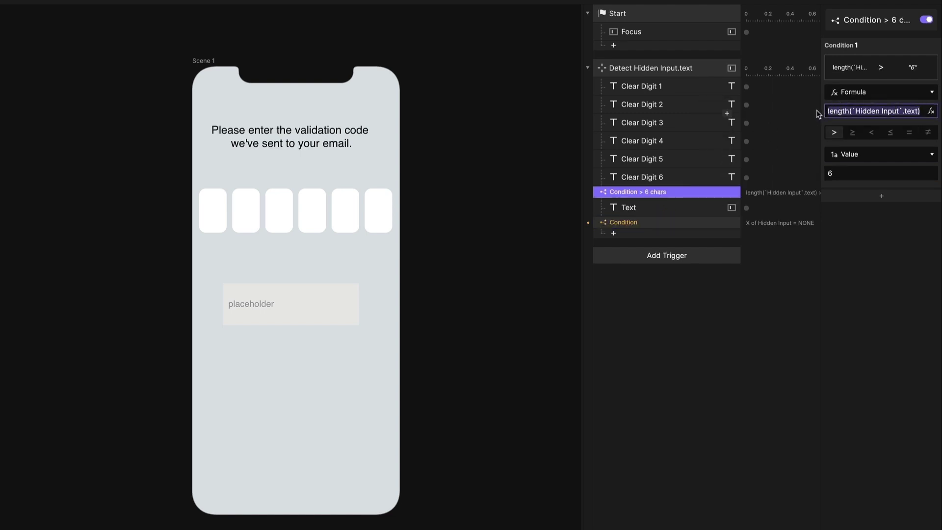
pyautogui.click(880, 313)
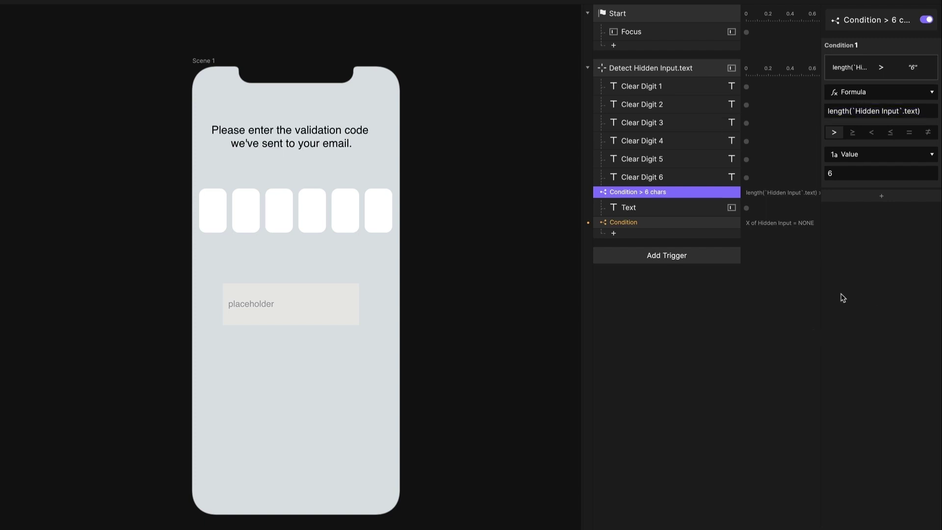
# - Set the new condition to test length(`Hidden Input`.text) > 0
pyautogui.click(649, 225)
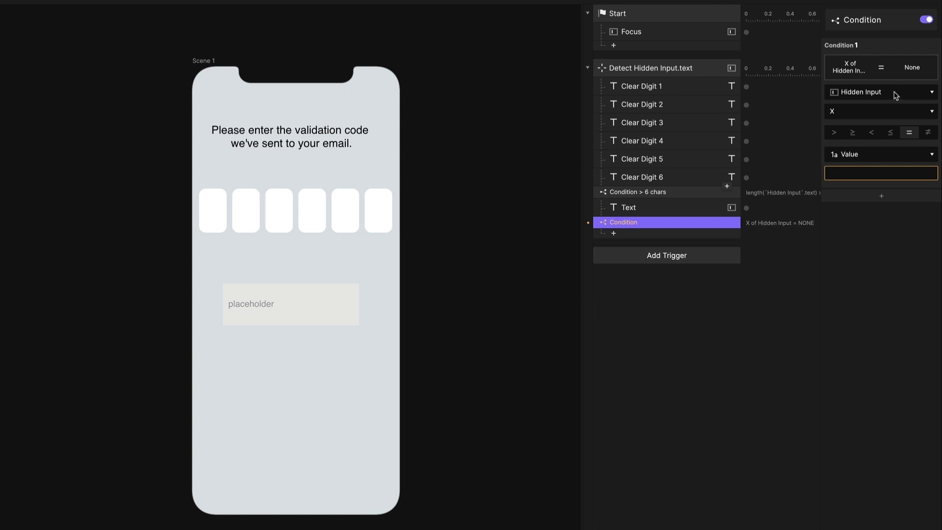
pyautogui.click(894, 94)
pyautogui.click(877, 136)
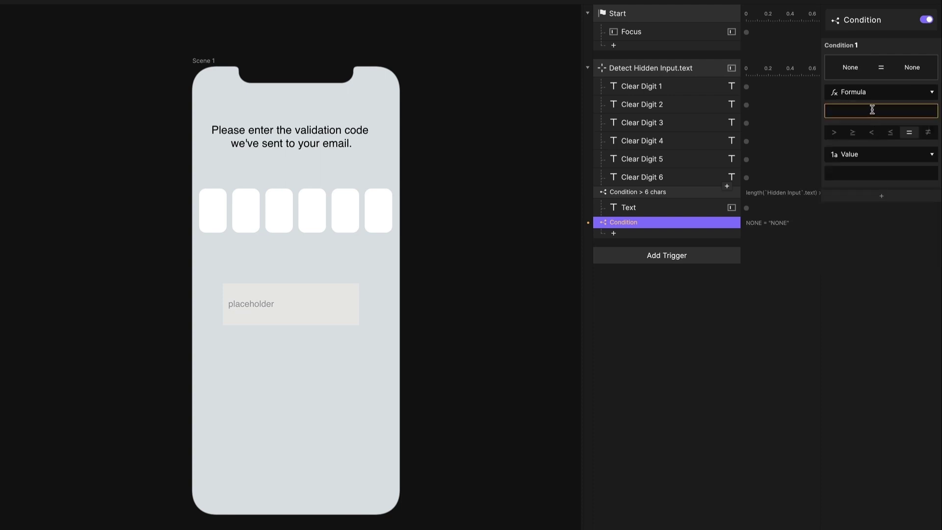
pyautogui.click(871, 111)
pyautogui.hotkey('ctrl', 'v')
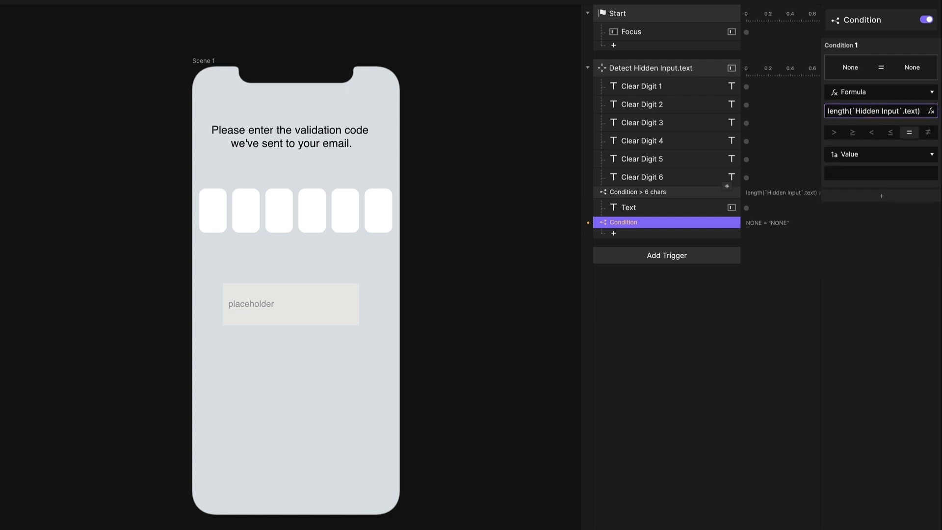
pyautogui.click(895, 395)
pyautogui.click(834, 132)
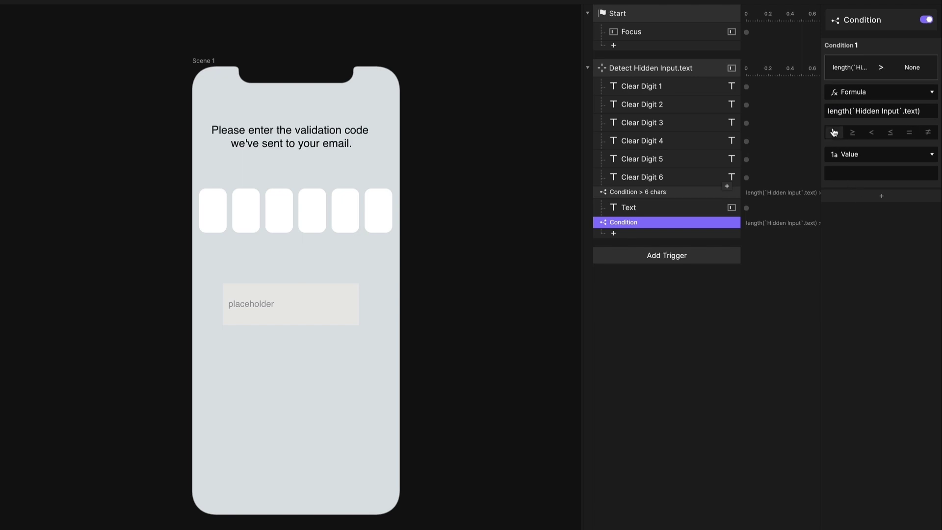
pyautogui.click(843, 174)
pyautogui.write('0')
pyautogui.click(878, 251)
pyautogui.click(652, 235)
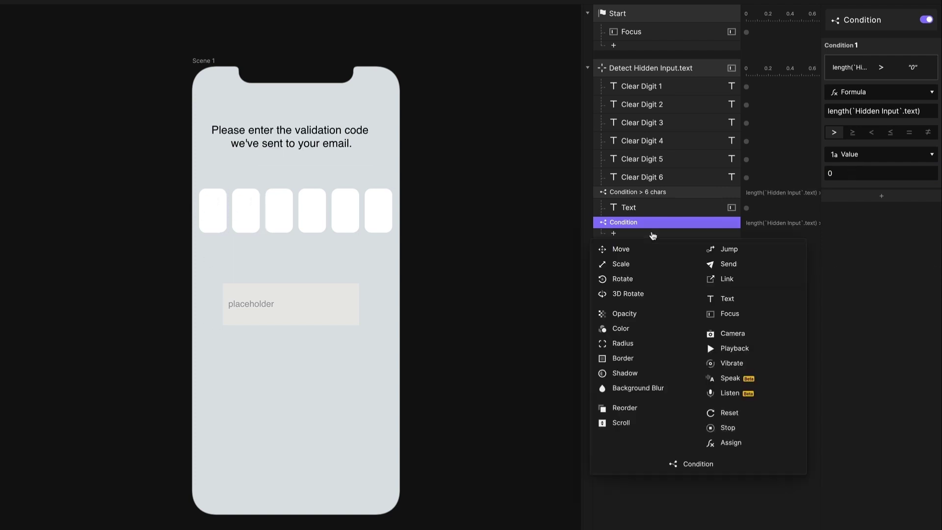
# - Add a Text action under the new condition, named Write Digit 1
pyautogui.click(727, 298)
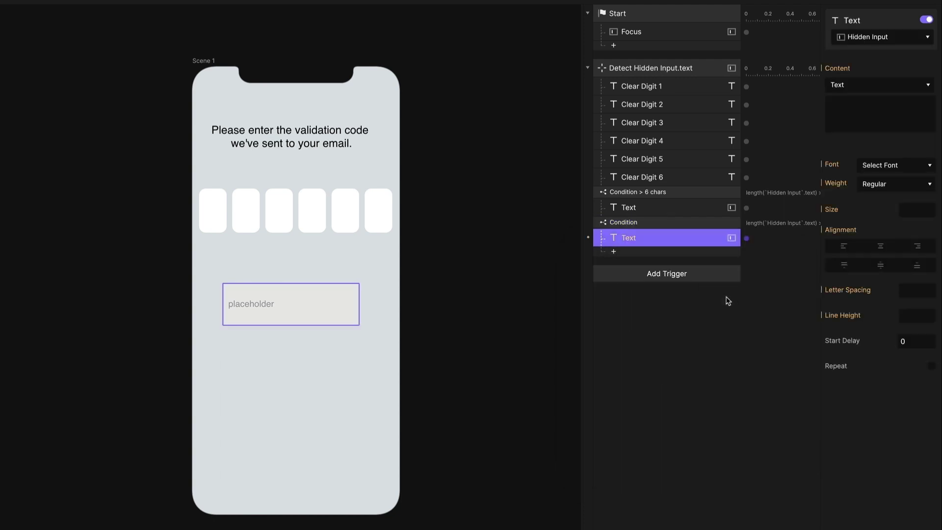
pyautogui.doubleClick(627, 239)
pyautogui.write('Write Digit 1')
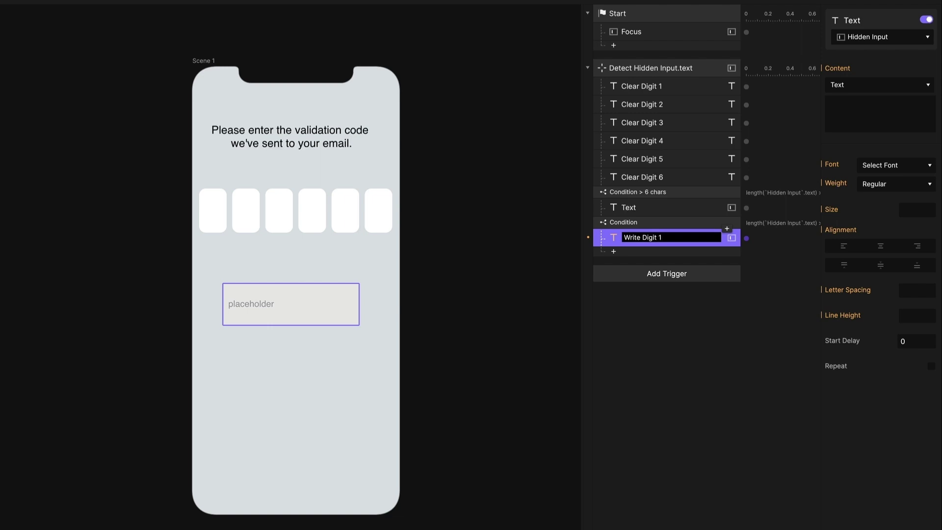
pyautogui.press('Return')
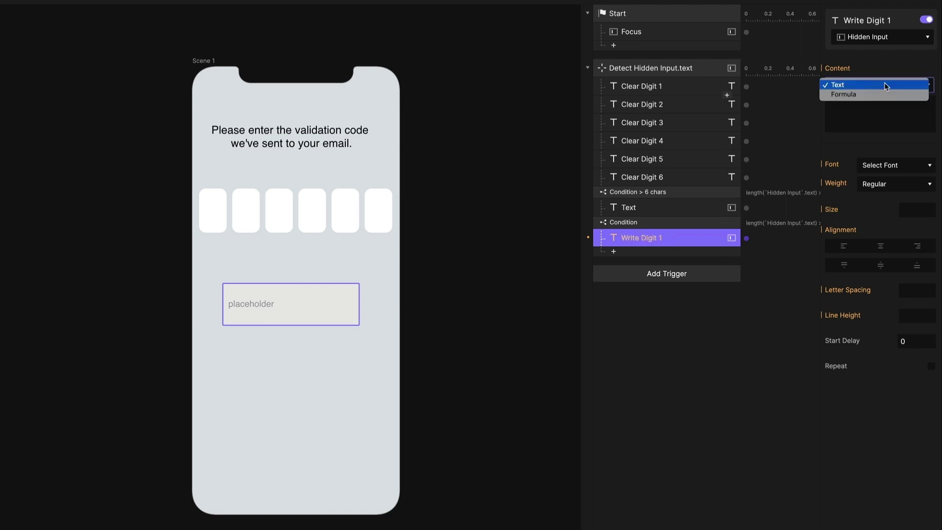
# - Set its content to the formula left(`Hidden Input`.text, 1)
pyautogui.click(885, 86)
pyautogui.click(872, 93)
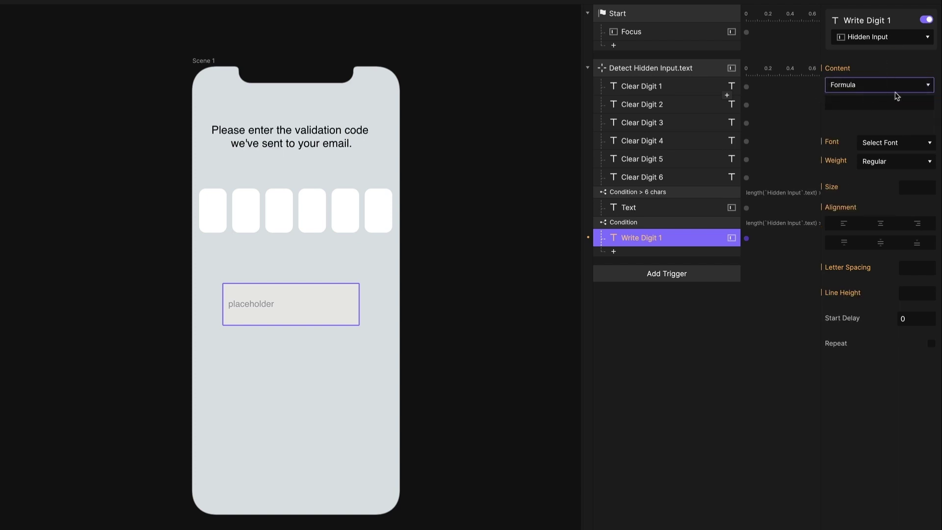
pyautogui.click(893, 99)
pyautogui.click(927, 102)
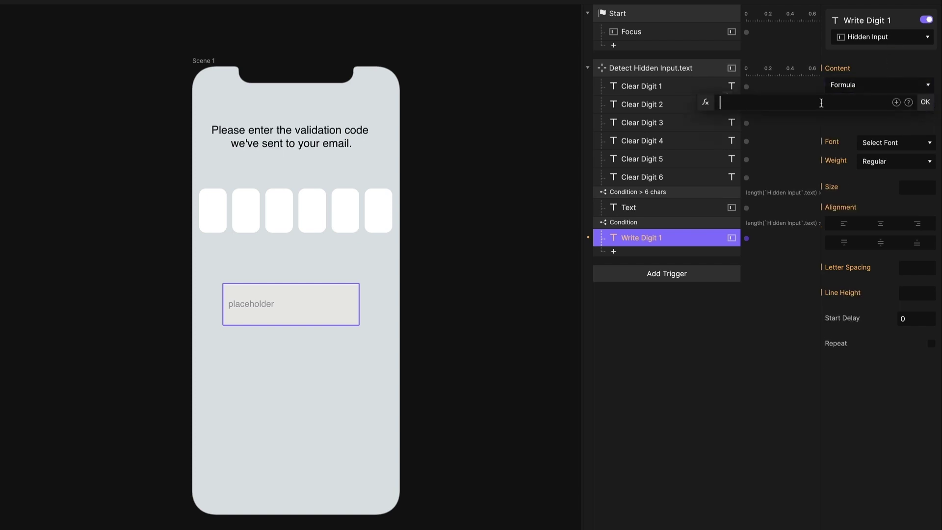
pyautogui.write('left(')
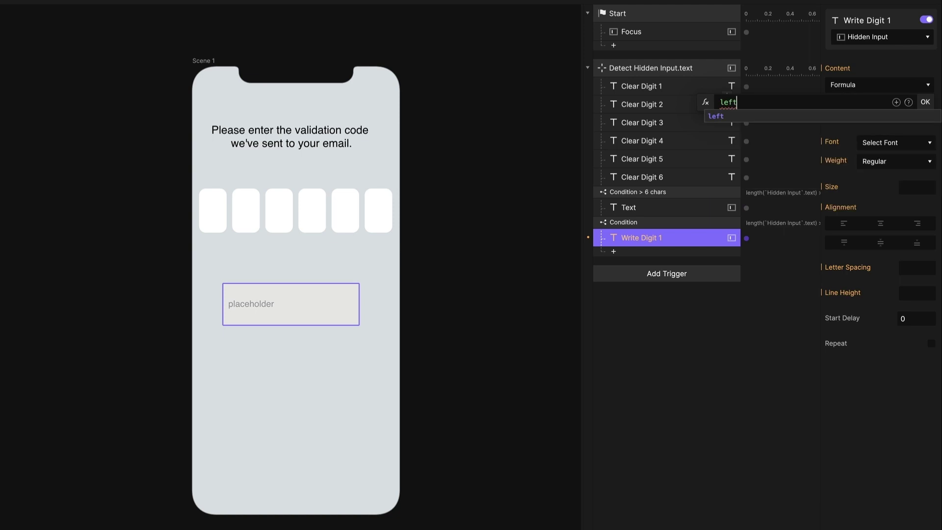
pyautogui.click(895, 102)
pyautogui.click(805, 145)
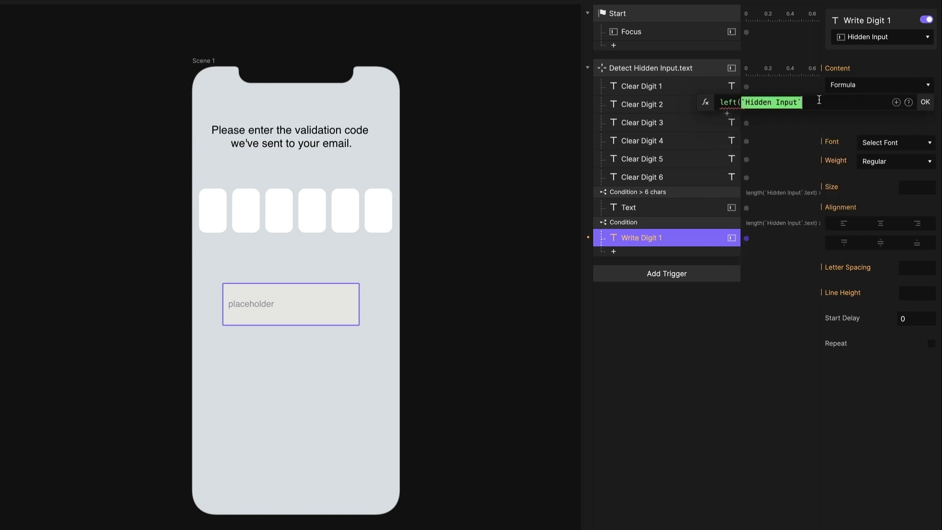
pyautogui.write('.')
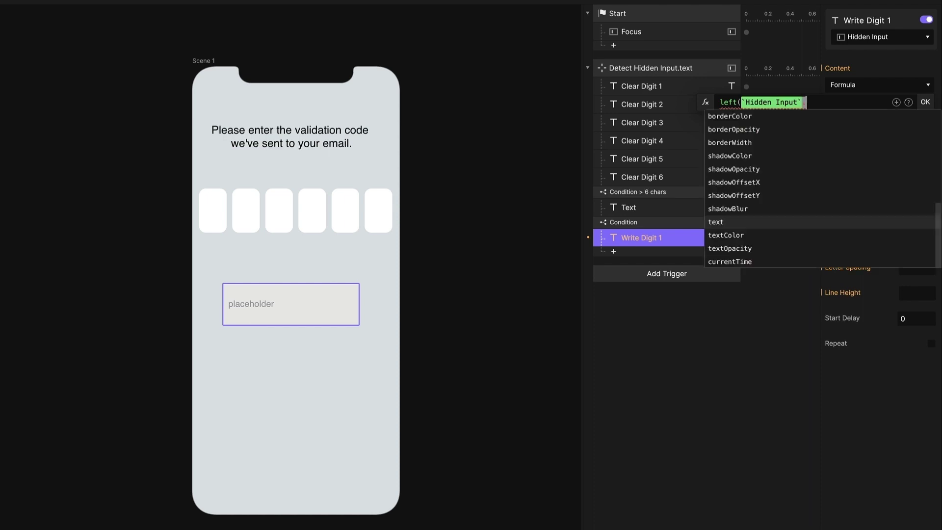
pyautogui.write('text')
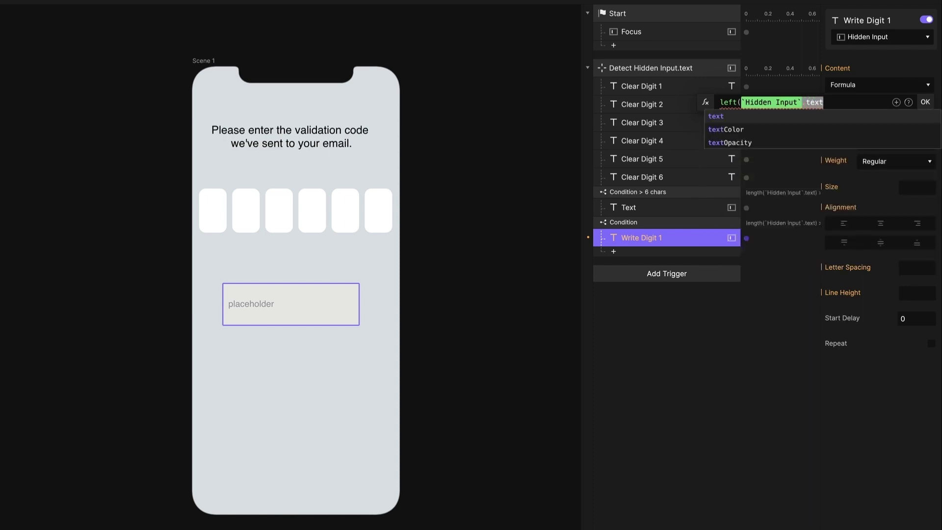
pyautogui.write(', 1')
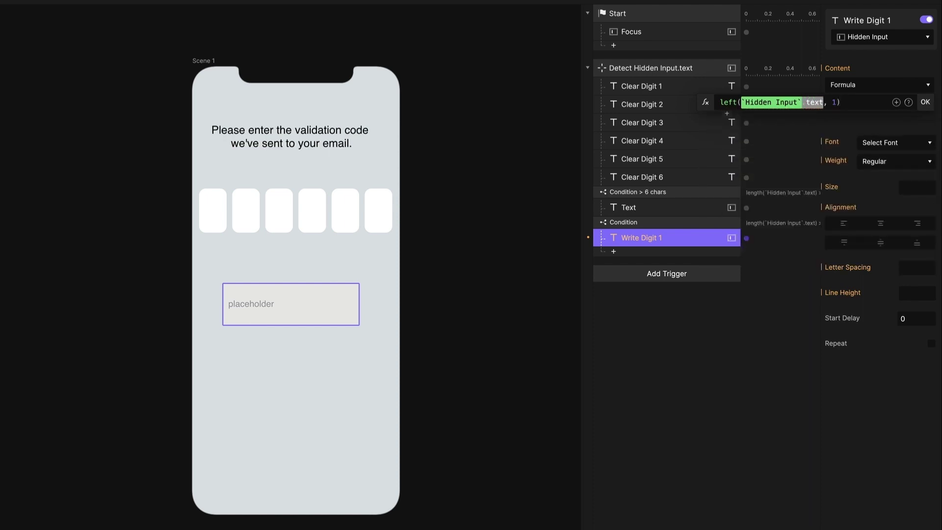
pyautogui.click(925, 102)
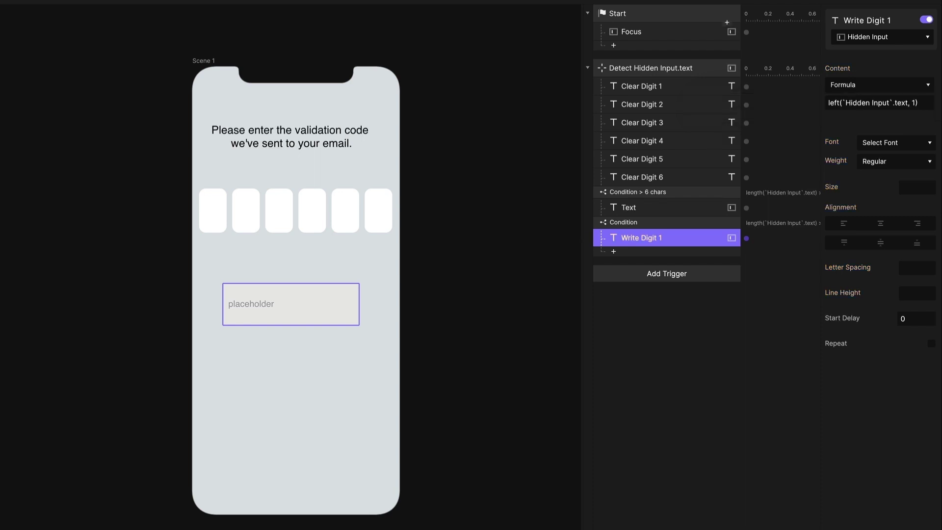
# - Preview the prototype and type 1 to test the formula
pyautogui.press('super+p')
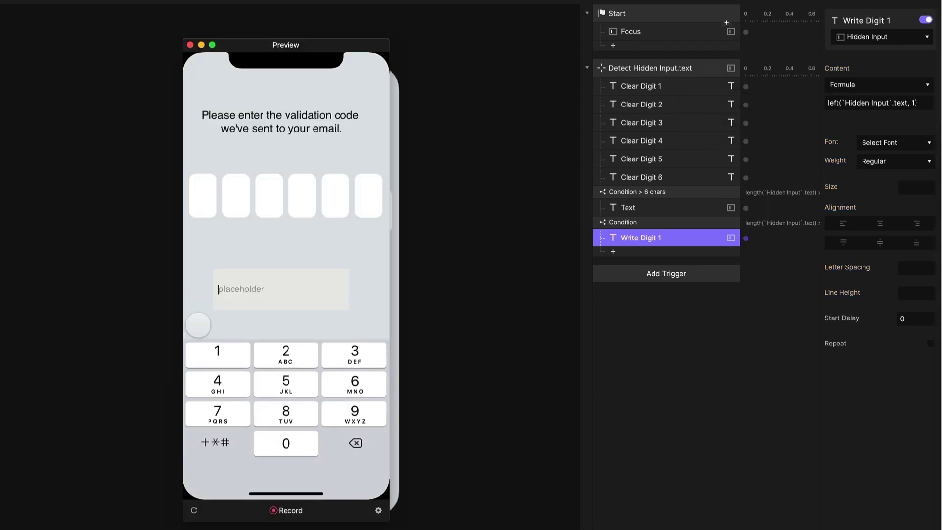
pyautogui.write('1')
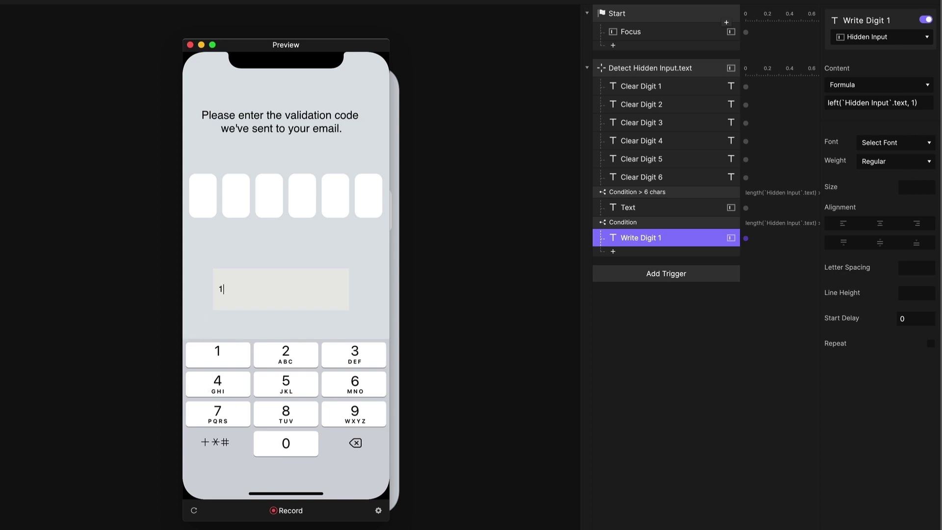
pyautogui.click(190, 44)
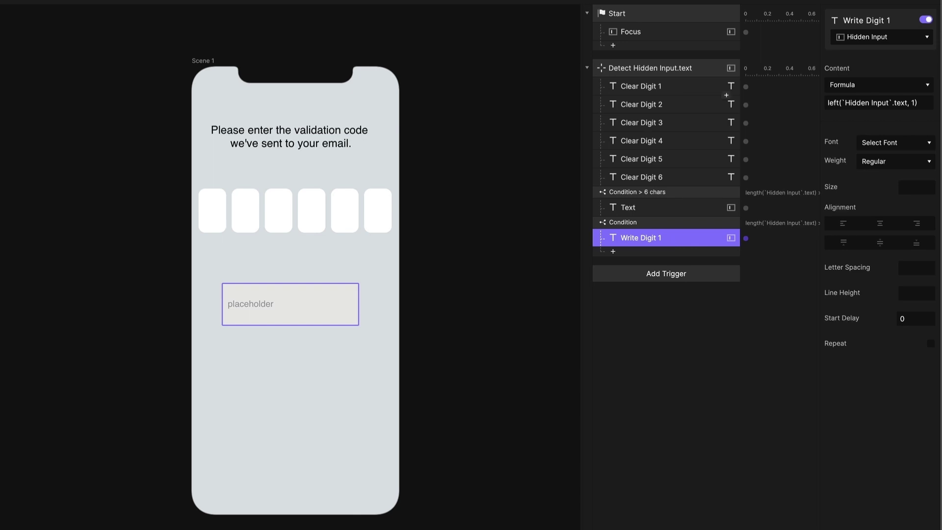
# - Retarget Write Digit 1 to Digit 1, then preview typing 1 and deleting it
pyautogui.click(884, 38)
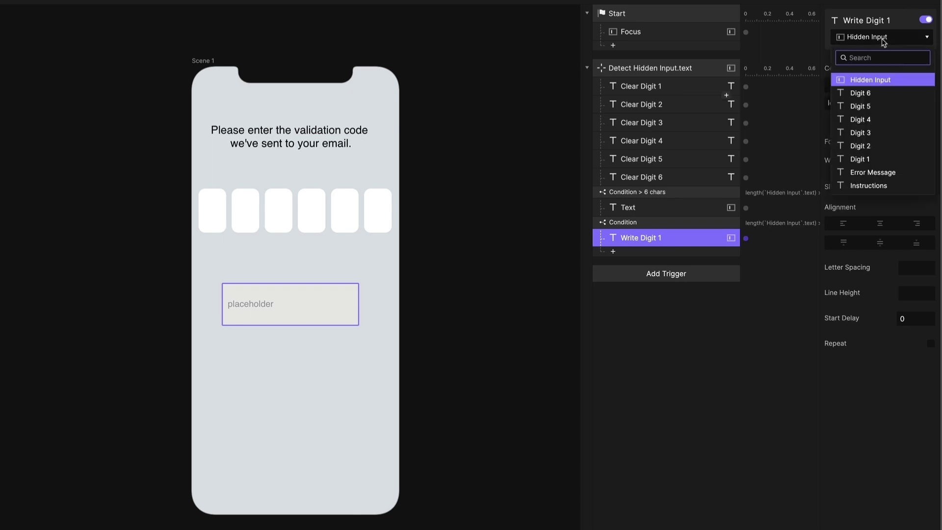
pyautogui.click(858, 159)
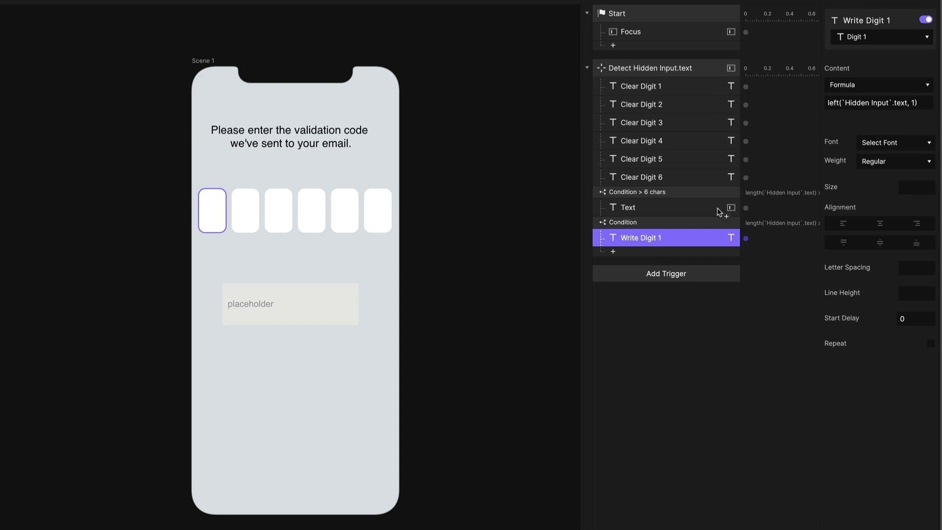
pyautogui.press('super+p')
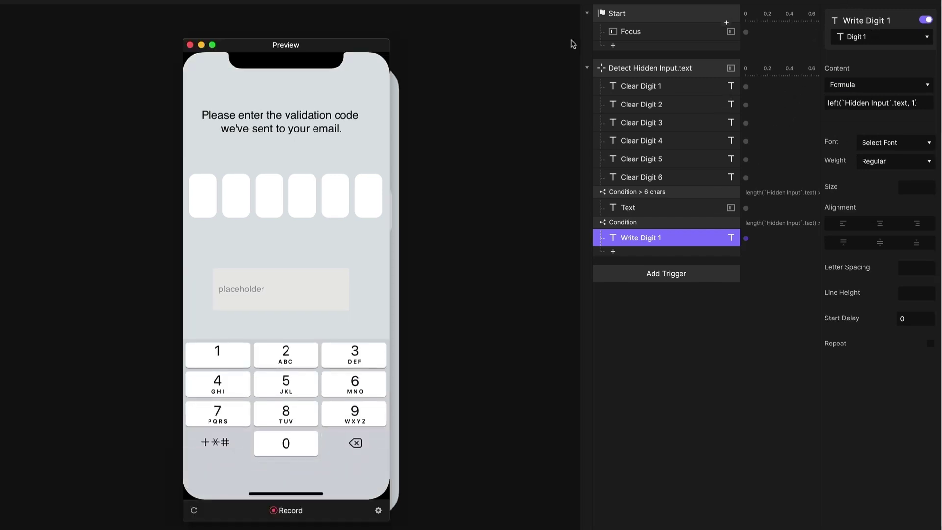
pyautogui.write('1')
pyautogui.press('BackSpace')
pyautogui.click(189, 45)
# - Add a third condition to the Detect trigger using a formula as its source
pyautogui.click(695, 329)
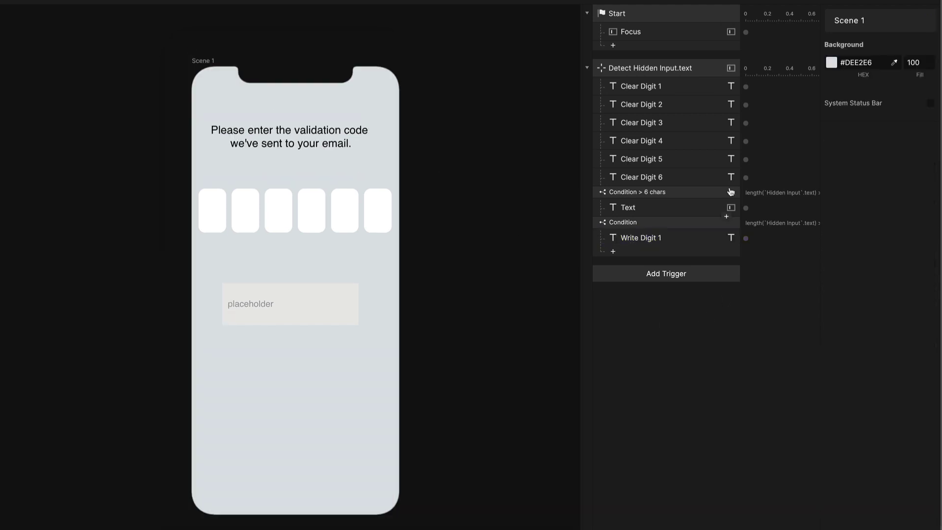
pyautogui.click(658, 223)
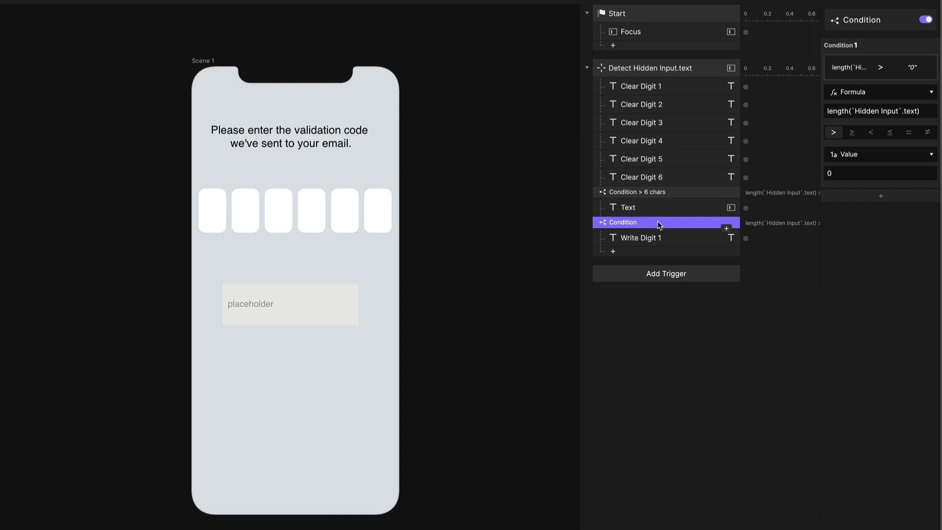
pyautogui.click(642, 253)
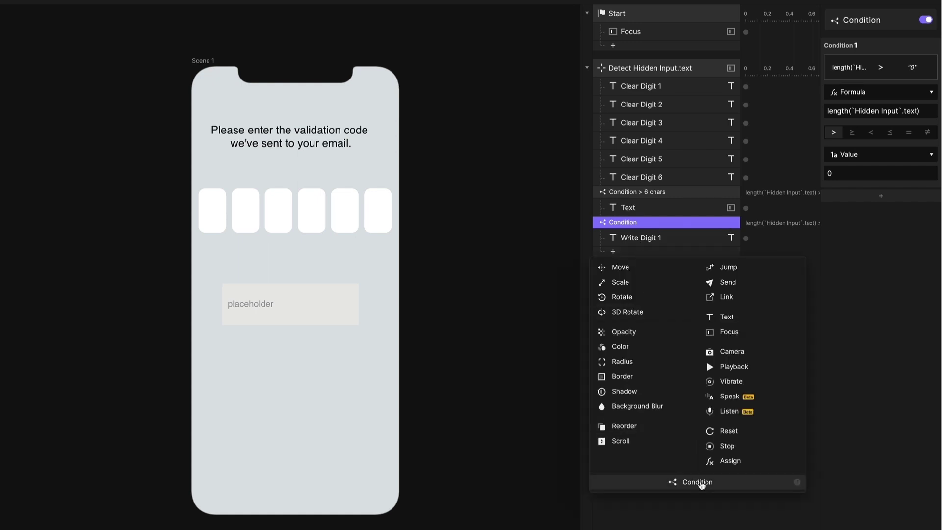
pyautogui.click(694, 481)
pyautogui.click(894, 93)
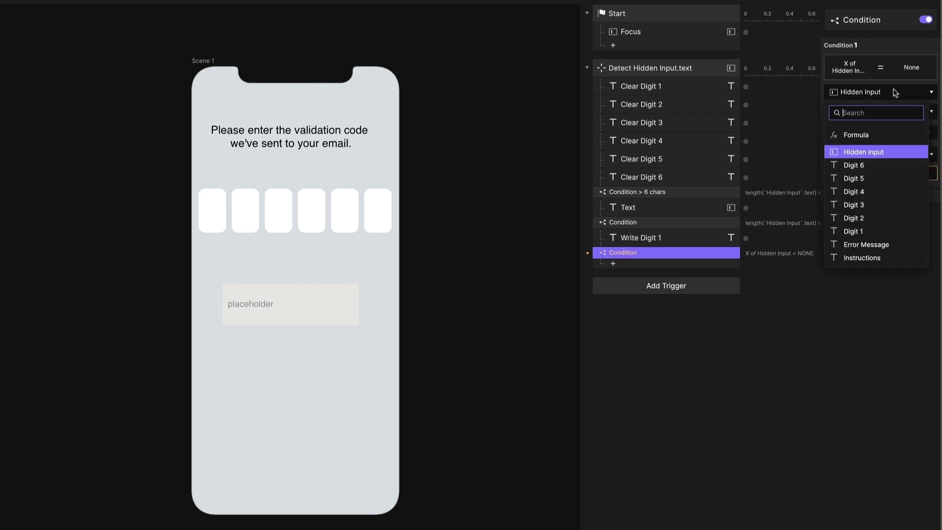
pyautogui.click(865, 135)
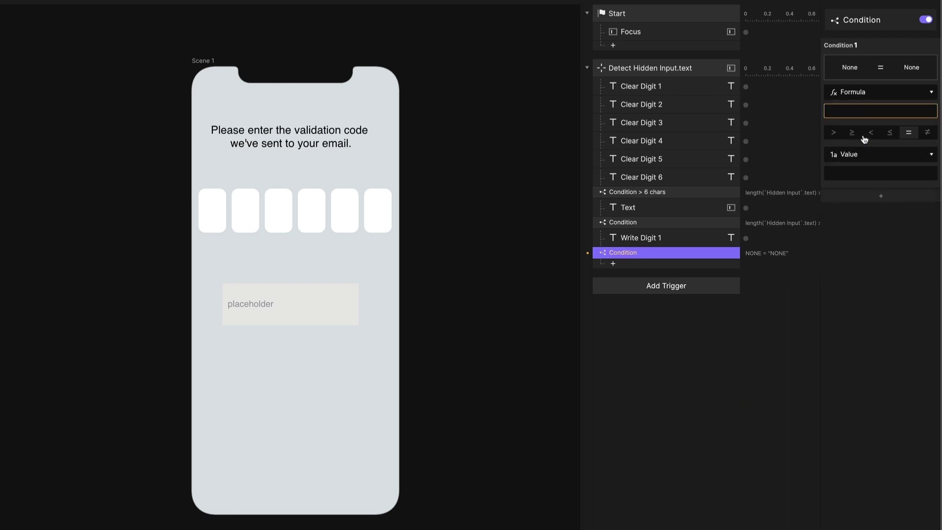
# - Paste the copied length formula so the condition tests length(`Hidden Input`.text) > 1
pyautogui.click(654, 224)
pyautogui.tripleClick(893, 112)
pyautogui.hotkey('ctrl', 'c')
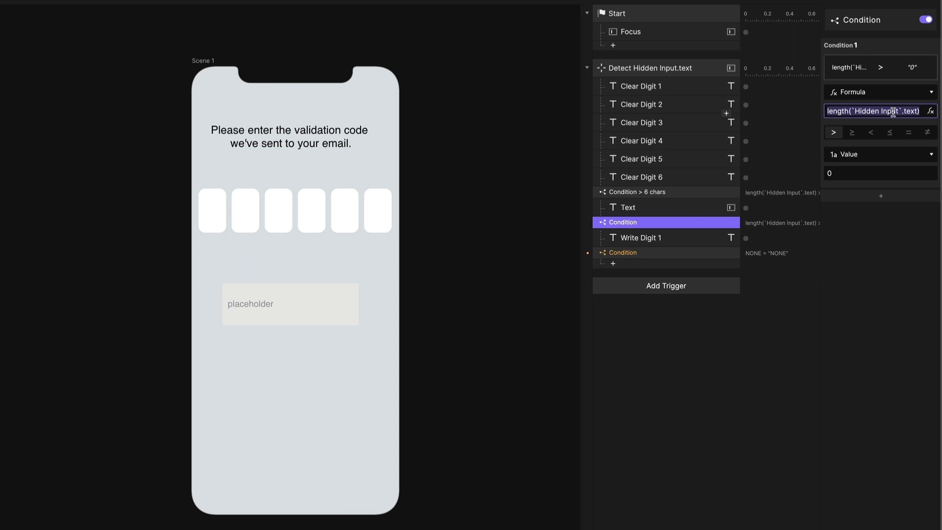
pyautogui.click(672, 243)
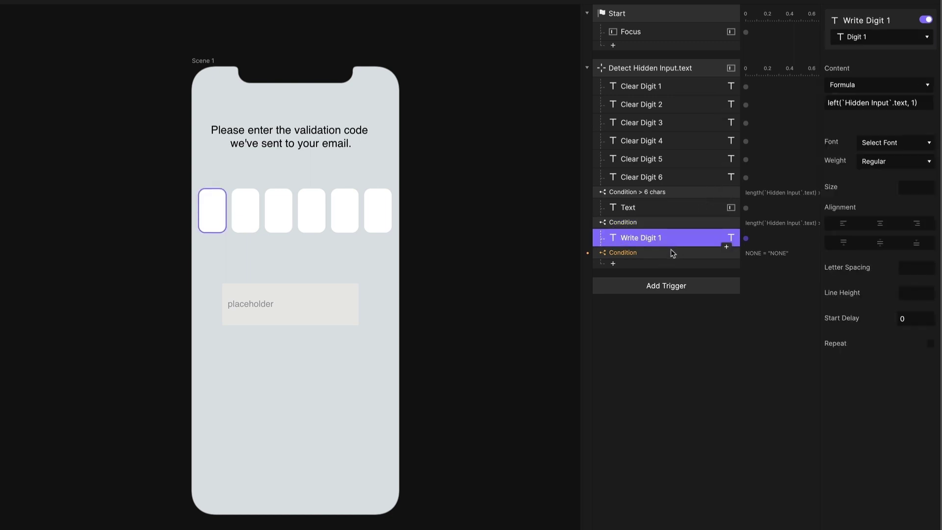
pyautogui.click(673, 252)
pyautogui.click(870, 111)
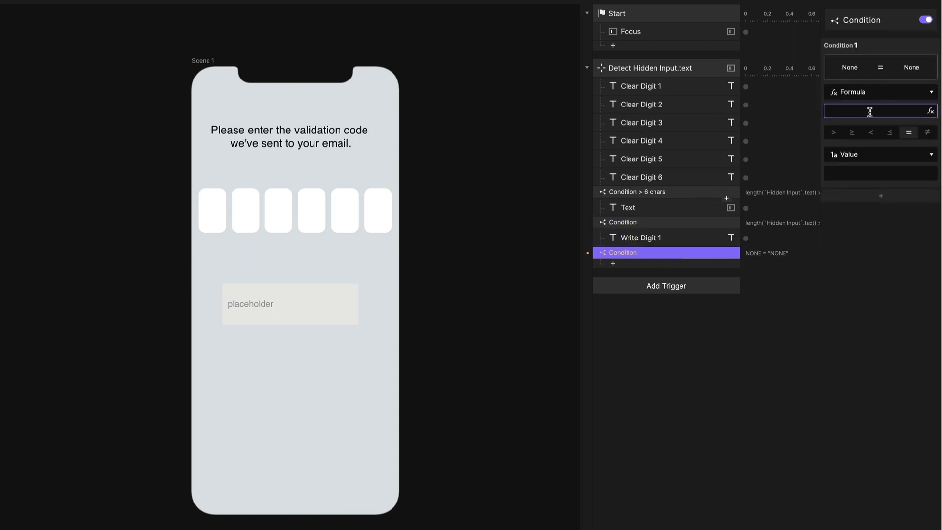
pyautogui.hotkey('ctrl', 'v')
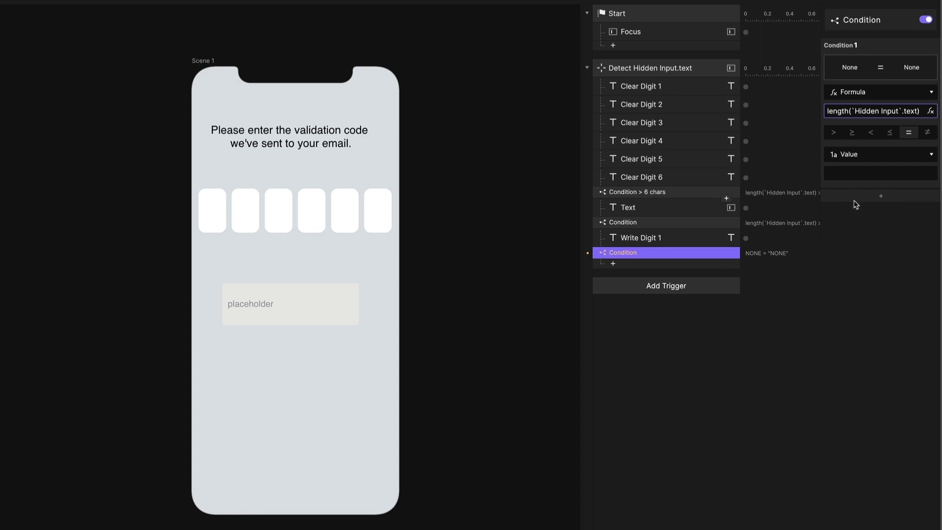
pyautogui.click(851, 172)
pyautogui.write('1')
pyautogui.press('Return')
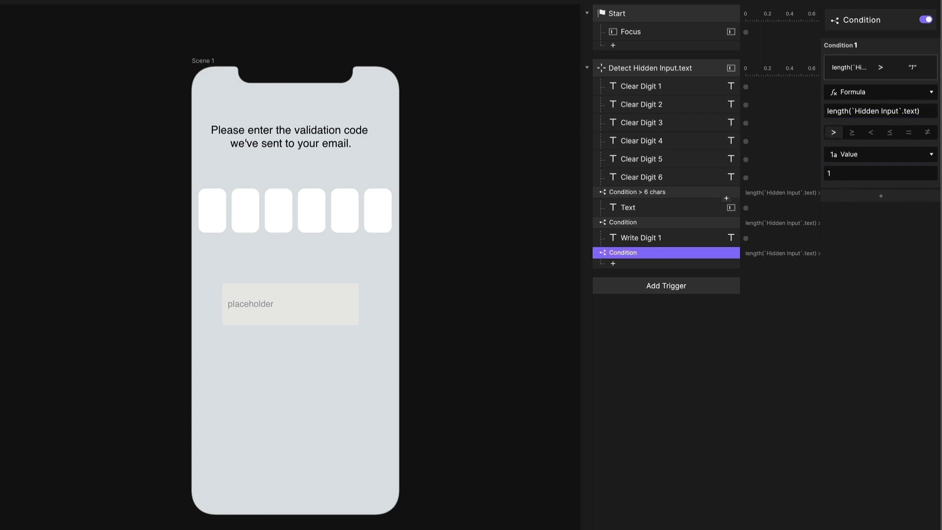
pyautogui.click(652, 265)
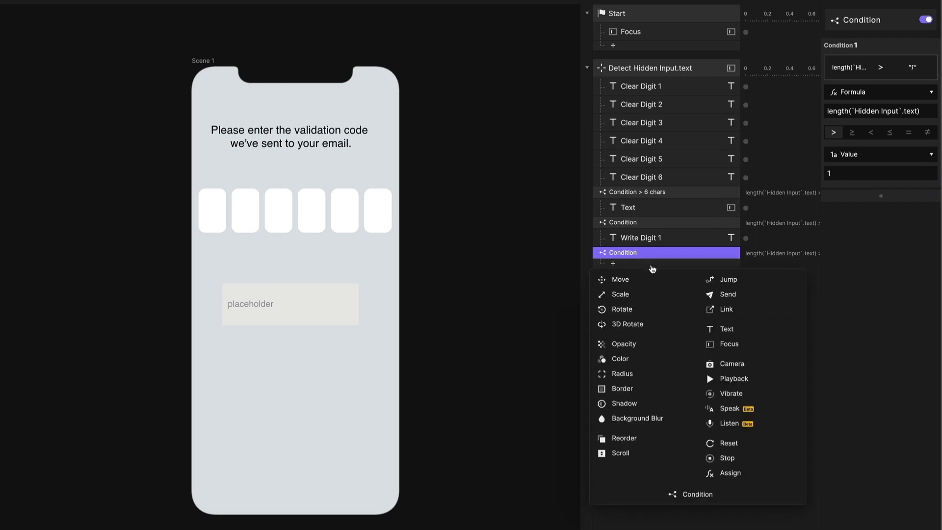
pyautogui.click(652, 237)
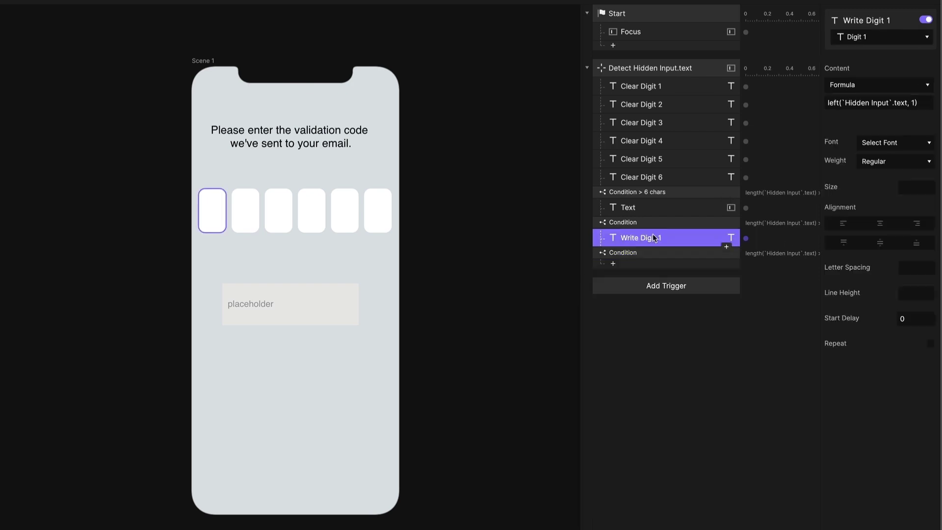
# - Paste a copy of Write Digit 1 under the new condition, rename it Write Digit 2, targeting Digit 2
pyautogui.click(653, 252)
pyautogui.hotkey('ctrl', 'v')
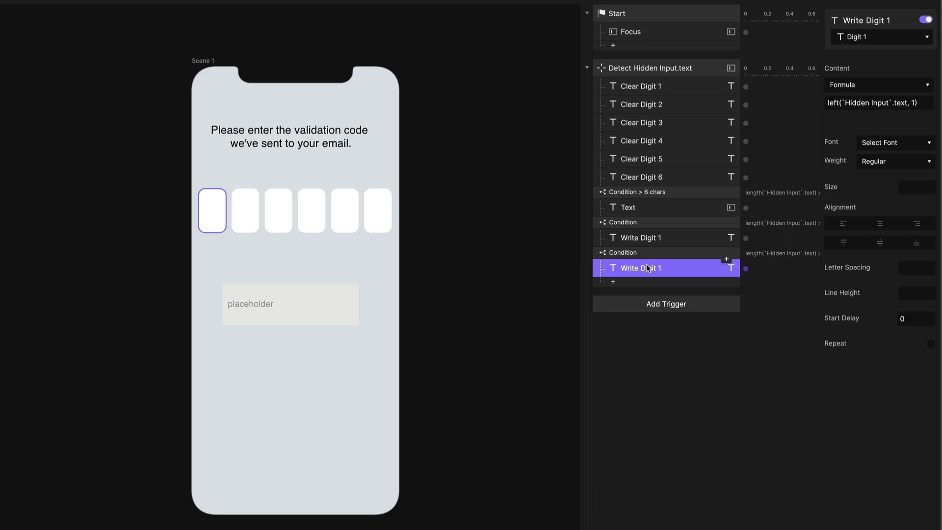
pyautogui.doubleClick(646, 267)
pyautogui.write('2')
pyautogui.press('Return')
pyautogui.click(869, 41)
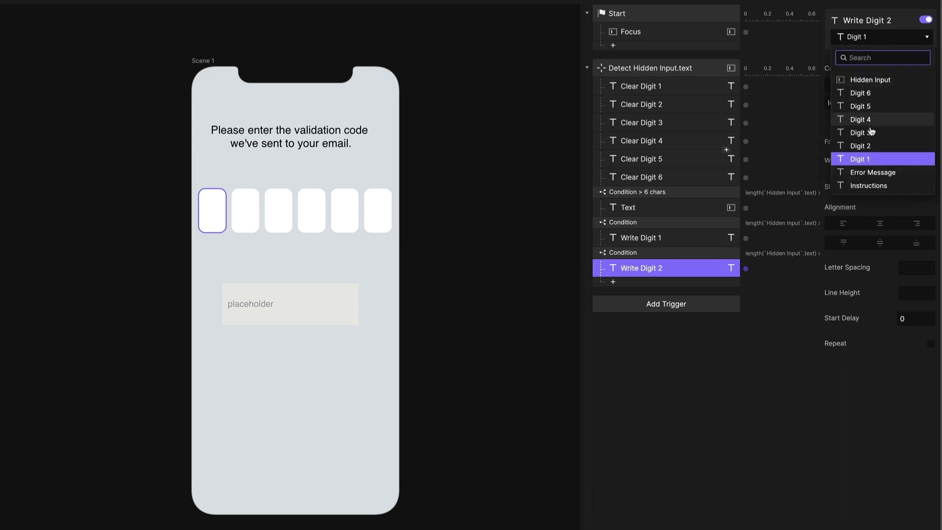
pyautogui.click(866, 146)
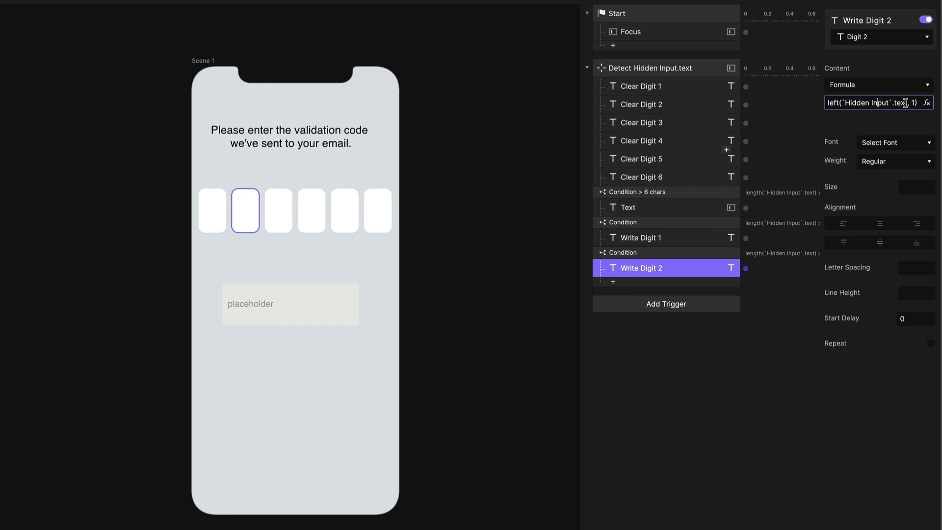
# - Change its formula to left(`Hidden Input`.text, 2) and open the preview
pyautogui.click(929, 103)
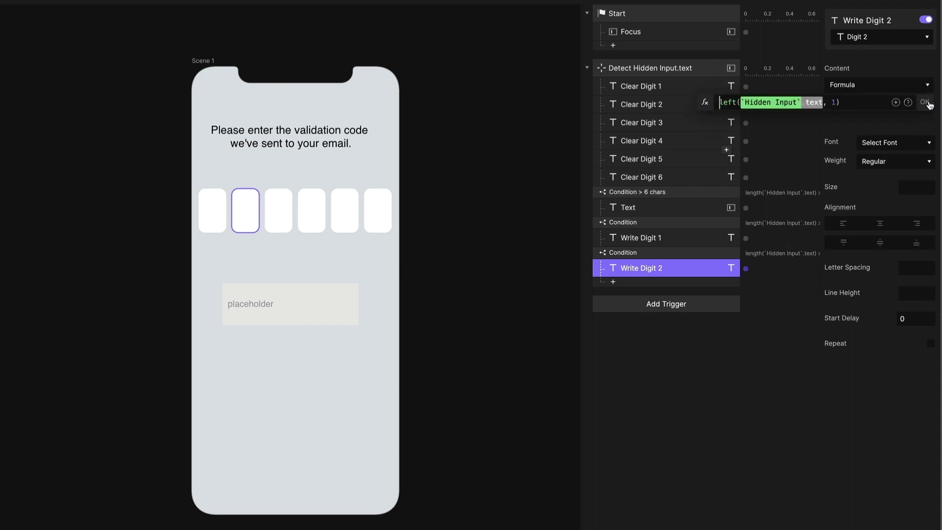
pyautogui.click(832, 101)
pyautogui.write('1')
pyautogui.write('2')
pyautogui.click(925, 102)
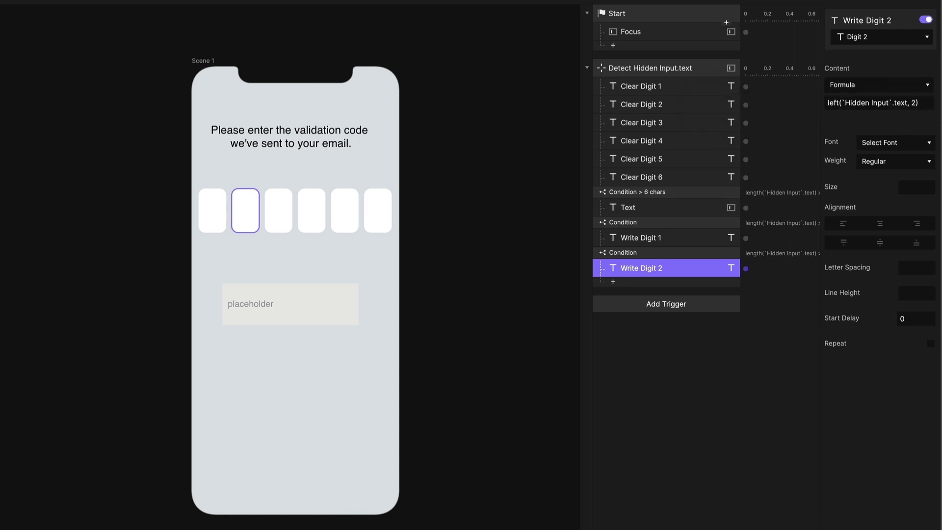
pyautogui.press('super+p')
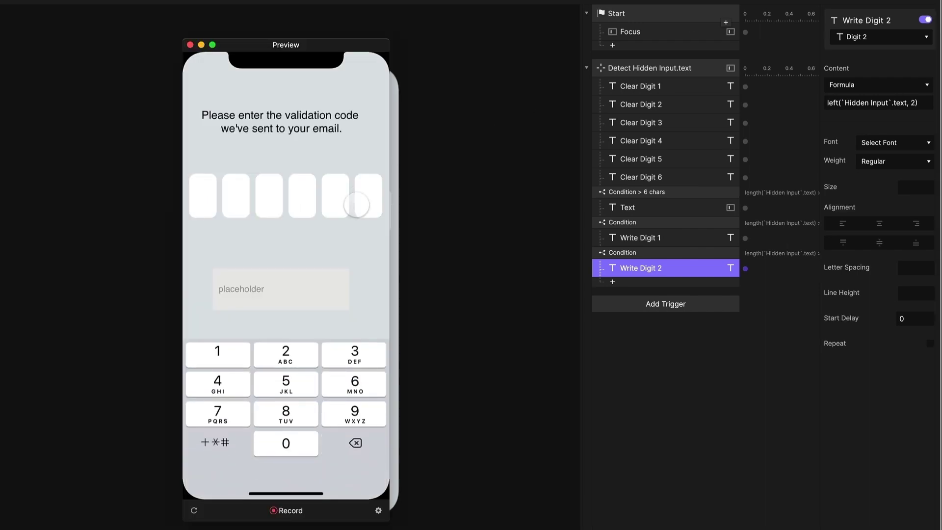
# - Type 12 in the preview, close it, and switch to the Functions docs in Chrome
pyautogui.write('12')
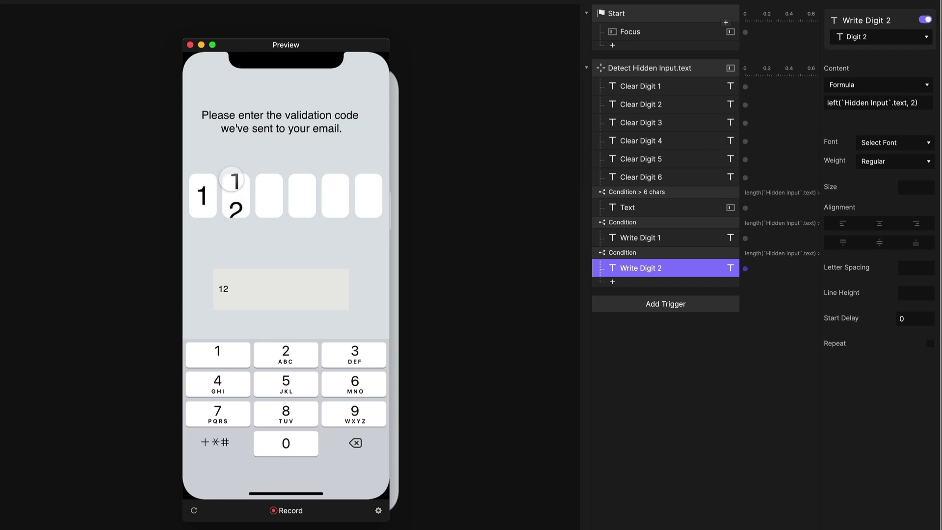
pyautogui.click(189, 45)
pyautogui.press('super+Tab')
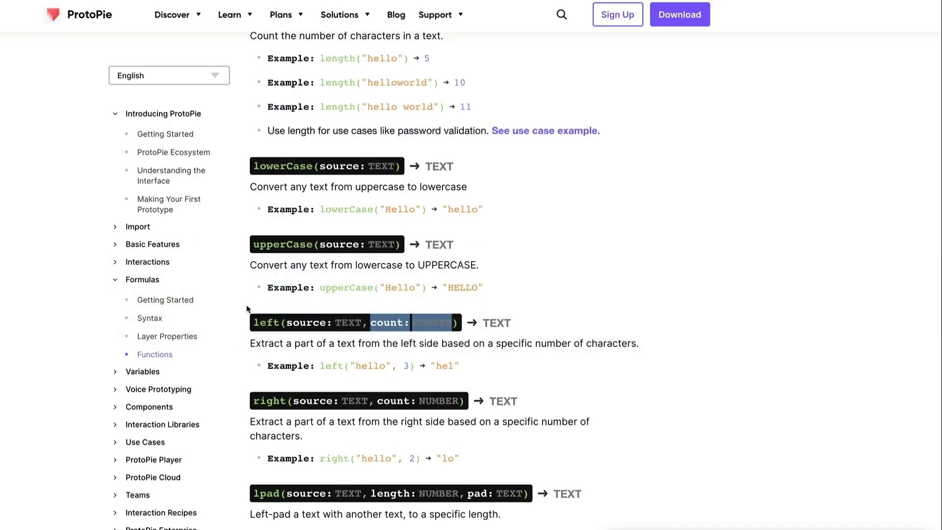
# - Highlight the left() and right() function headings in the docs, then return to ProtoPie
pyautogui.doubleClick(261, 320)
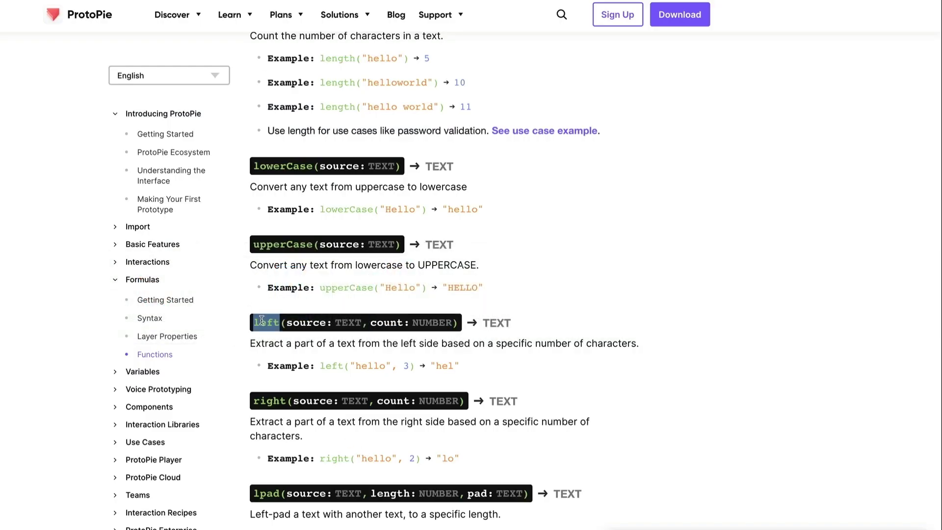
pyautogui.doubleClick(273, 396)
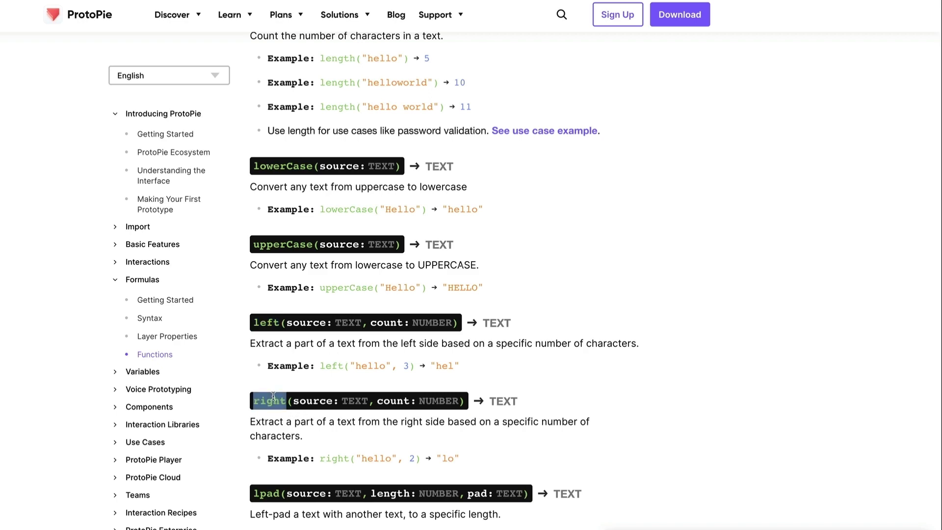
pyautogui.press('super+Tab')
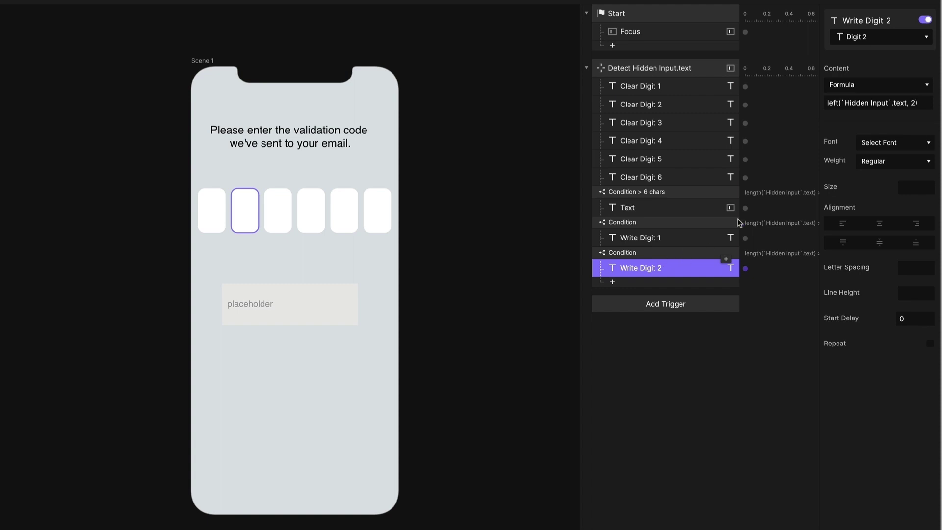
# - Wrap Write Digit 2's formula as right(left(`Hidden Input`.text, 2),1)
pyautogui.click(928, 104)
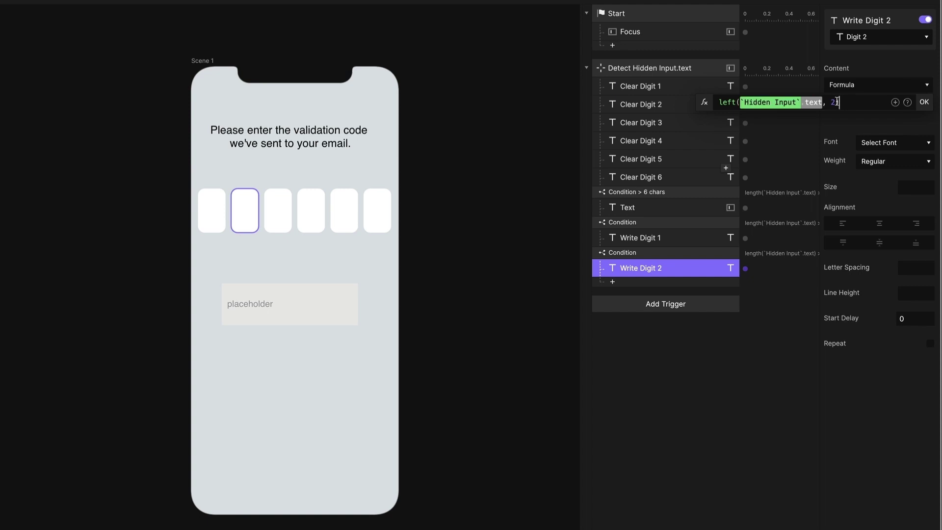
pyautogui.moveTo(837, 102); pyautogui.dragTo(749, 103)
pyautogui.press('Home')
pyautogui.write('right(')
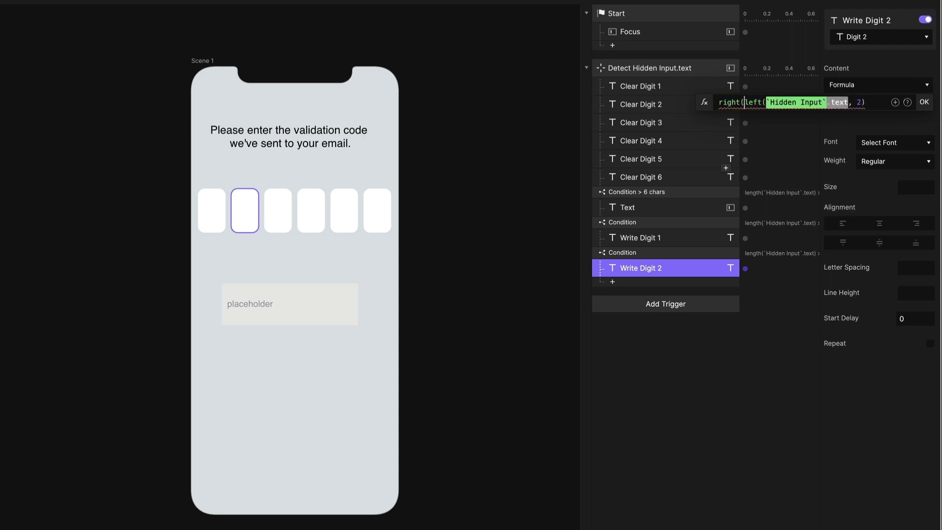
pyautogui.click(875, 100)
pyautogui.write(',1)')
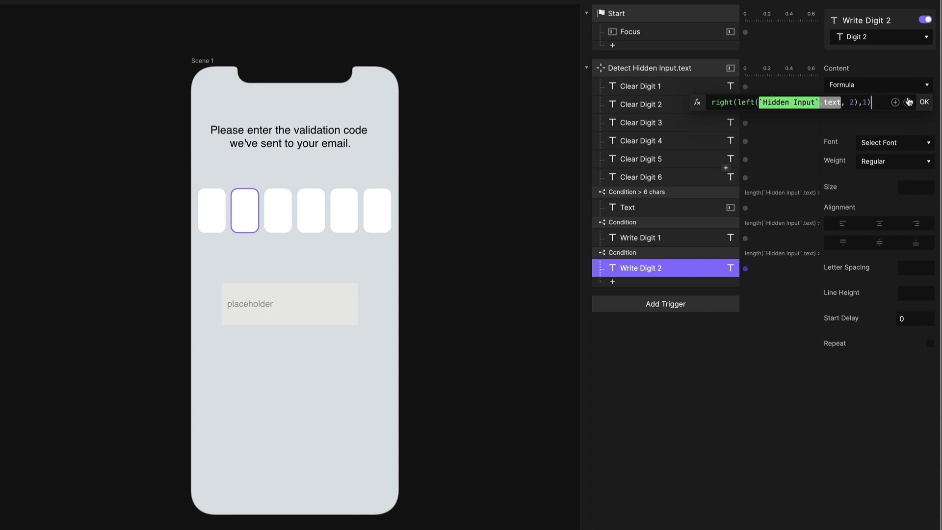
pyautogui.click(924, 102)
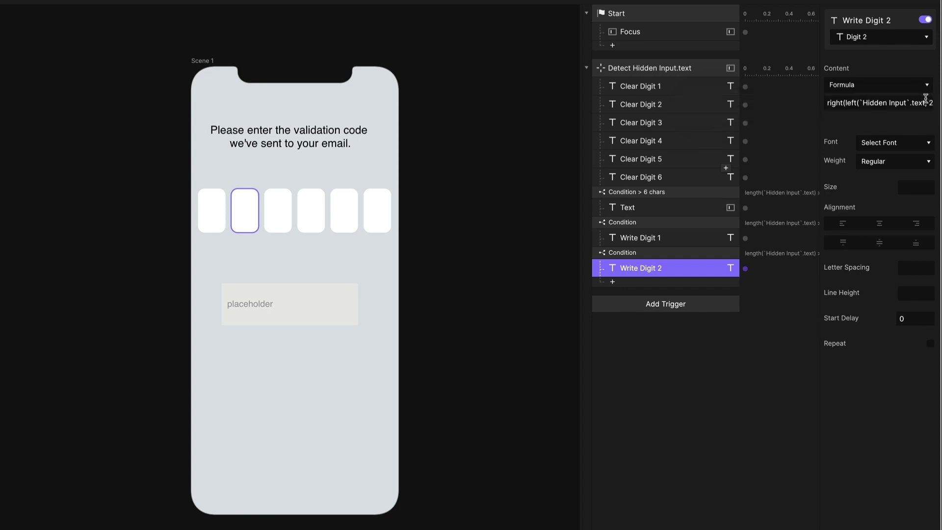
# - Preview the prototype, type 12, then delete the last digit to test clearing
pyautogui.press('super+p')
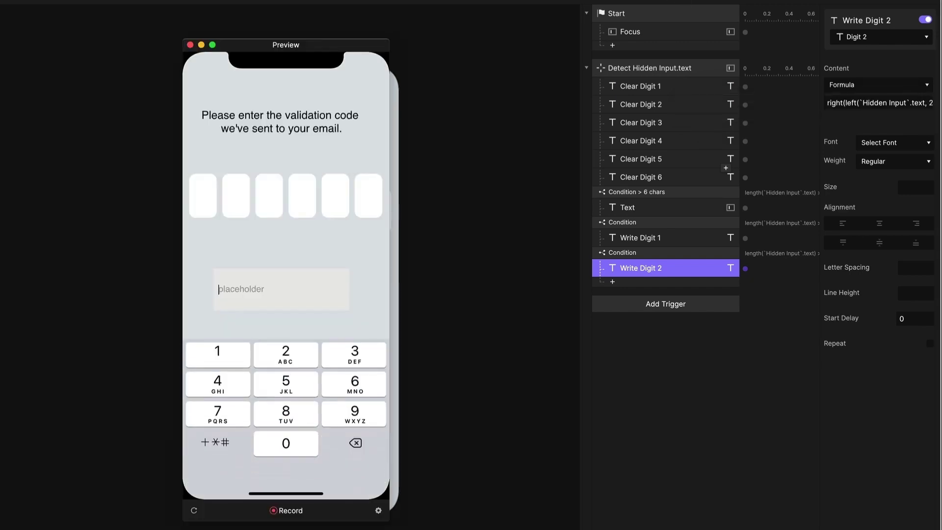
pyautogui.write('12')
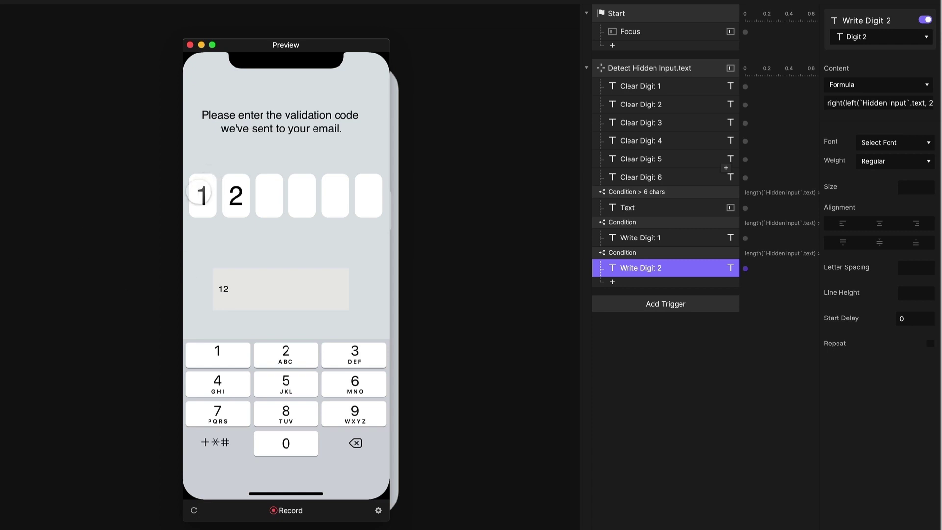
pyautogui.press('BackSpace')
pyautogui.press('BackSpace')
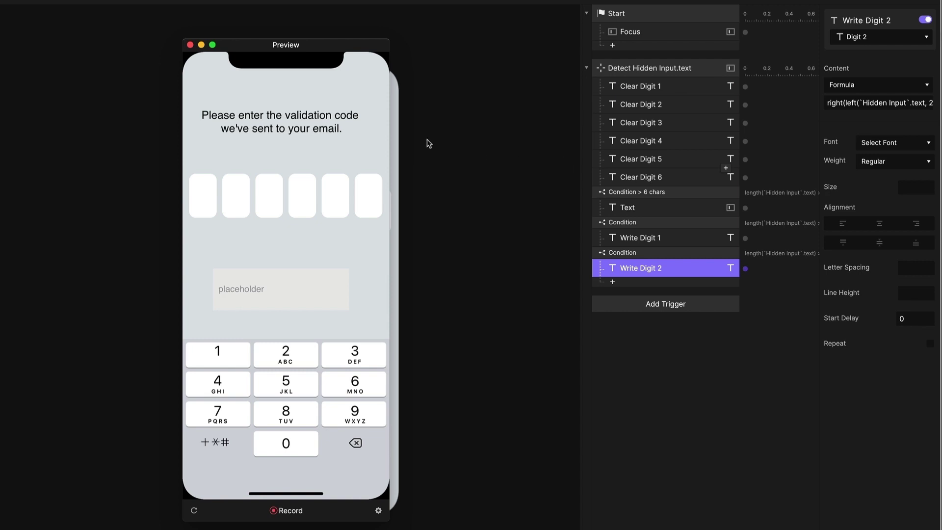
# - Close the preview and duplicate the condition holding Write Digit 2
pyautogui.click(190, 44)
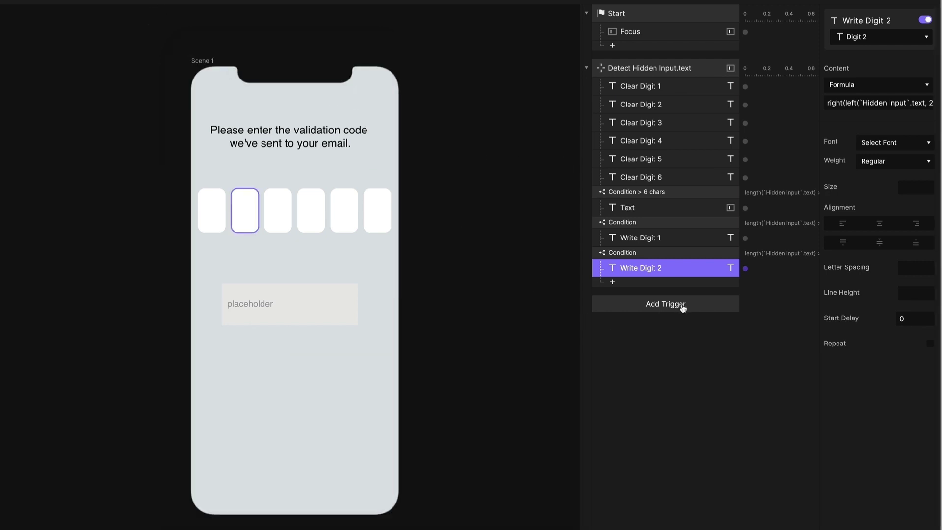
pyautogui.click(681, 355)
pyautogui.click(653, 255)
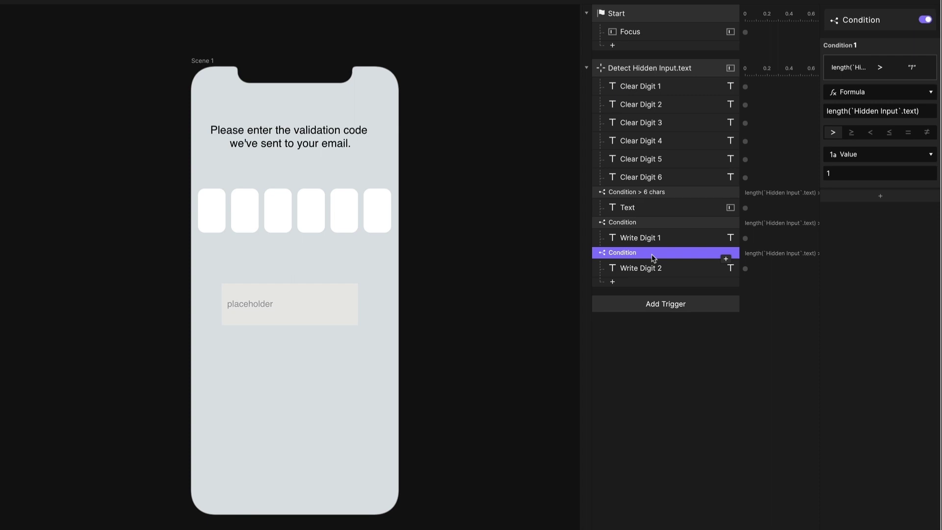
pyautogui.press('super+d')
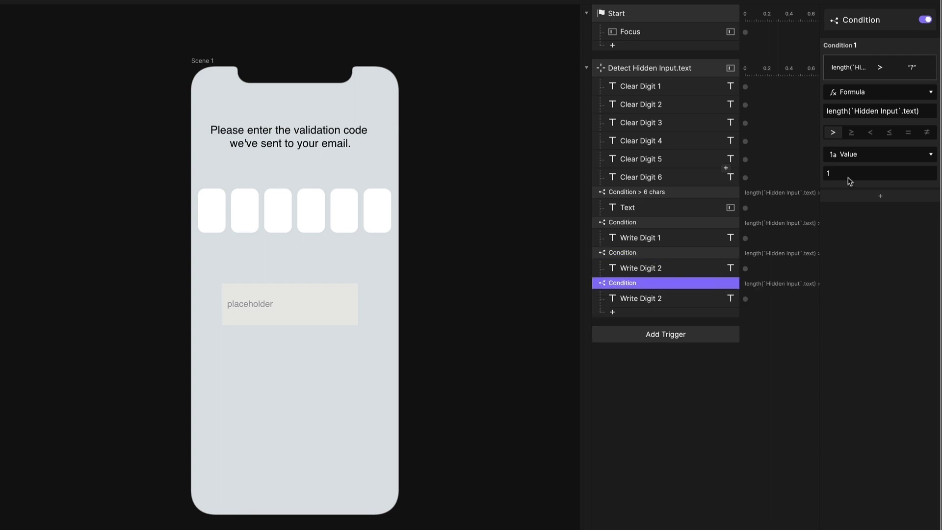
# - Set the copied condition's comparison value to 2 and rename its response Write Digit 3
pyautogui.doubleClick(853, 175)
pyautogui.write('2')
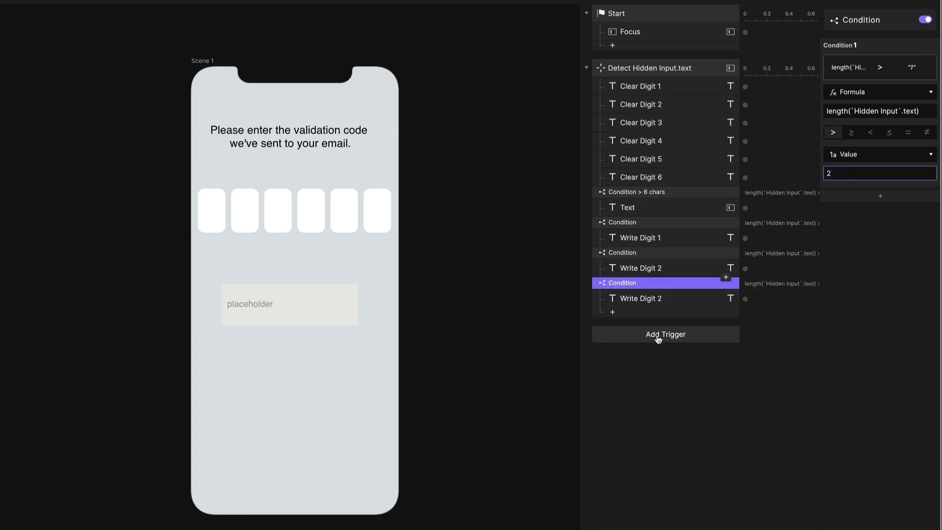
pyautogui.click(658, 298)
pyautogui.doubleClick(663, 298)
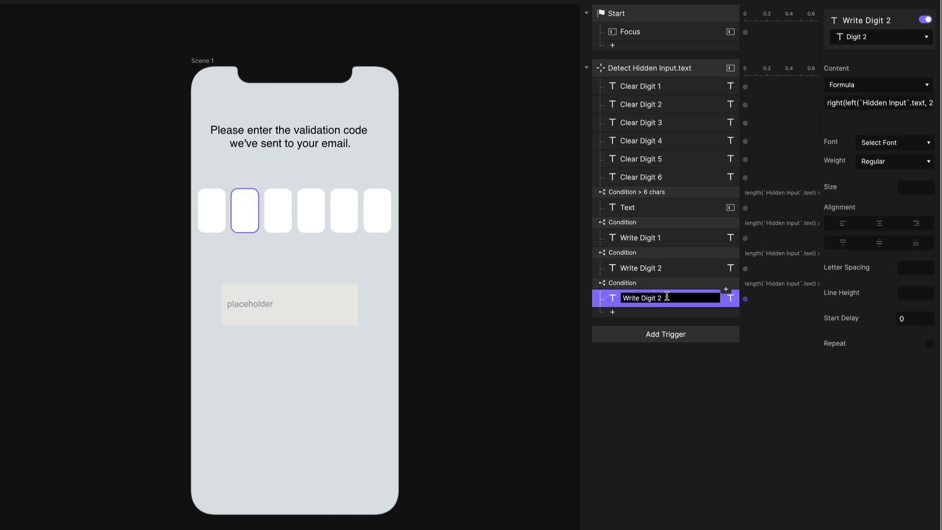
pyautogui.press('BackSpace')
pyautogui.write('3')
pyautogui.click(905, 102)
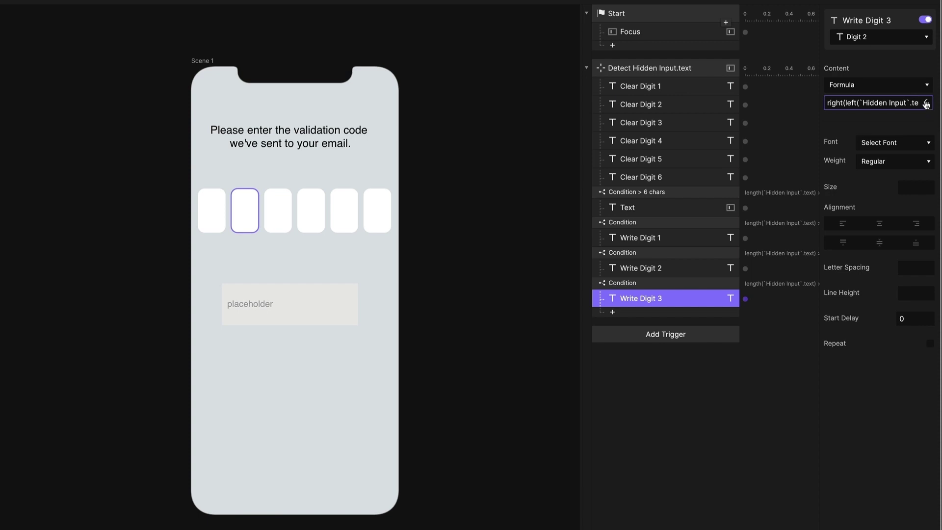
# - Change Write Digit 3's formula character count to 3 and target Digit 3
pyautogui.click(925, 102)
pyautogui.click(859, 101)
pyautogui.write('2),1')
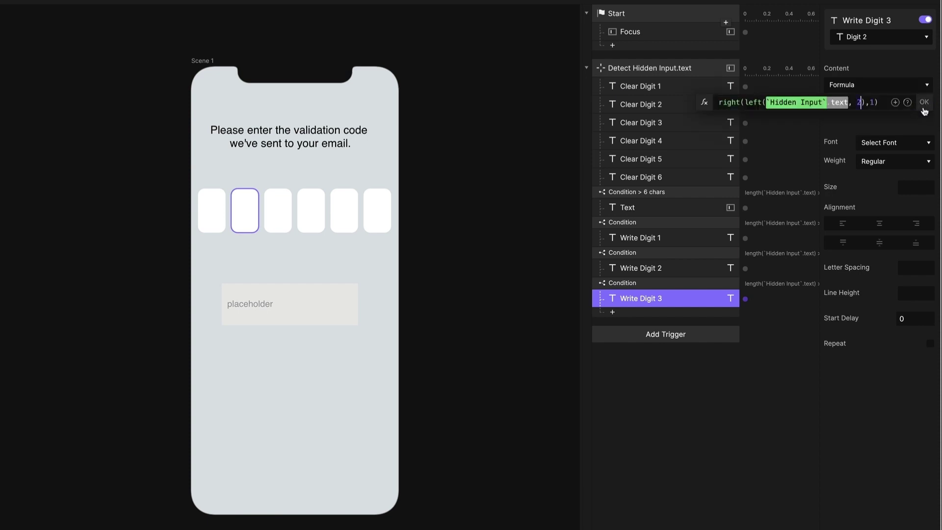
pyautogui.press('BackSpace')
pyautogui.write('3')
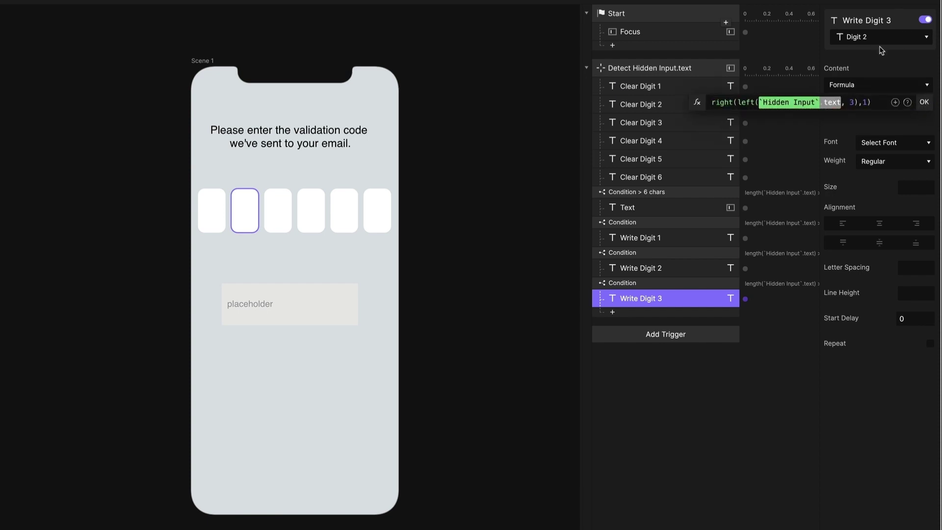
pyautogui.click(885, 41)
pyautogui.click(885, 41)
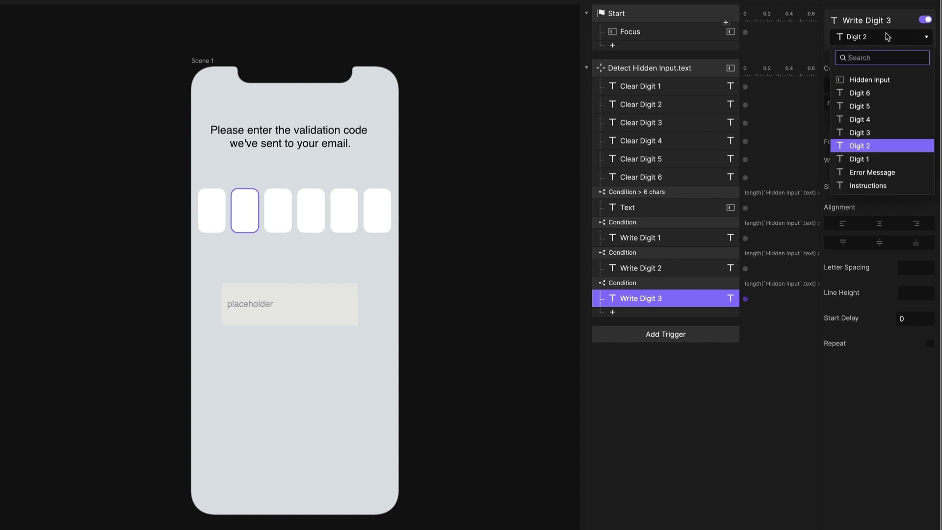
pyautogui.click(874, 133)
# - Duplicate the condition as Write Digit 4 and set its comparison value to 3
pyautogui.click(670, 284)
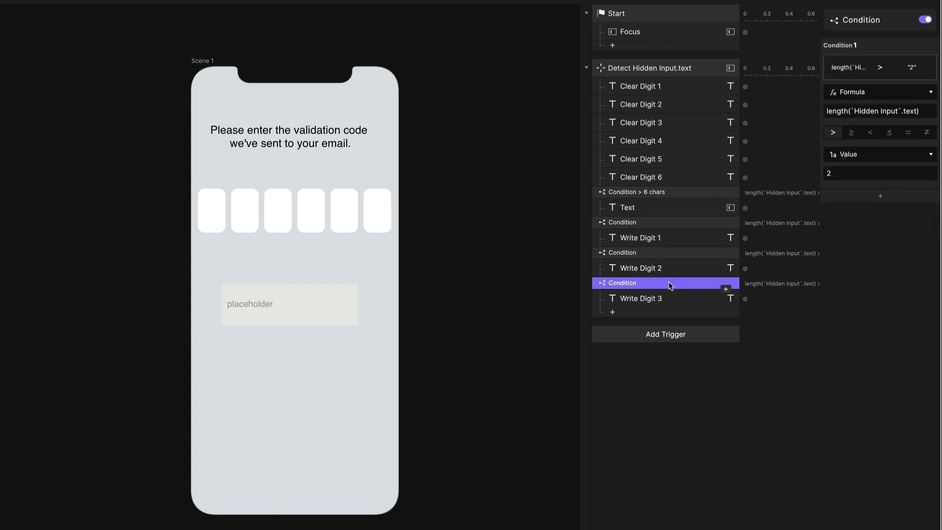
pyautogui.hotkey('ctrl', 'd')
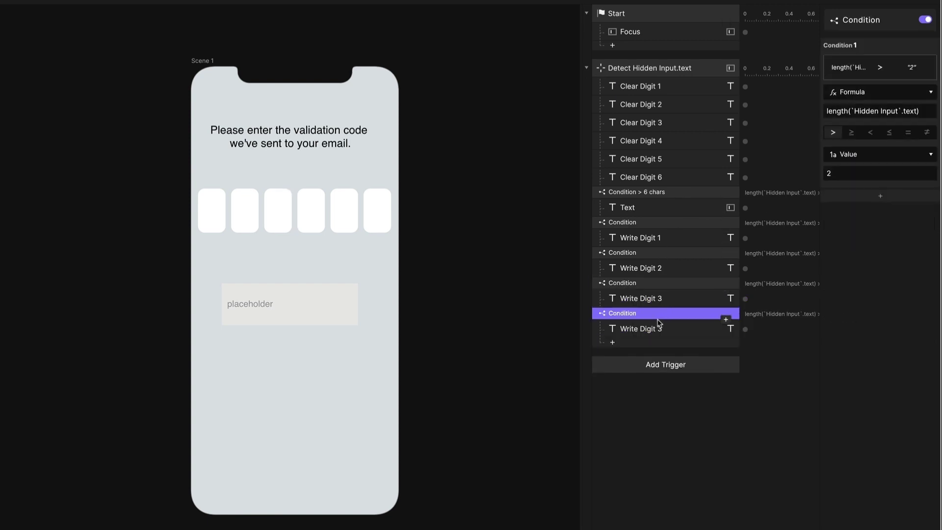
pyautogui.click(654, 330)
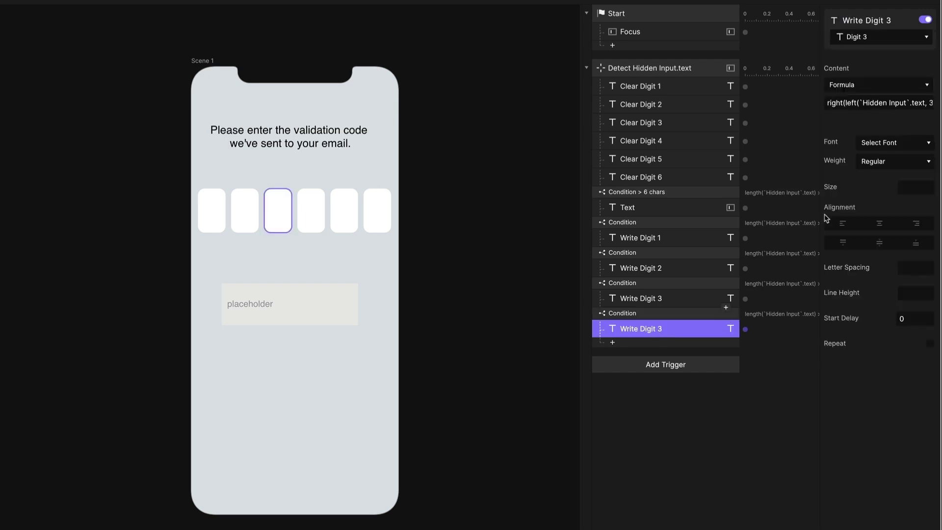
pyautogui.doubleClick(656, 331)
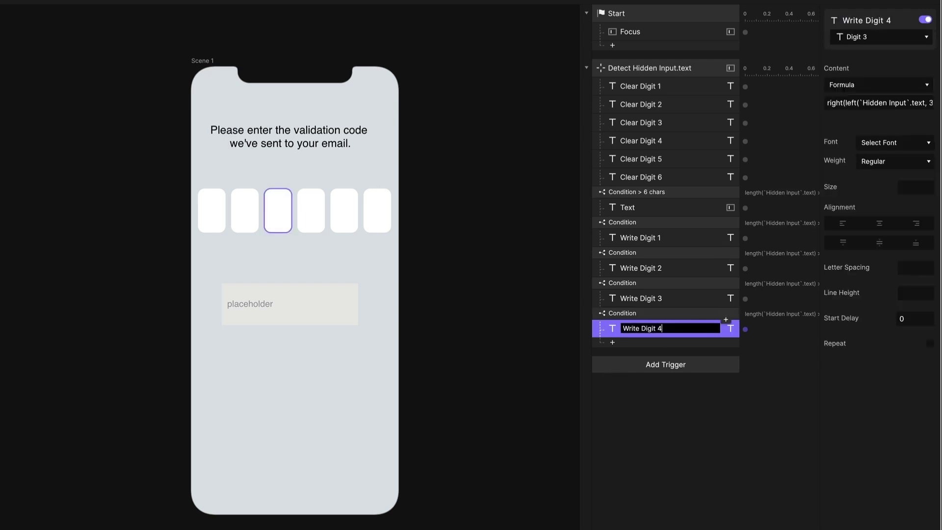
pyautogui.write('4')
pyautogui.press('Return')
pyautogui.click(680, 313)
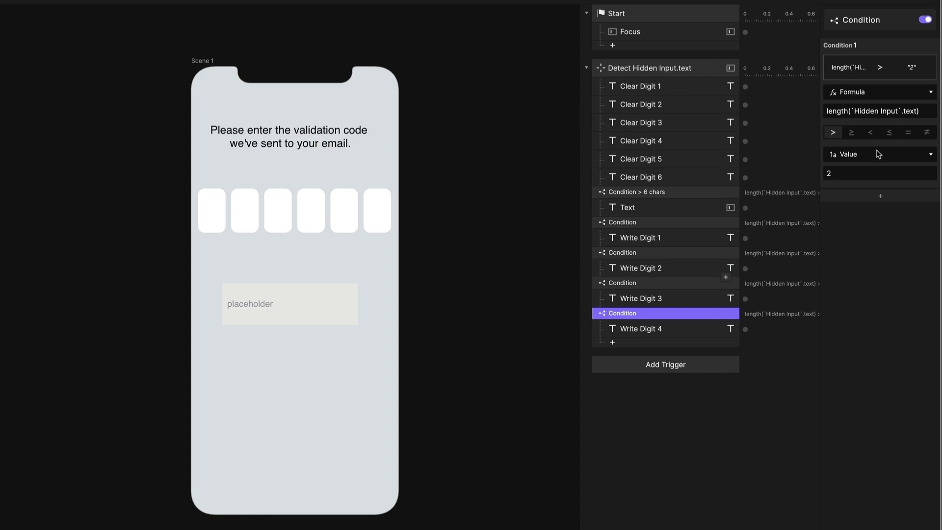
pyautogui.click(860, 172)
pyautogui.press('BackSpace')
pyautogui.write('3')
pyautogui.press('Return')
# - Set Write Digit 4's formula position to 4, target Digit 4, and duplicate its condition
pyautogui.click(668, 332)
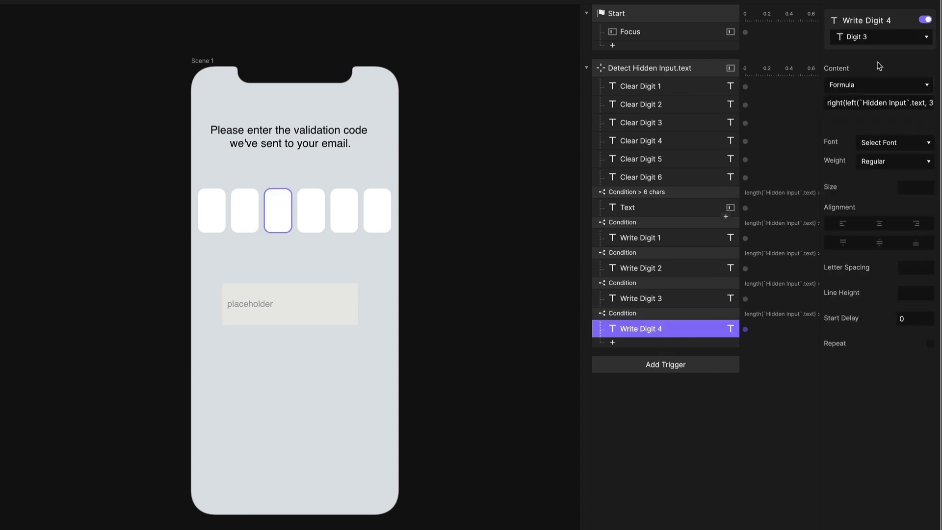
pyautogui.click(924, 103)
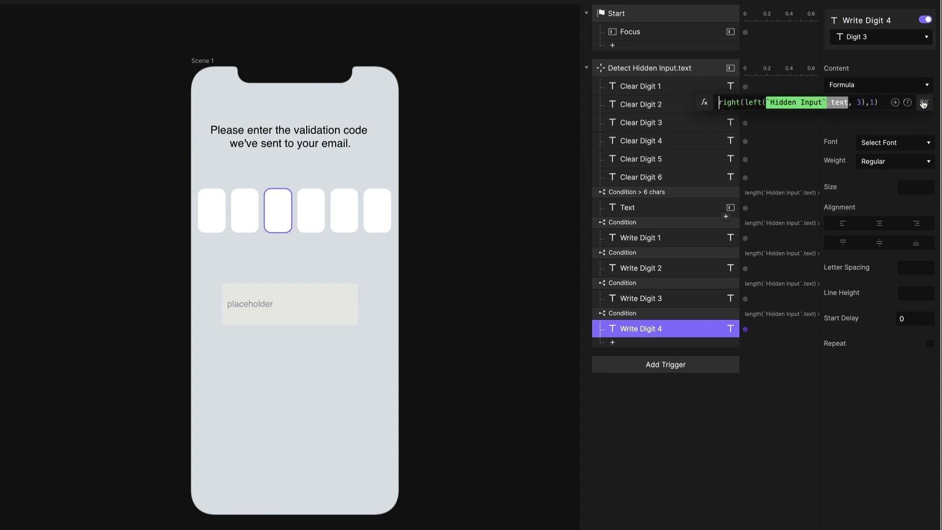
pyautogui.press('BackSpace')
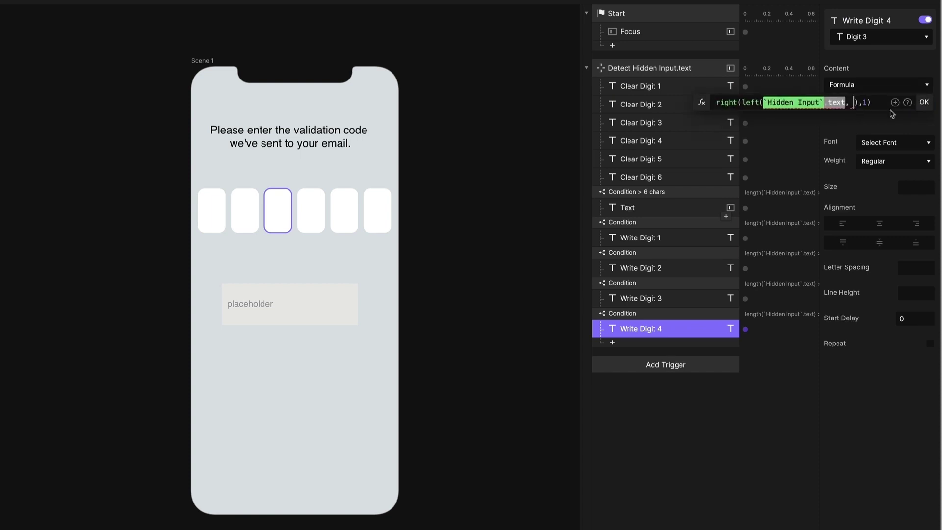
pyautogui.write('4')
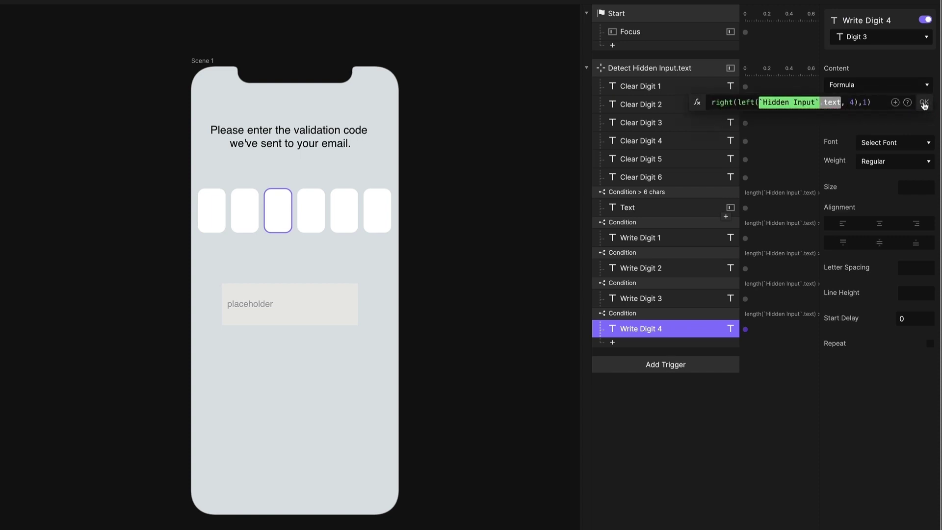
pyautogui.click(924, 103)
pyautogui.click(886, 36)
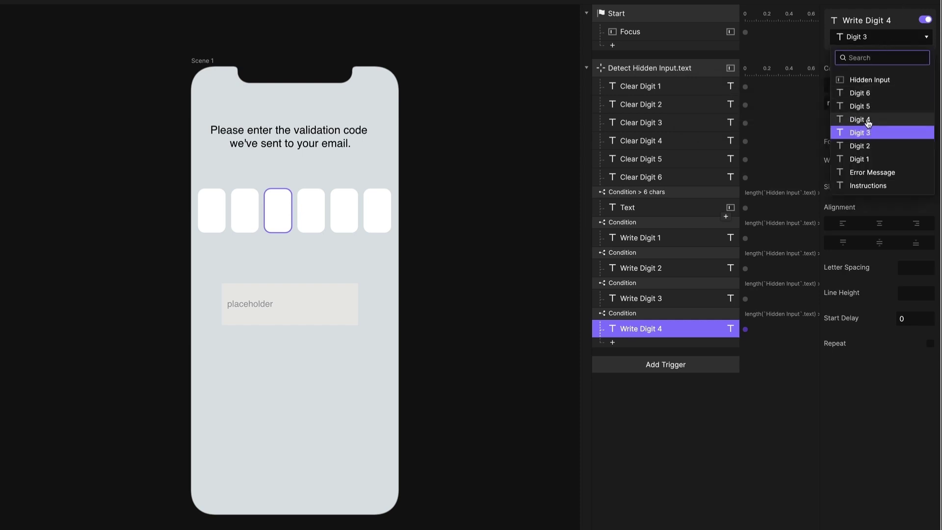
pyautogui.click(863, 120)
pyautogui.click(655, 314)
pyautogui.hotkey('ctrl', 'd')
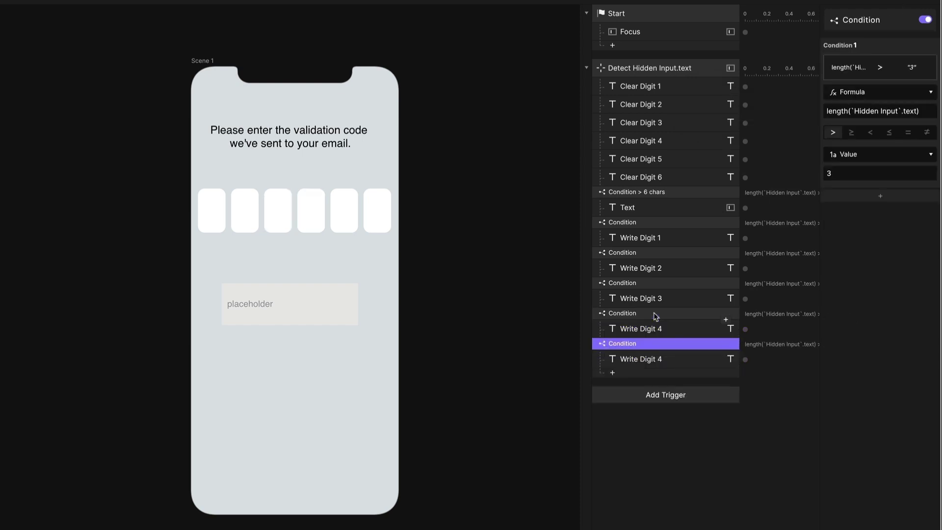
# - Rename the copy Write Digit 5, target Digit 5, and confirm its position-5 formula
pyautogui.click(663, 358)
pyautogui.doubleClick(661, 358)
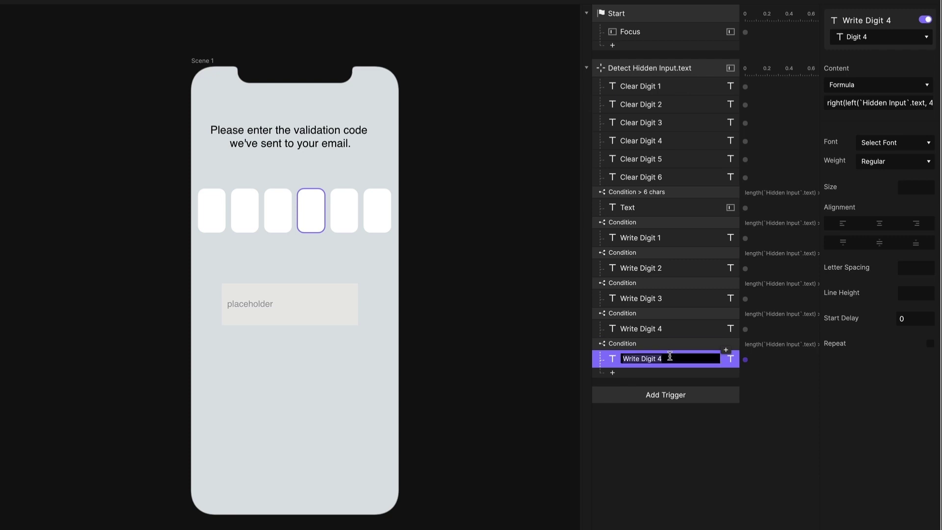
pyautogui.click(670, 356)
pyautogui.write('5')
pyautogui.press('Return')
pyautogui.click(888, 40)
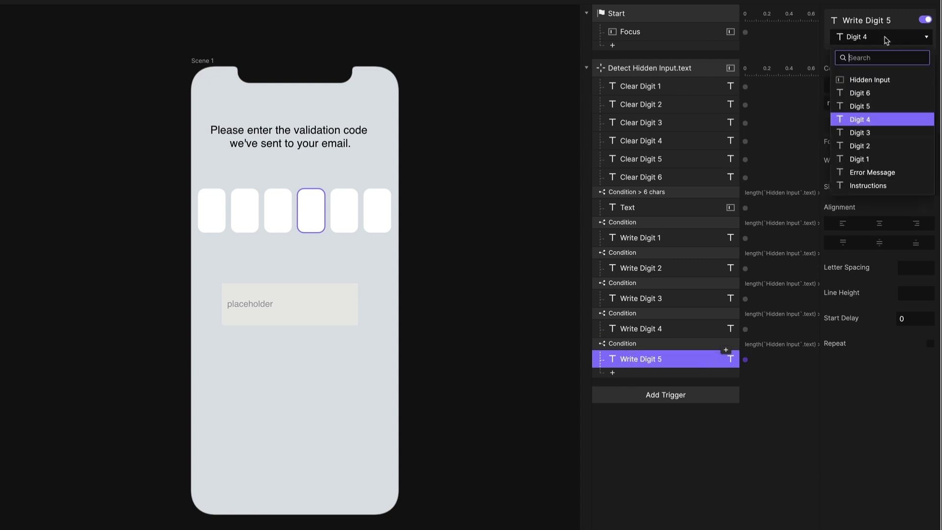
pyautogui.click(878, 106)
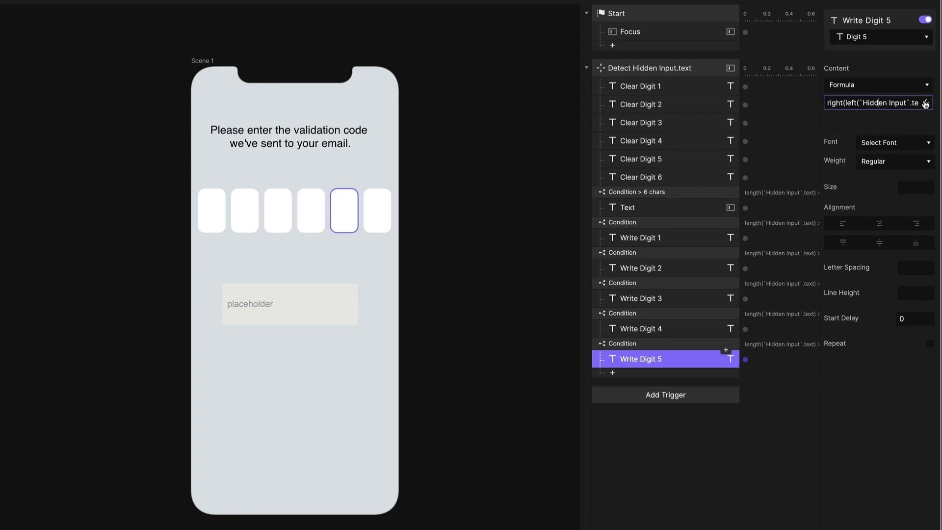
pyautogui.click(862, 104)
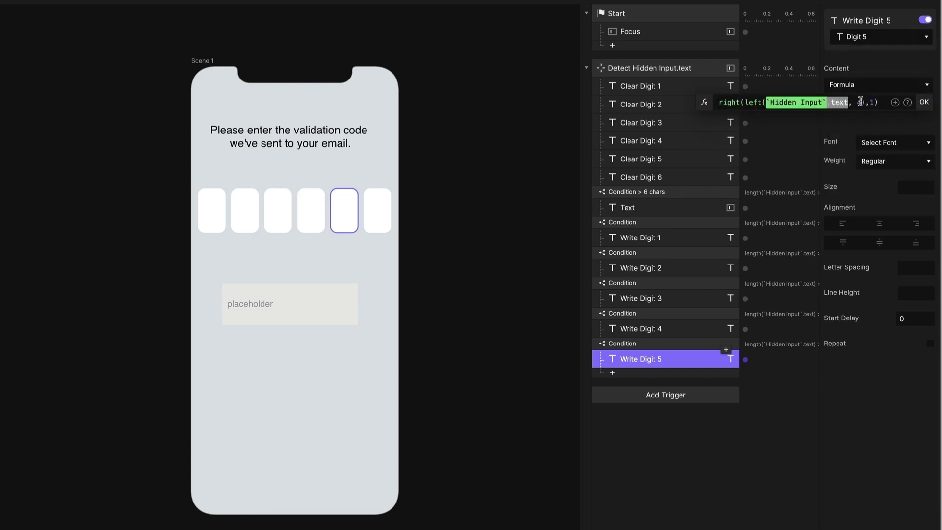
pyautogui.click(924, 102)
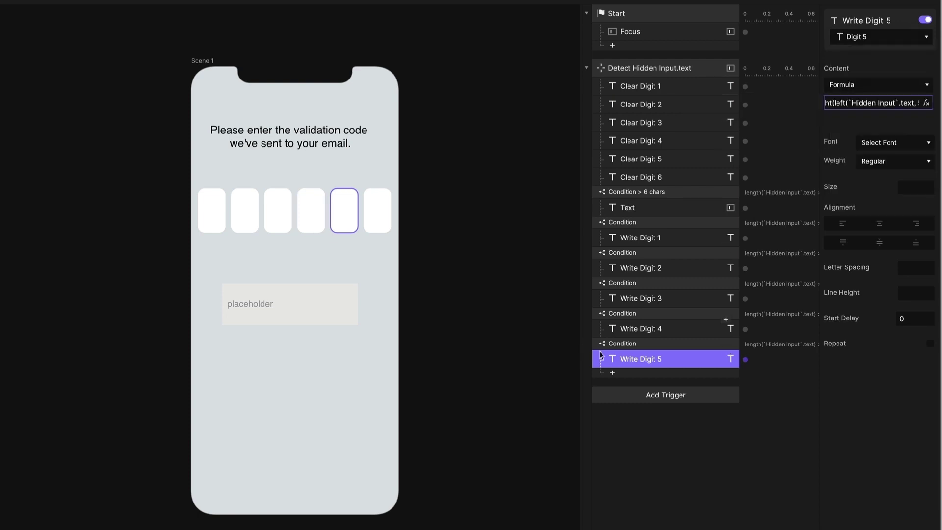
# - Set the condition above Write Digit 5 to comparison value 4
pyautogui.click(647, 343)
pyautogui.click(839, 172)
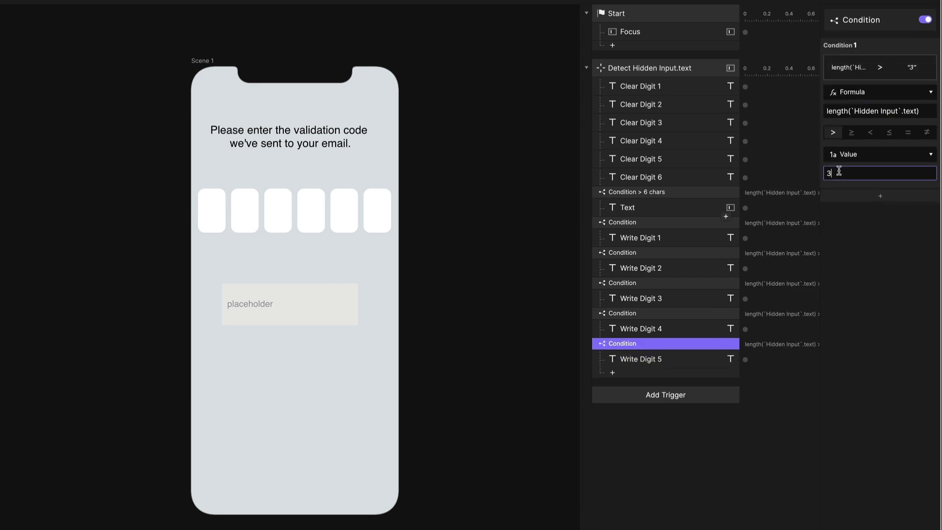
pyautogui.press('BackSpace')
pyautogui.write('4')
pyautogui.press('Return')
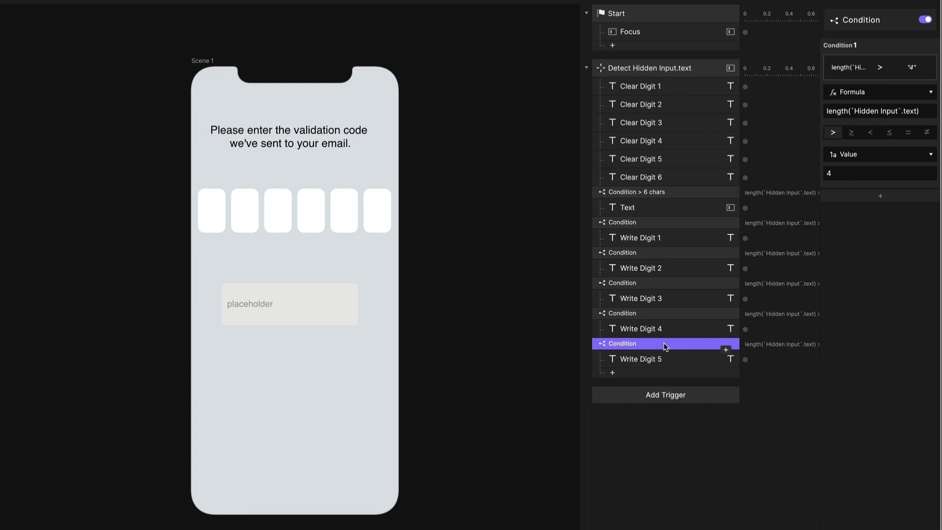
# - Duplicate the condition, set its value to 5, and rename the response Write Digit 6
pyautogui.hotkey('ctrl', 'd')
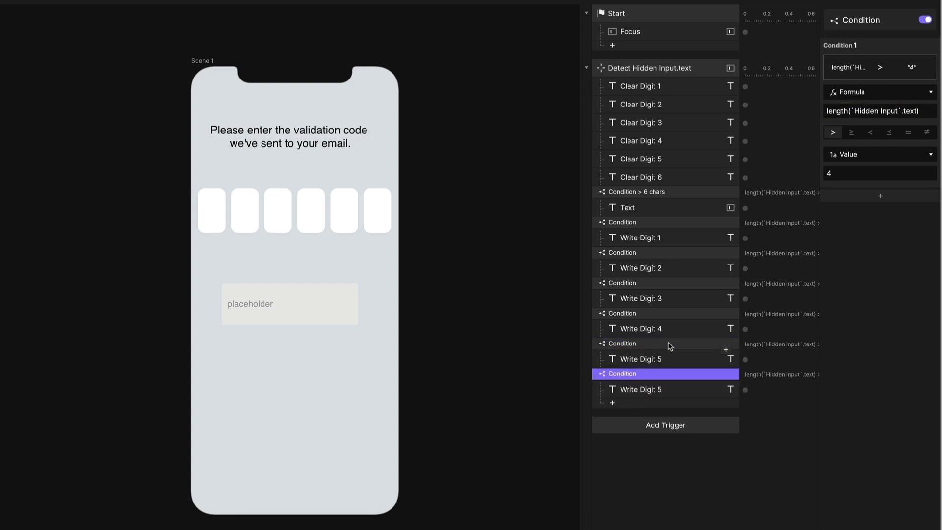
pyautogui.click(862, 171)
pyautogui.write('5')
pyautogui.press('Return')
pyautogui.doubleClick(658, 389)
pyautogui.click(673, 389)
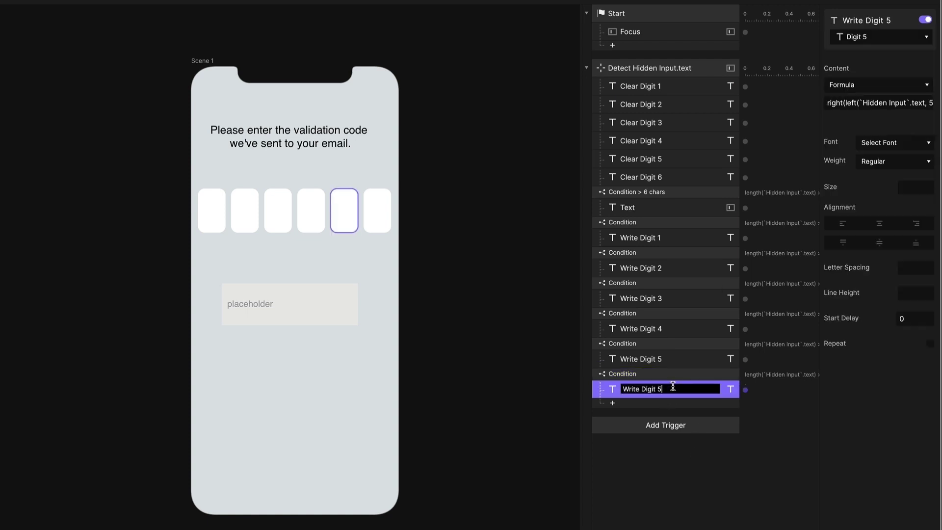
pyautogui.write('6')
pyautogui.press('Return')
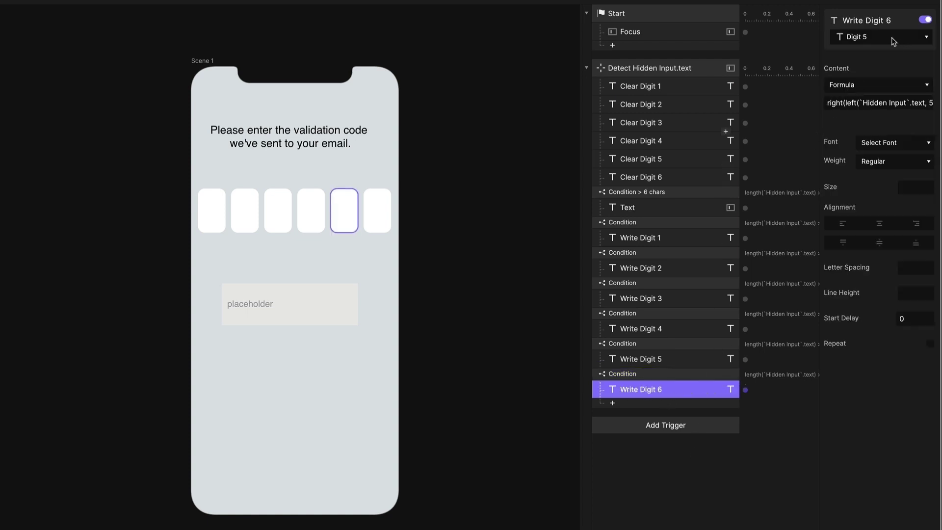
# - Target Digit 6 and change Write Digit 6's formula to character position 6
pyautogui.click(893, 41)
pyautogui.click(868, 92)
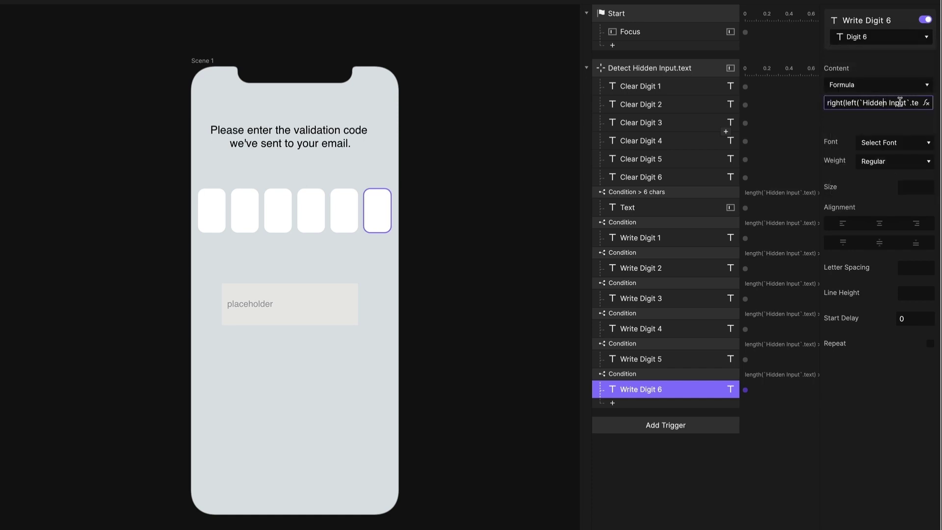
pyautogui.click(925, 104)
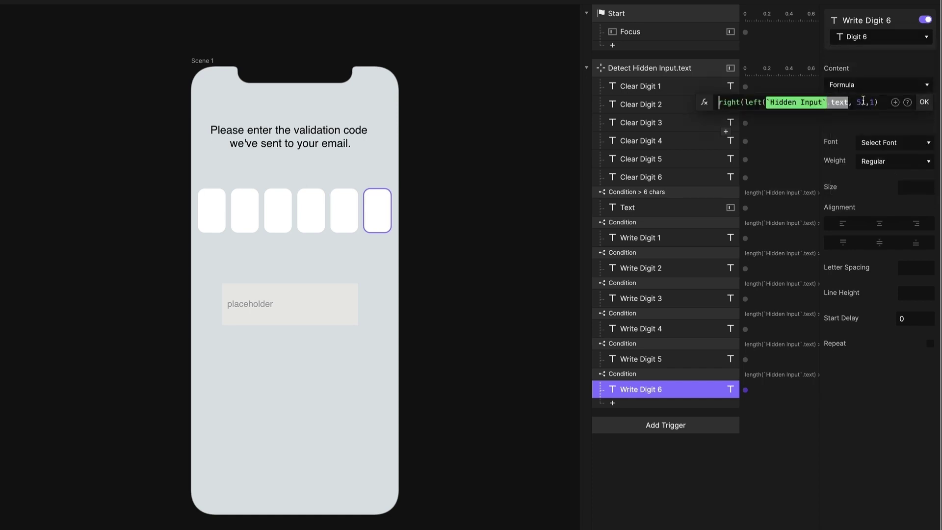
pyautogui.write('6')
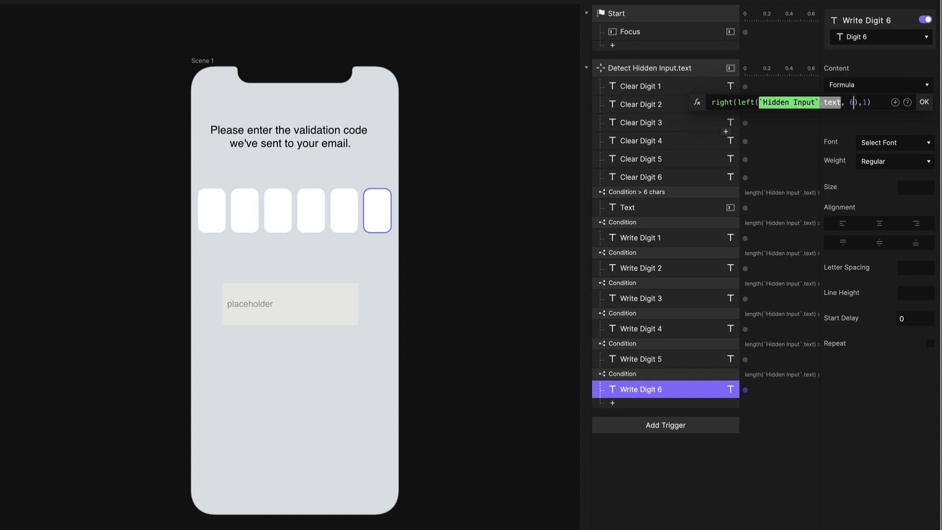
pyautogui.click(884, 438)
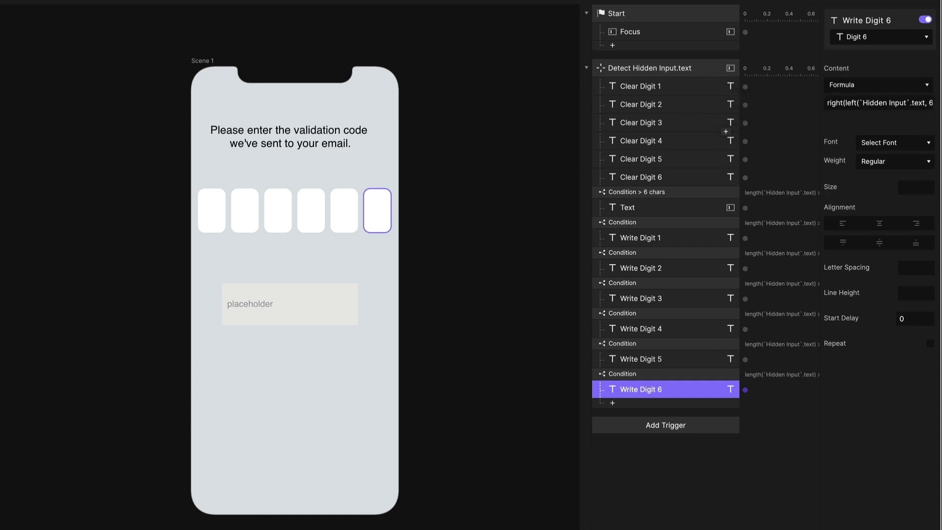
pyautogui.press('super+p')
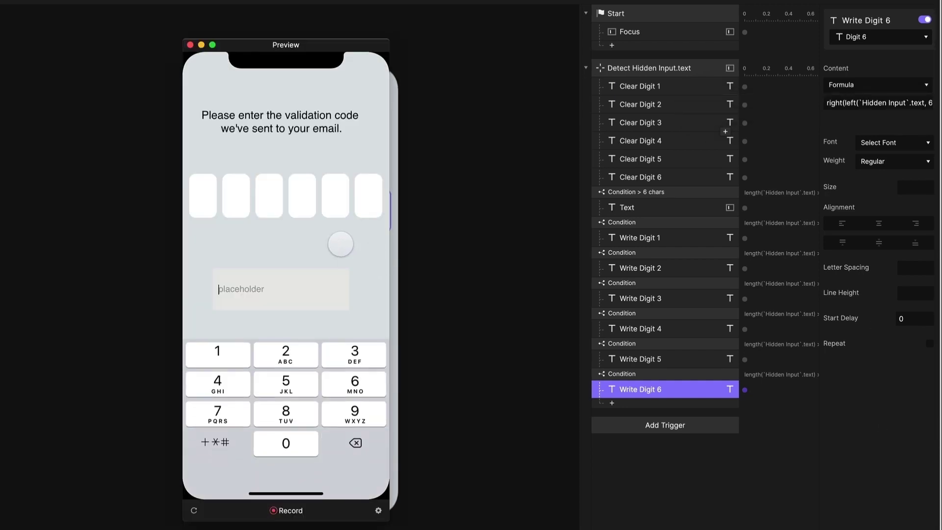
# - Test the preview with 123456, then 875326, deleting each, and finish with 123456
pyautogui.write('12345')
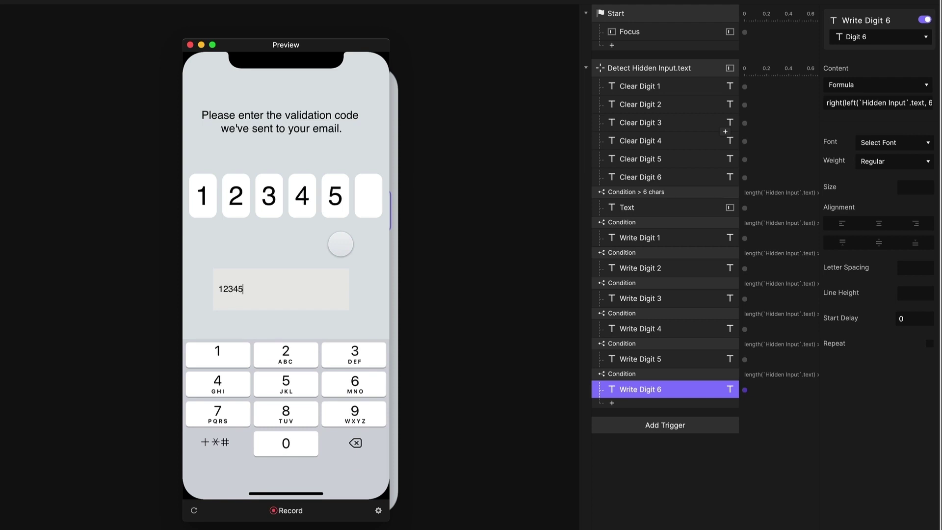
pyautogui.write('6')
pyautogui.press('BackSpace')
pyautogui.press('BackSpace')
pyautogui.press('BackSpace')
pyautogui.press('BackSpace')
pyautogui.press('BackSpace')
pyautogui.press('BackSpace')
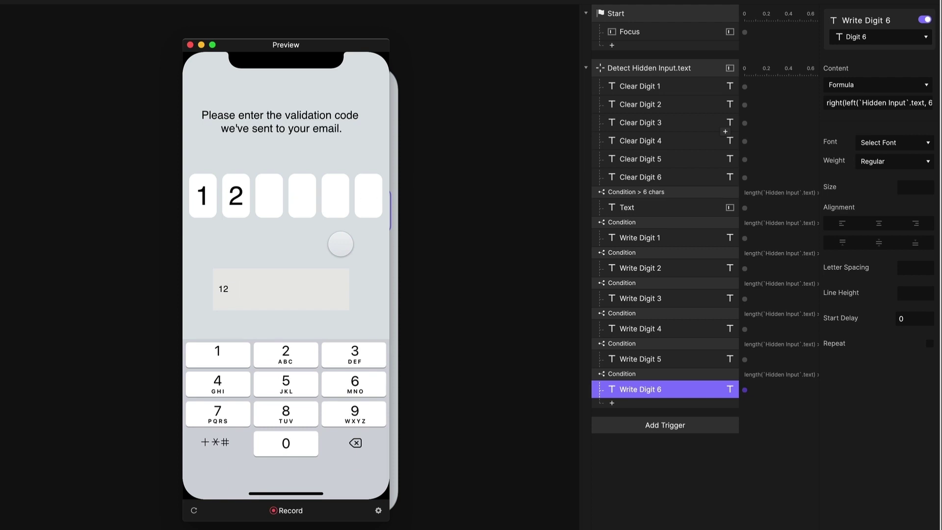
pyautogui.write('875')
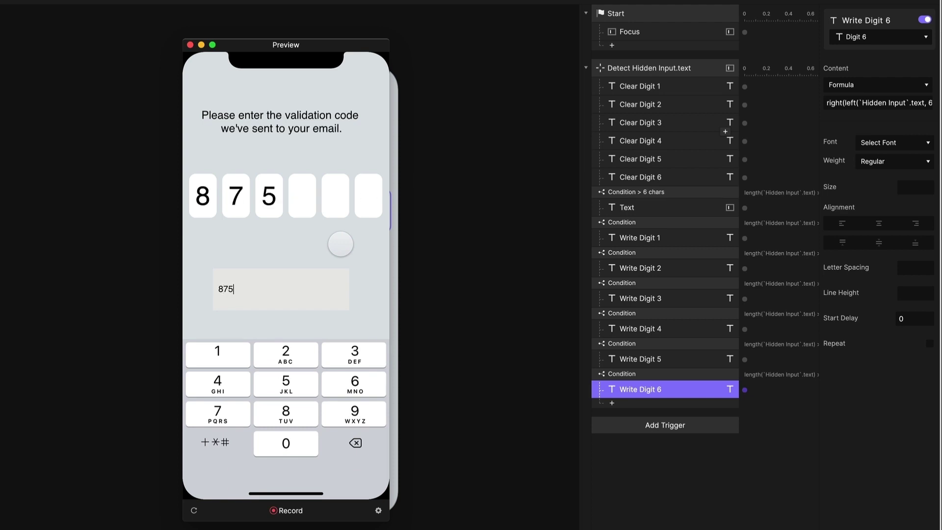
pyautogui.write('326')
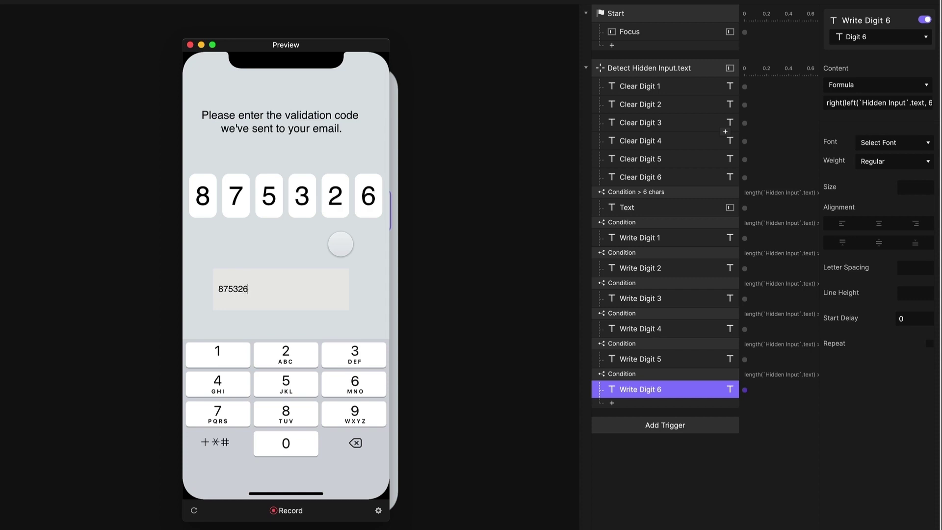
pyautogui.press('BackSpace')
pyautogui.press('BackSpace')
pyautogui.press('BackSpace')
pyautogui.press('BackSpace')
pyautogui.press('BackSpace')
pyautogui.press('BackSpace')
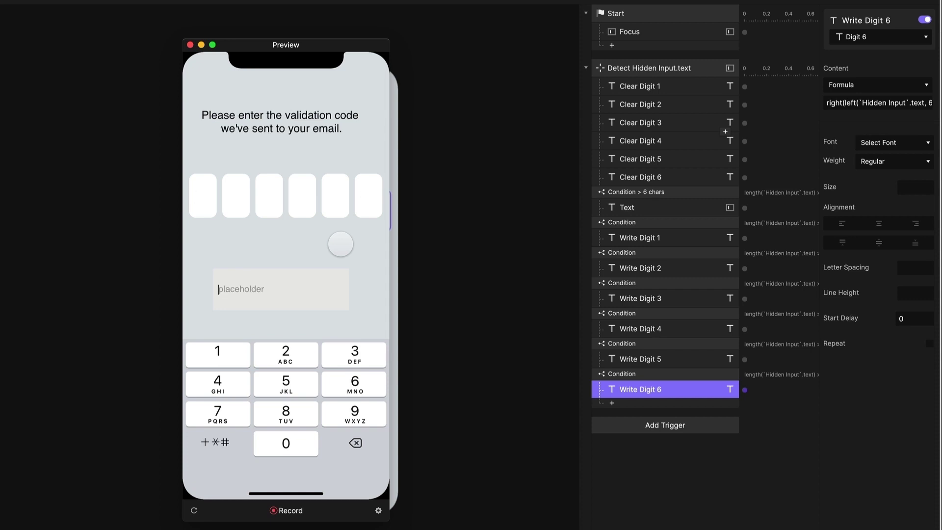
pyautogui.write('123456')
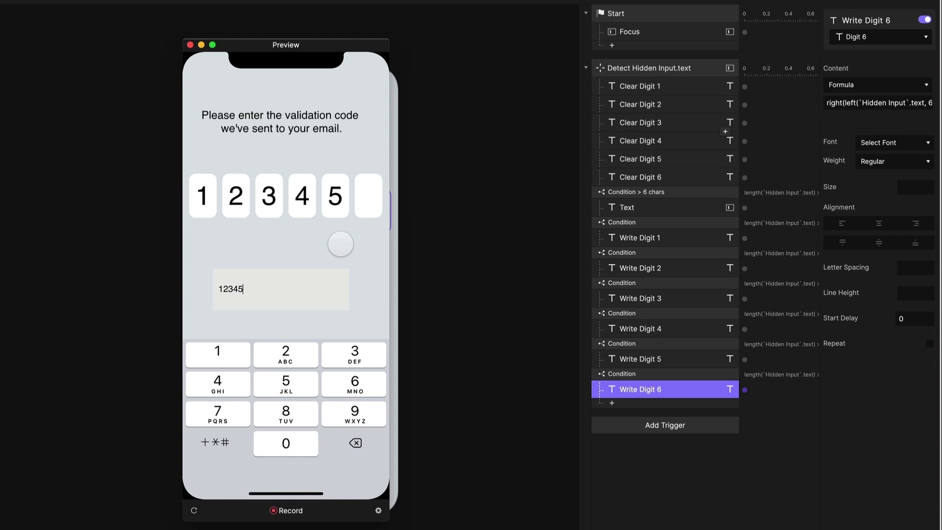
pyautogui.press('BackSpace')
pyautogui.press('BackSpace')
pyautogui.press('BackSpace')
pyautogui.press('BackSpace')
pyautogui.press('BackSpace')
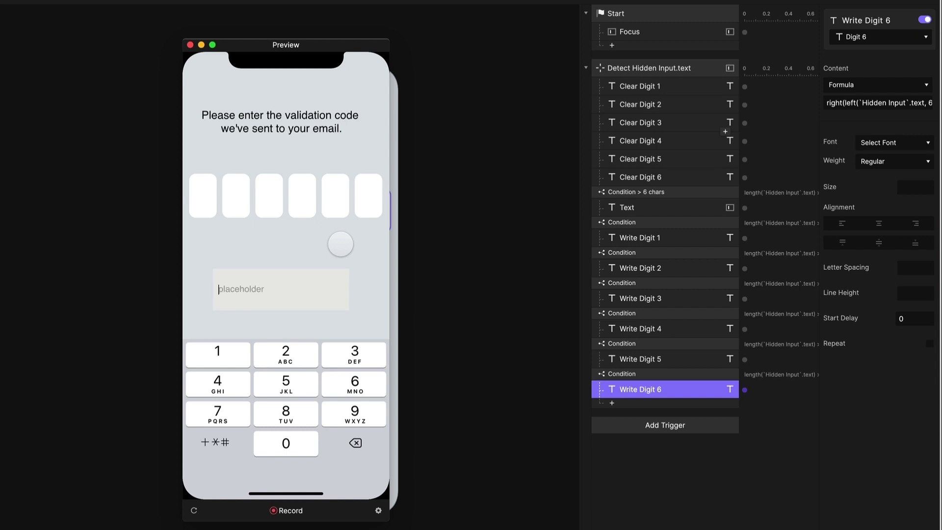
# - Dismiss the keypad, close the preview, and deselect the Write Digit 6 response
pyautogui.click(196, 54)
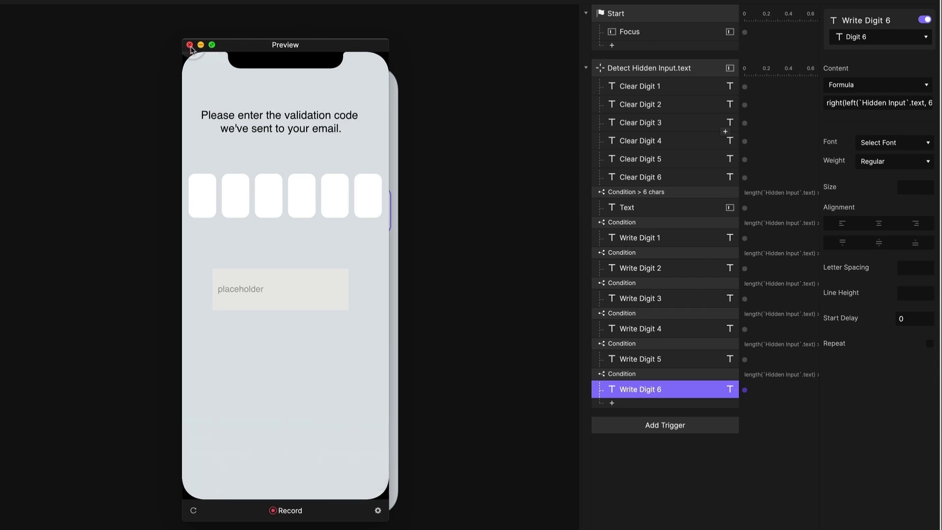
pyautogui.click(190, 45)
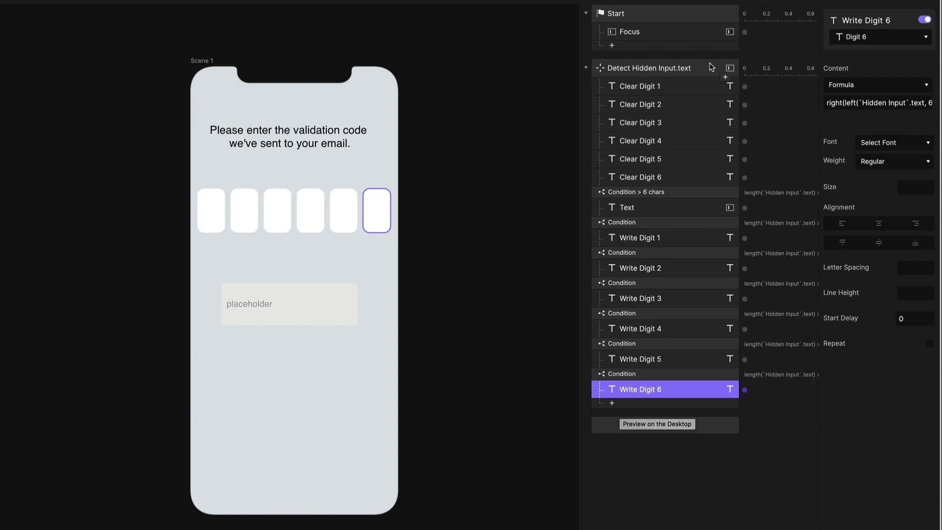
pyautogui.click(717, 500)
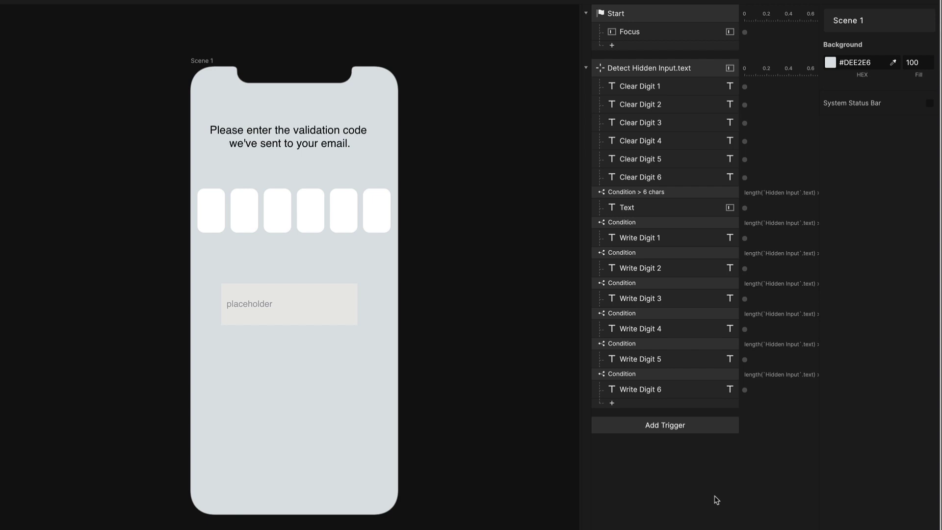
# - Add a Receive trigger listening for the VALIDATE message
pyautogui.click(693, 423)
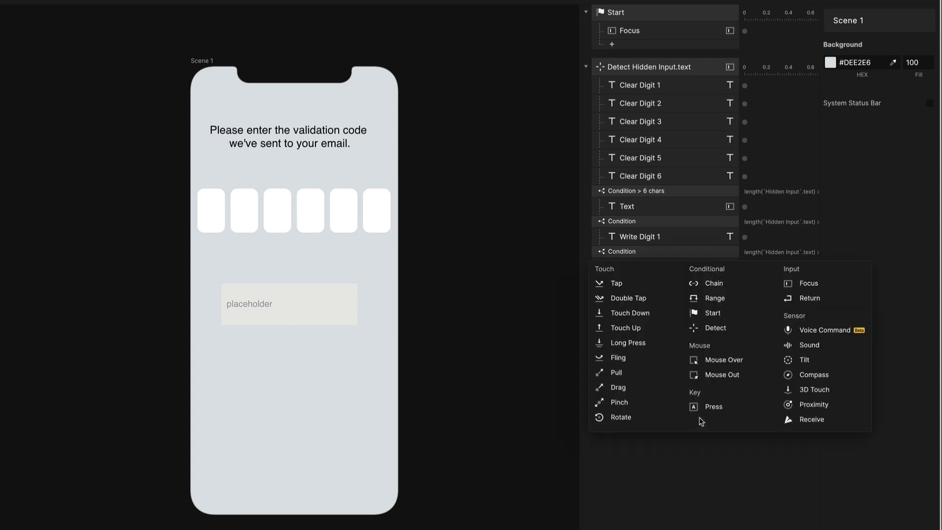
pyautogui.click(815, 420)
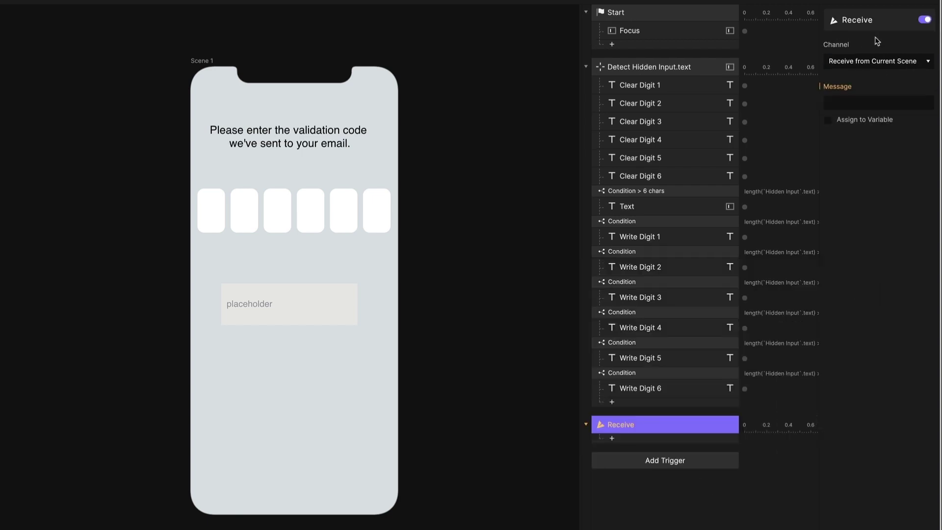
pyautogui.click(877, 102)
pyautogui.write('VALIDATE')
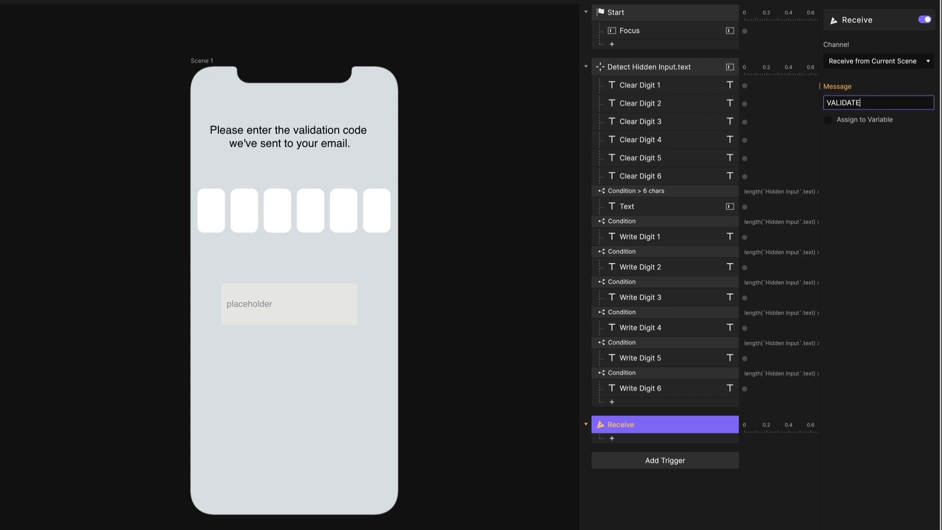
pyautogui.press('Return')
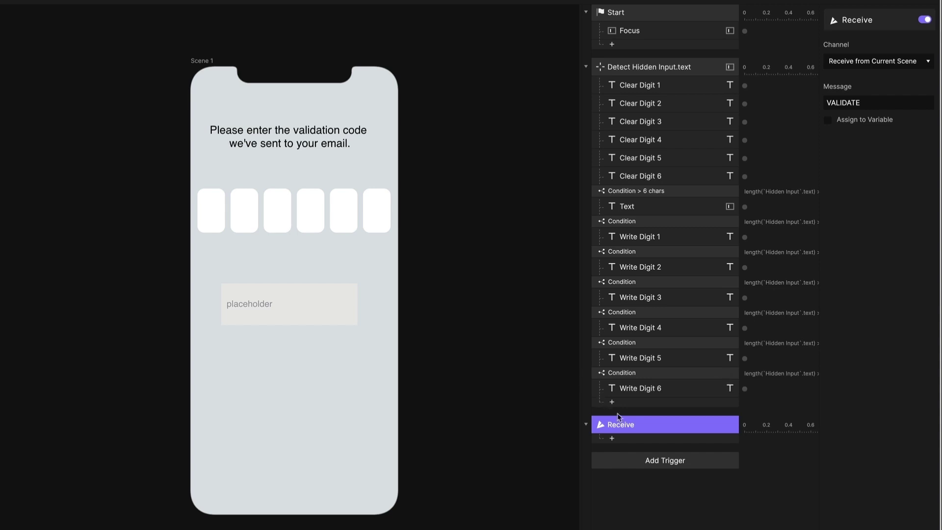
# - Rename the trigger to 'Receive VALIDATE' and reselect it
pyautogui.doubleClick(627, 426)
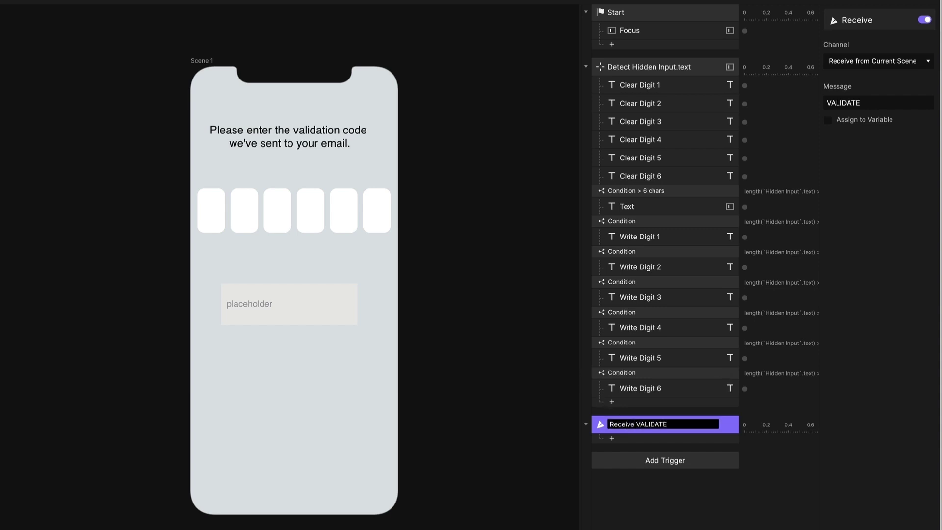
pyautogui.write('VALIDATE')
pyautogui.press('Return')
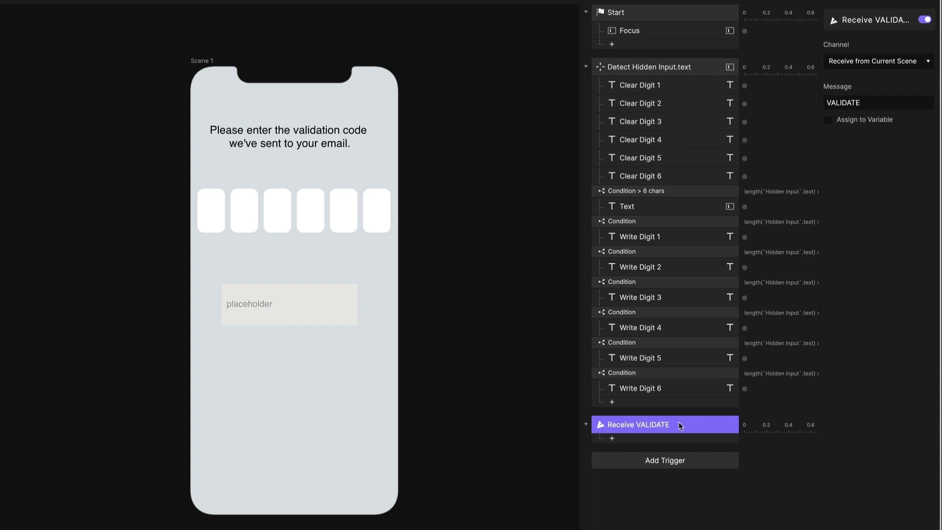
pyautogui.click(668, 373)
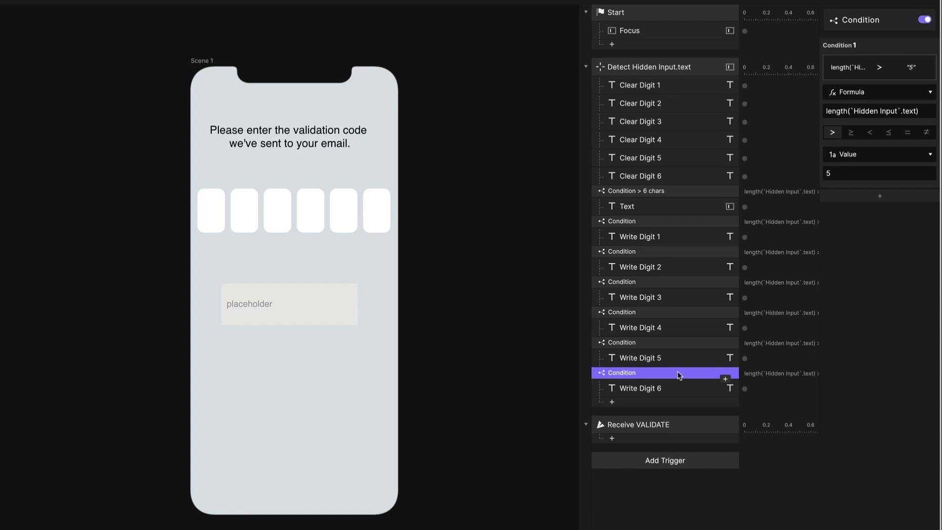
pyautogui.click(675, 425)
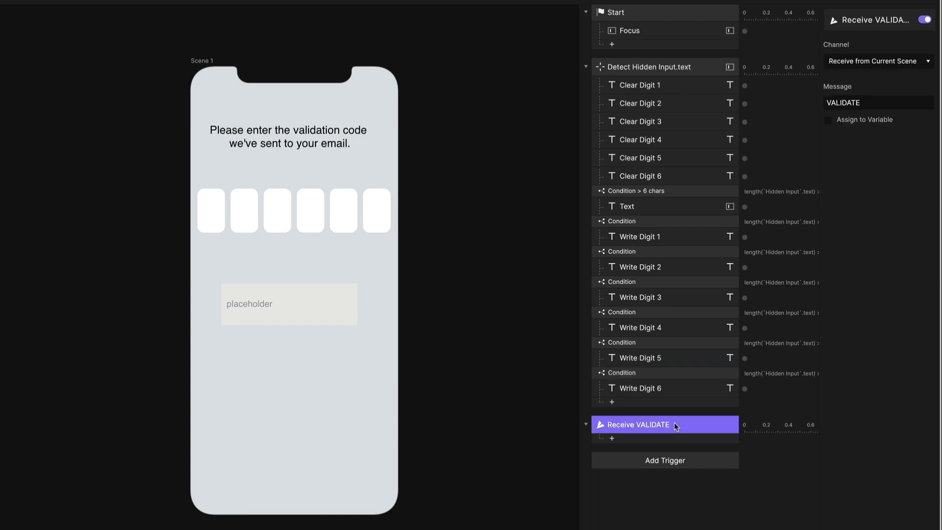
pyautogui.click(690, 66)
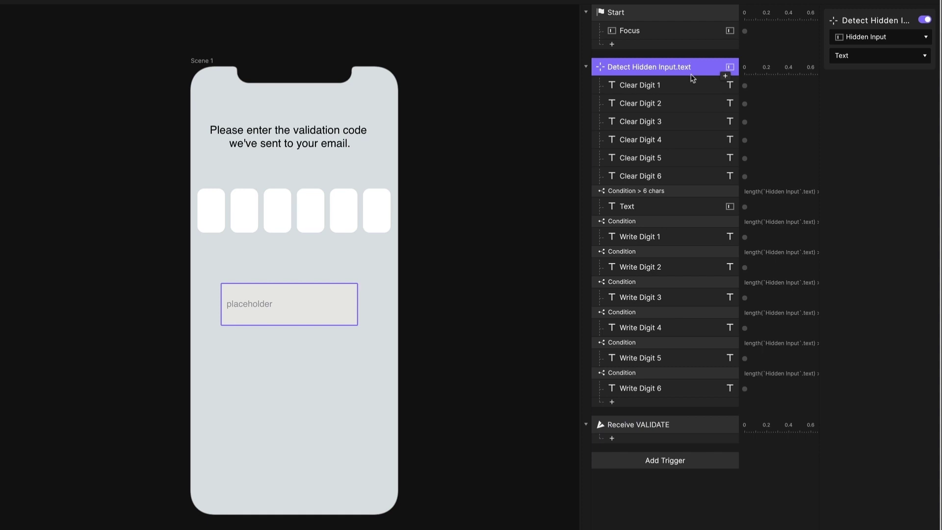
pyautogui.click(688, 423)
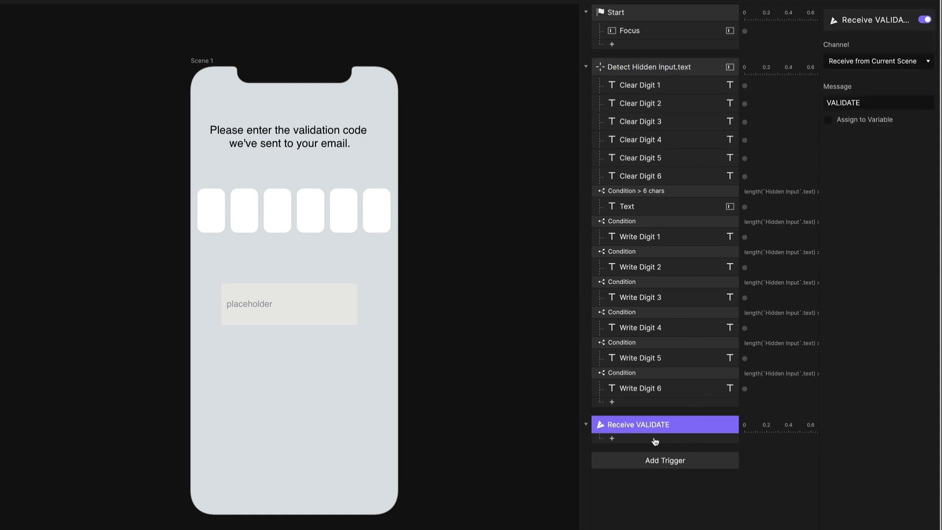
pyautogui.click(656, 440)
pyautogui.click(701, 433)
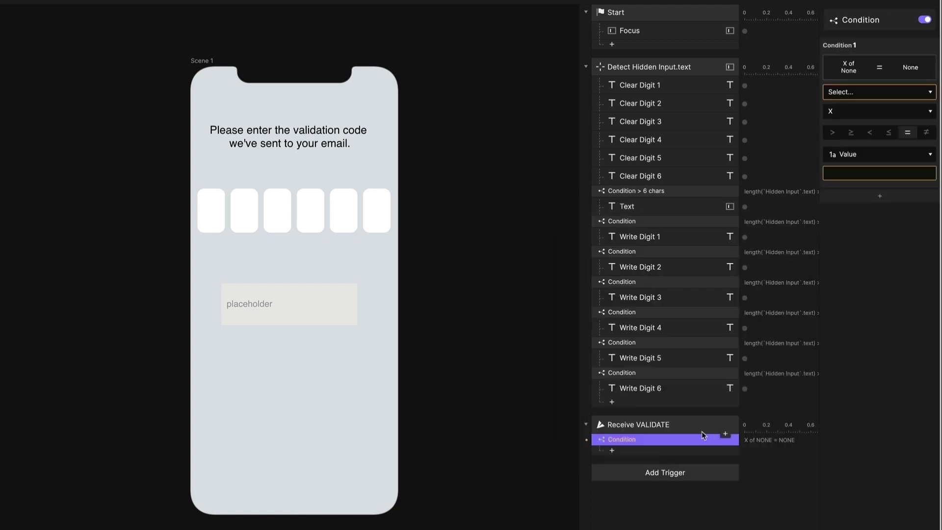
pyautogui.click(866, 92)
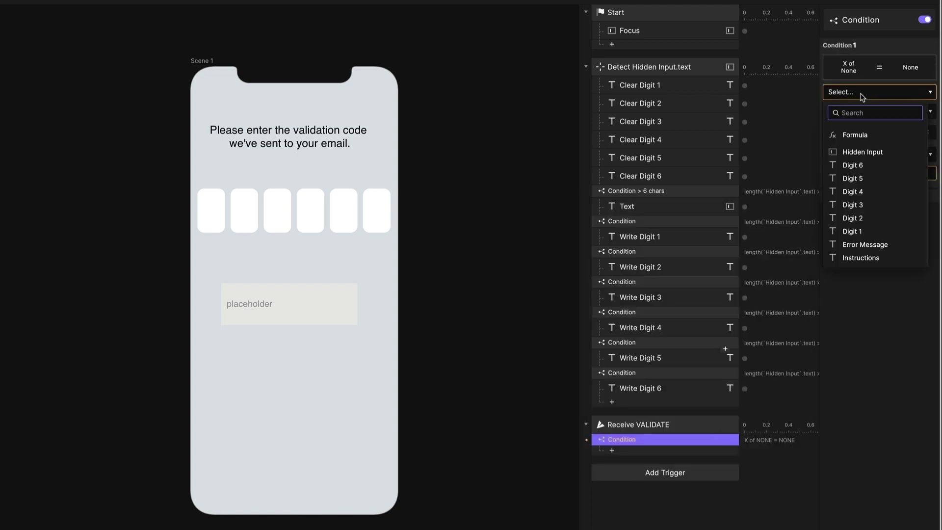
pyautogui.click(873, 152)
pyautogui.click(892, 110)
pyautogui.scroll(-5, 865, 277)
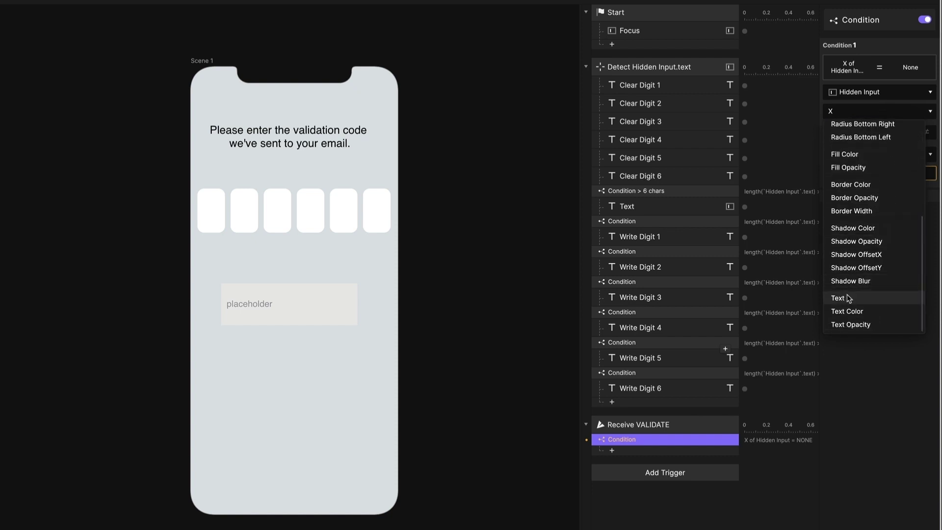
pyautogui.click(858, 297)
pyautogui.click(860, 170)
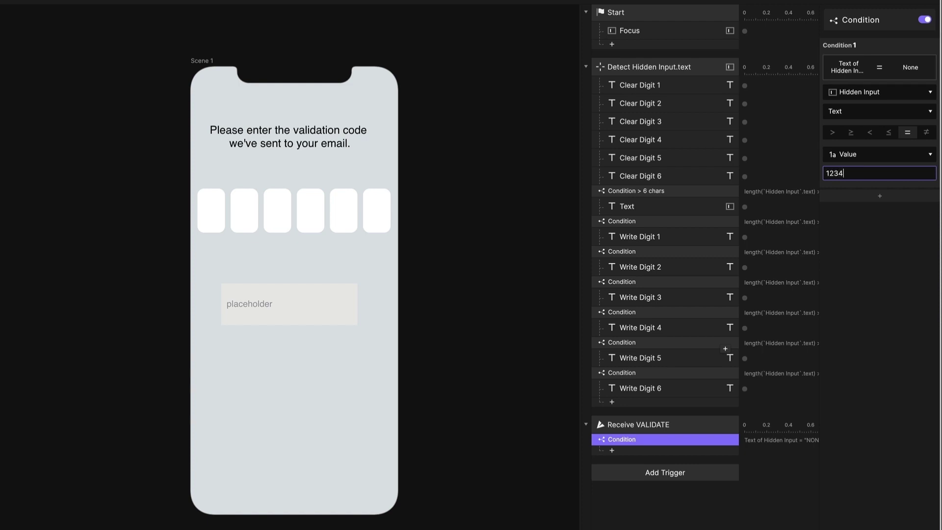
pyautogui.moveTo(911, 172); pyautogui.dragTo(791, 177)
pyautogui.click(718, 452)
# - Add a Jump to Scene 2 with a right-to-left Slide In transition
pyautogui.click(729, 231)
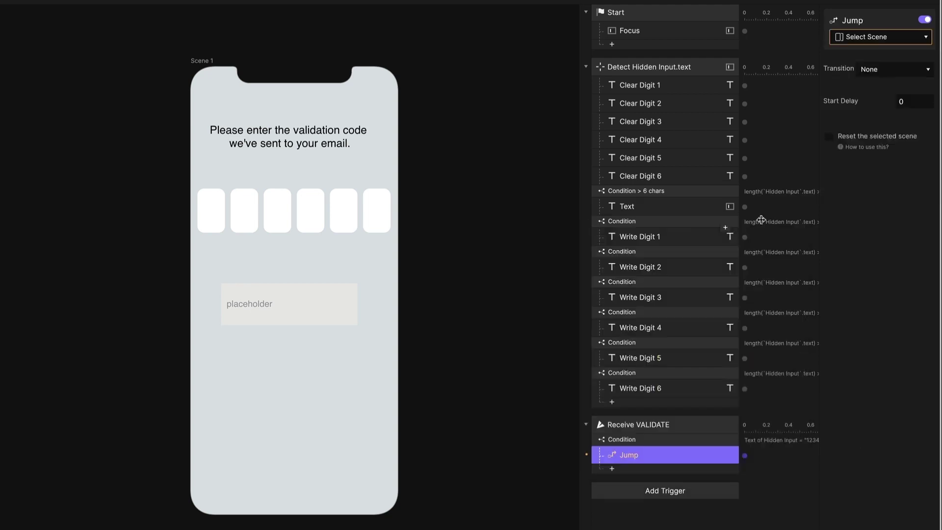
pyautogui.click(894, 37)
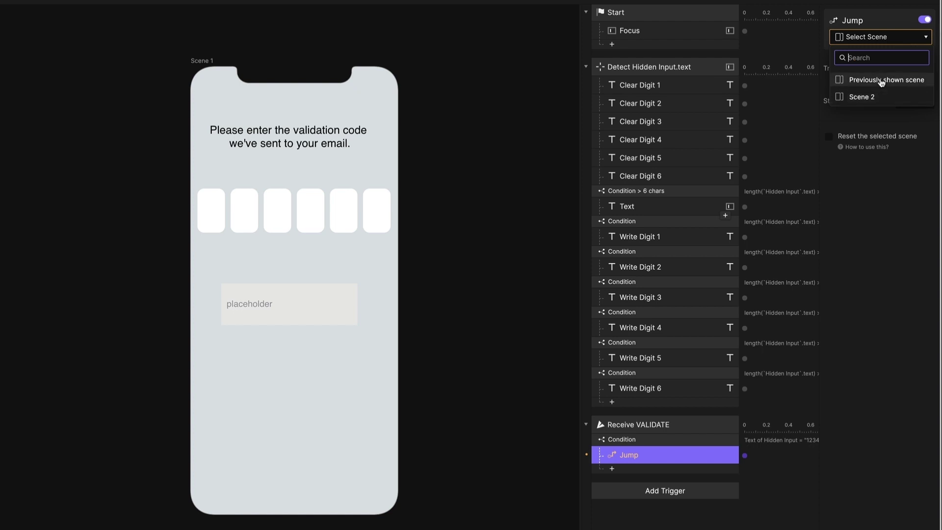
pyautogui.click(874, 96)
pyautogui.click(885, 69)
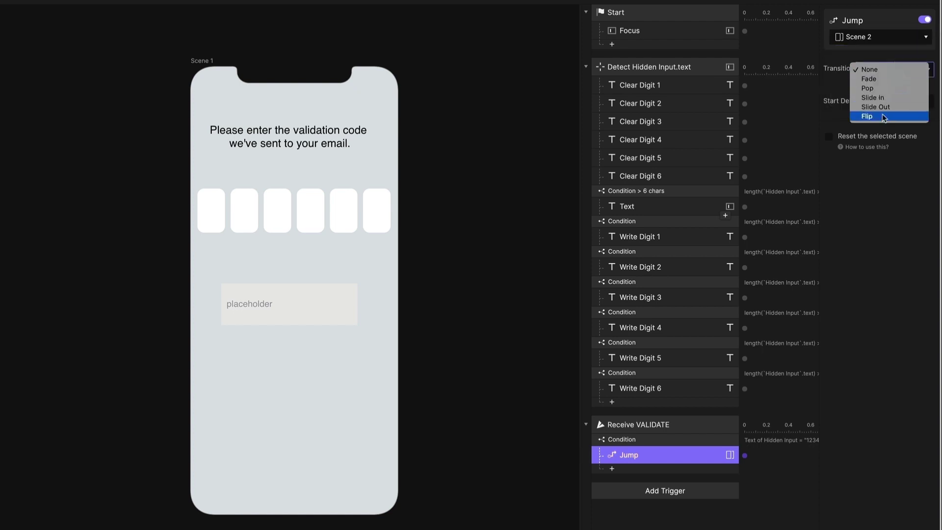
pyautogui.press('Escape')
pyautogui.press('Down')
pyautogui.press('Down')
pyautogui.press('Down')
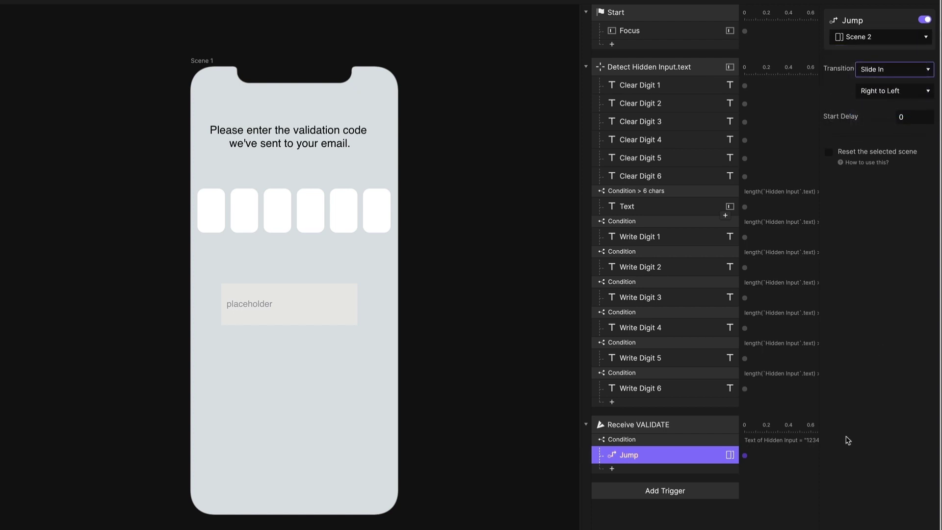
pyautogui.click(641, 469)
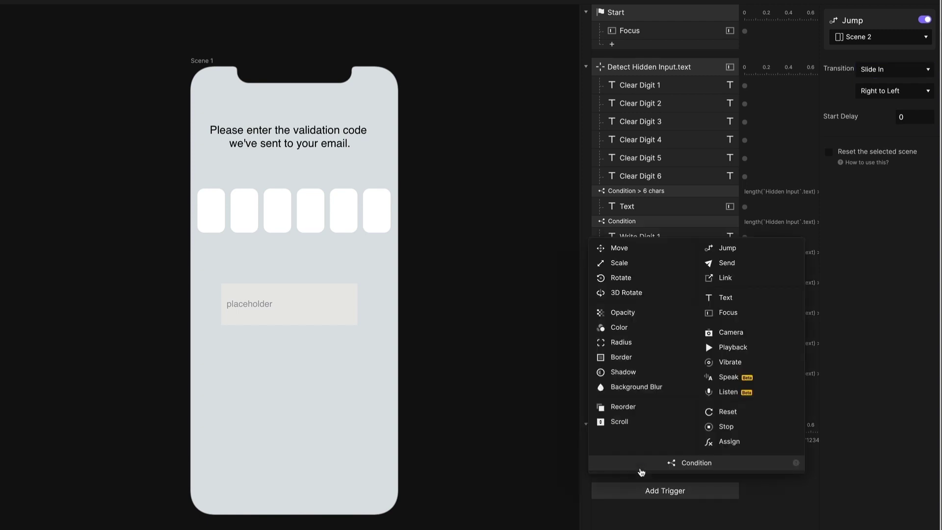
# - Add a second condition: Hidden Input text not equal to 123456
pyautogui.click(709, 463)
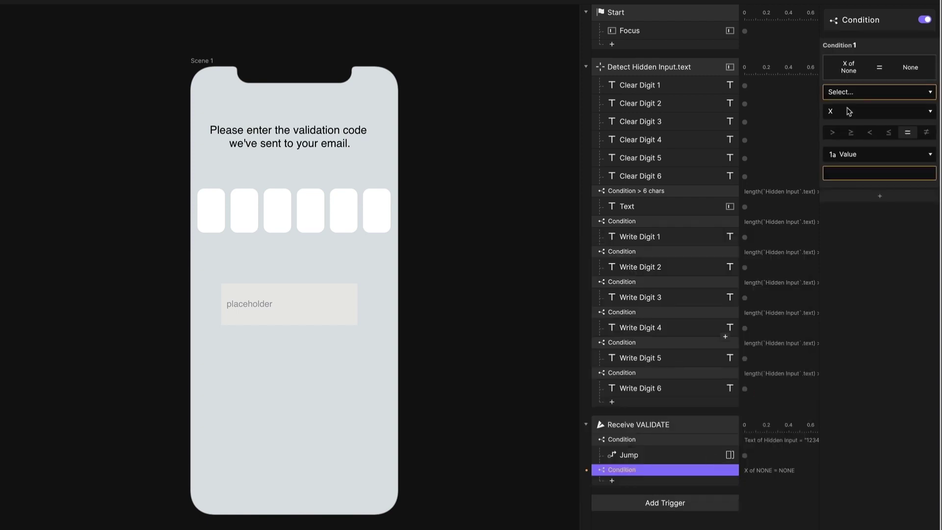
pyautogui.click(856, 93)
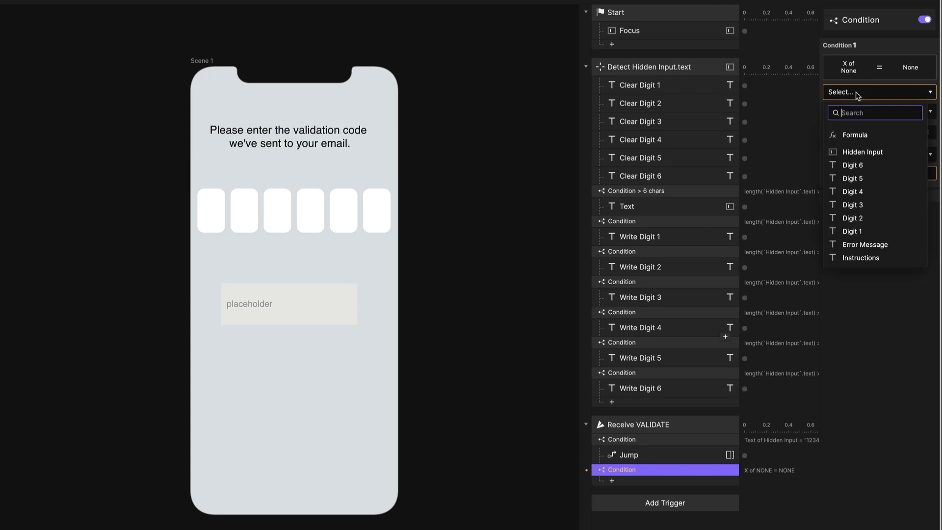
pyautogui.click(862, 152)
pyautogui.click(885, 118)
pyautogui.scroll(-5, 863, 206)
pyautogui.click(839, 300)
pyautogui.click(926, 132)
pyautogui.click(860, 171)
pyautogui.write('123456')
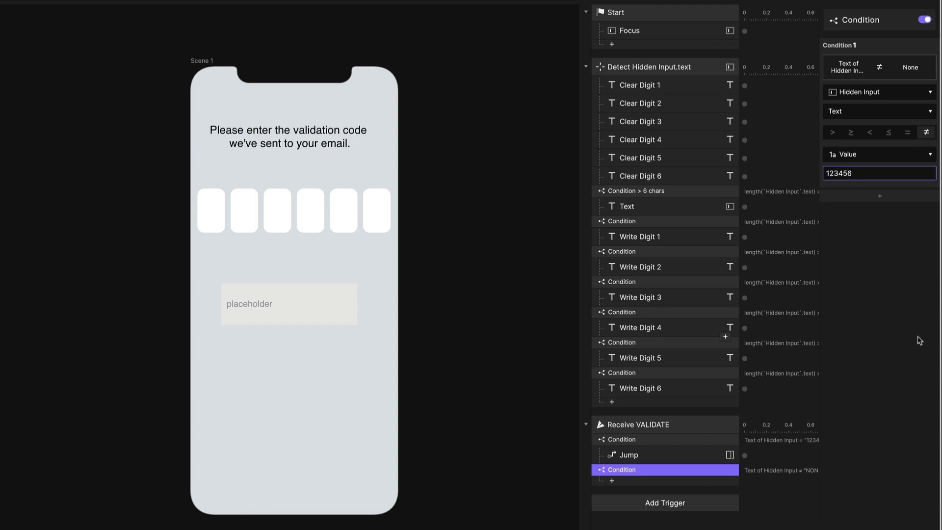
pyautogui.click(919, 340)
# - Make that condition raise Error Message opacity to 100, then open the desktop preview
pyautogui.click(701, 481)
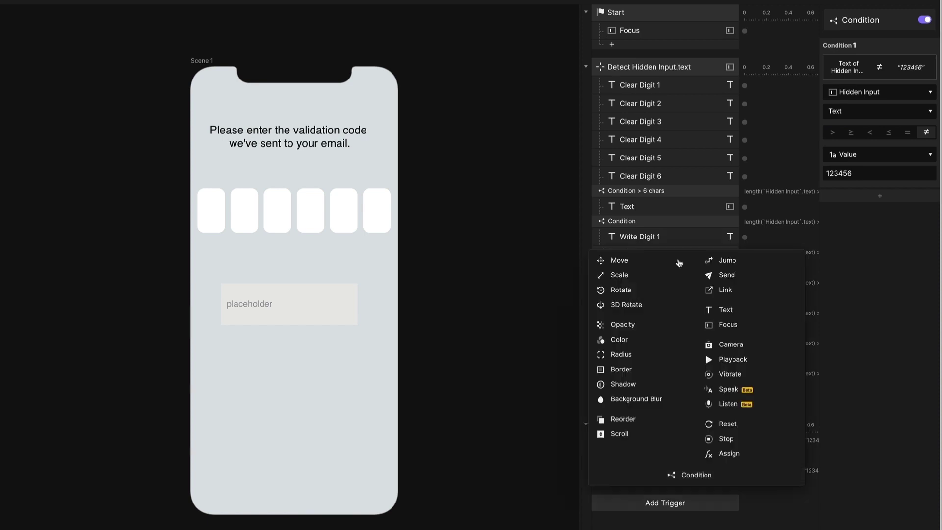
pyautogui.click(632, 326)
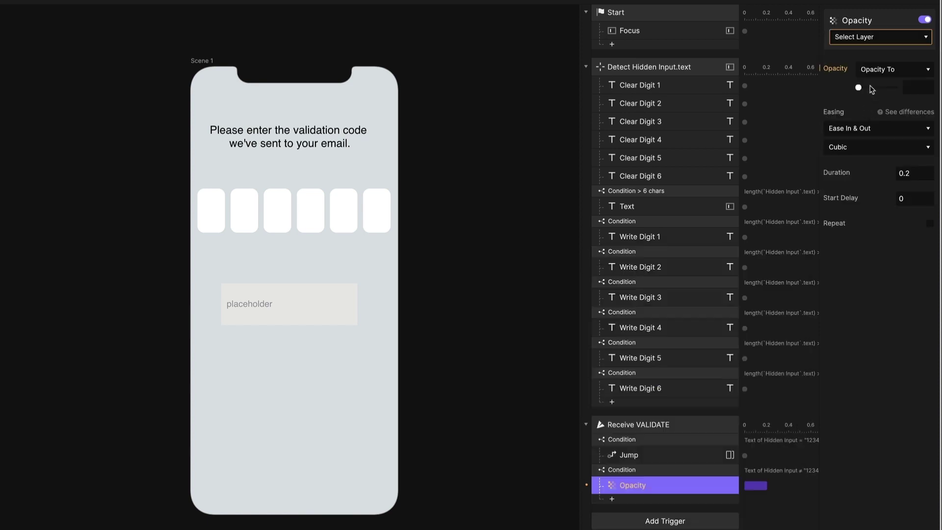
pyautogui.click(878, 37)
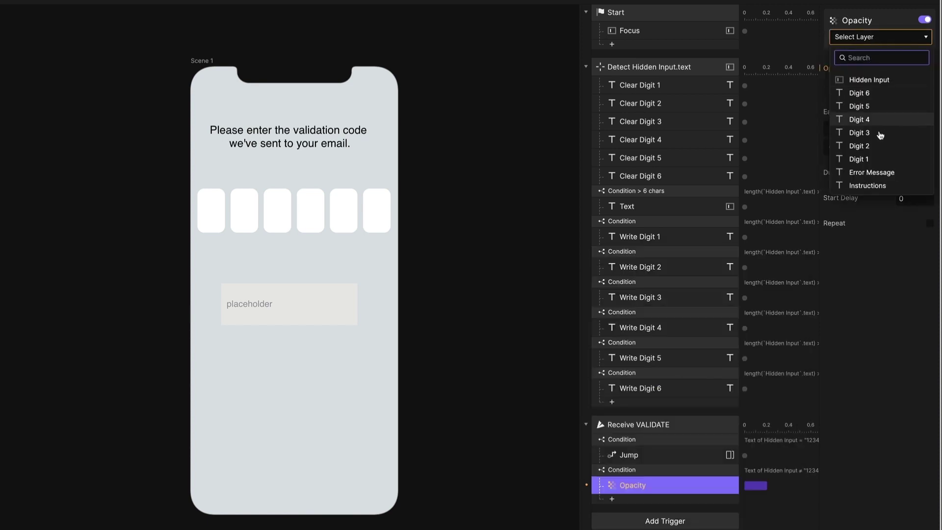
pyautogui.click(880, 172)
pyautogui.moveTo(859, 88); pyautogui.dragTo(921, 91)
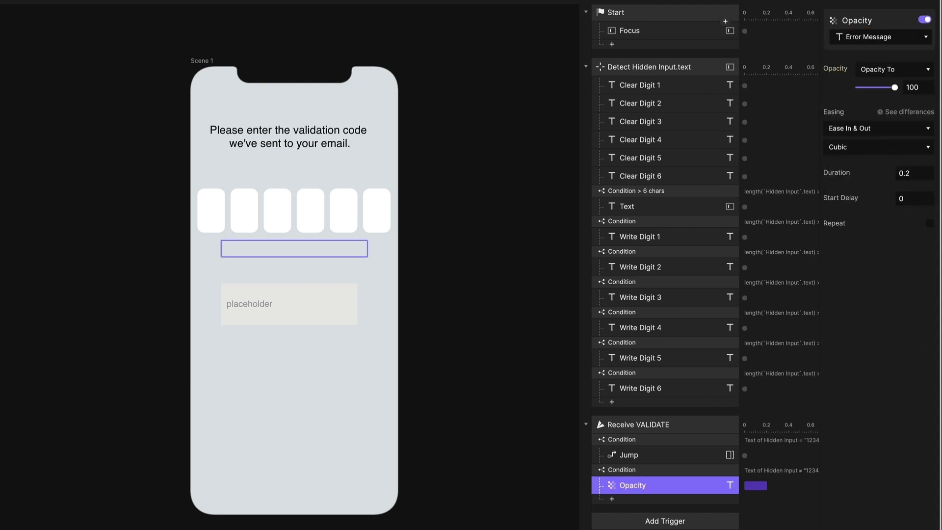
pyautogui.press('super+p')
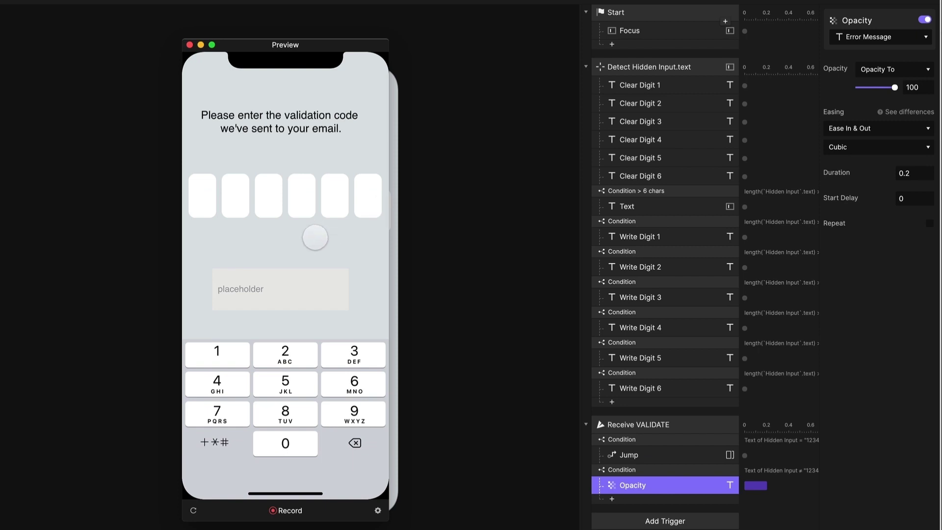
# - Enter 123456 in the preview, close it, and reselect Receive VALIDATE
pyautogui.write('123456')
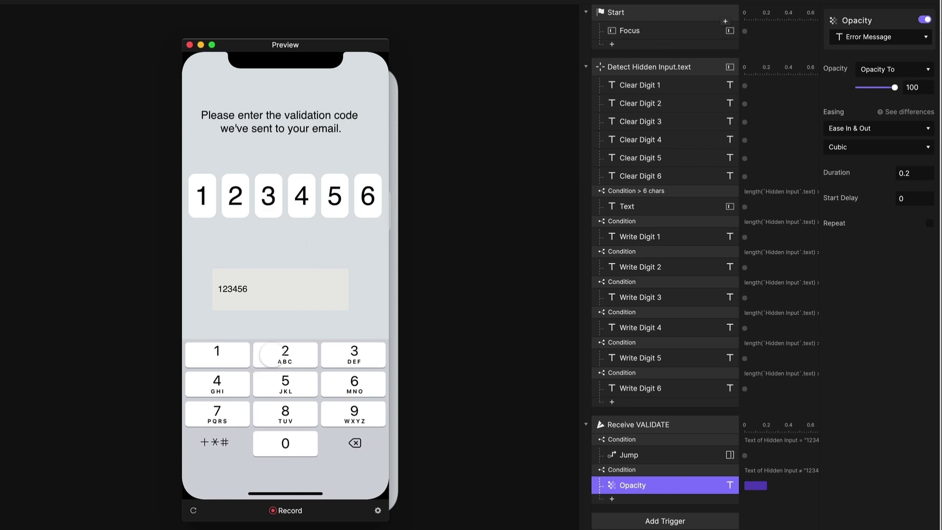
pyautogui.click(190, 45)
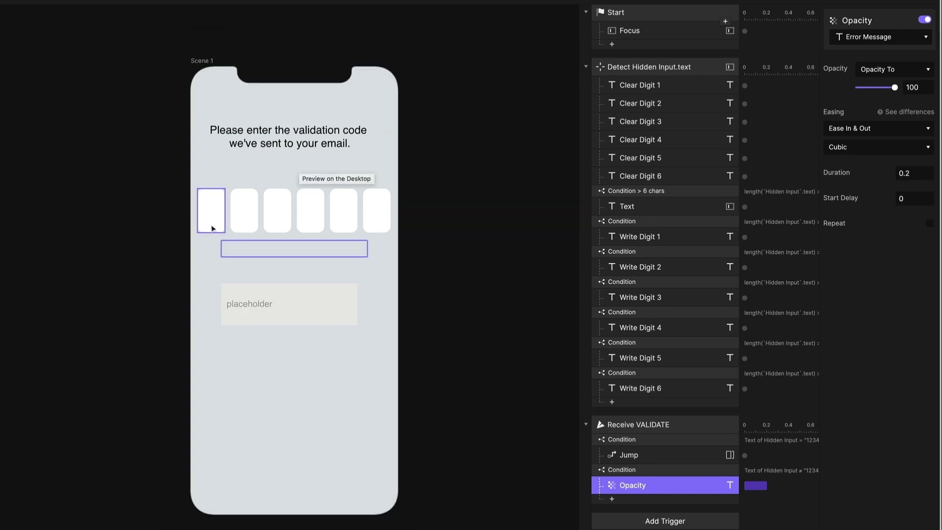
pyautogui.click(683, 424)
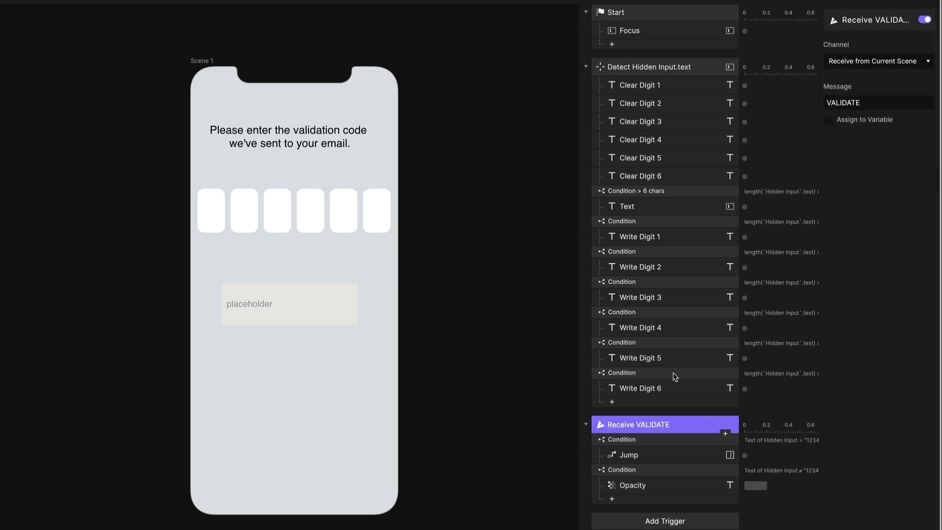
# - Add a Send response sending VALIDATE after Write Digit 6
pyautogui.click(674, 390)
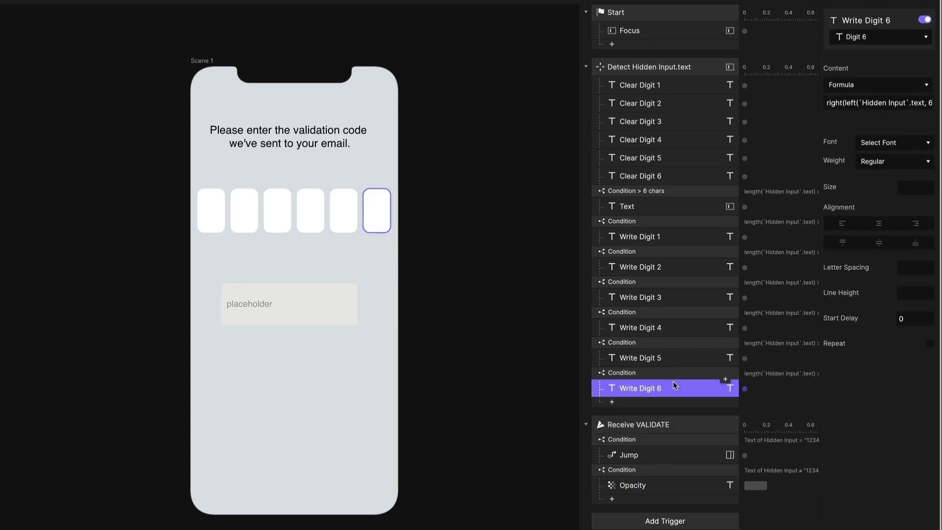
pyautogui.click(631, 404)
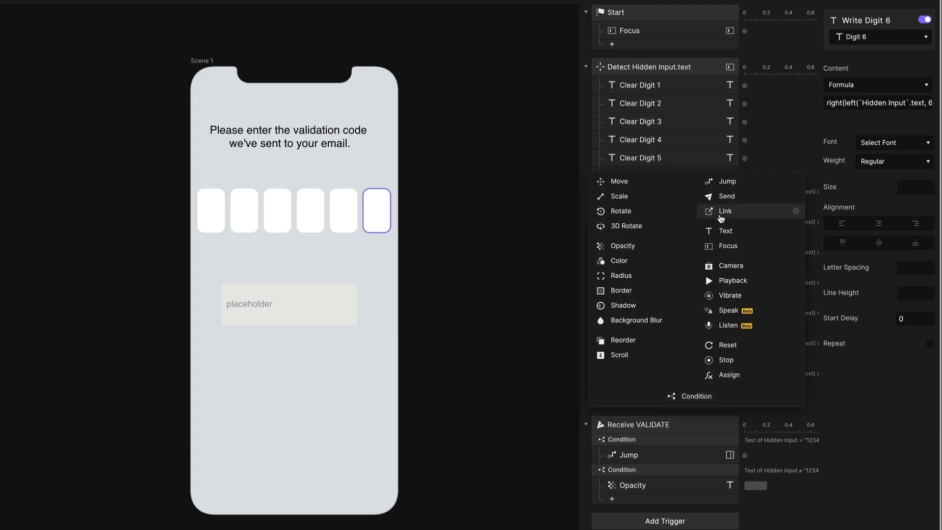
pyautogui.click(727, 198)
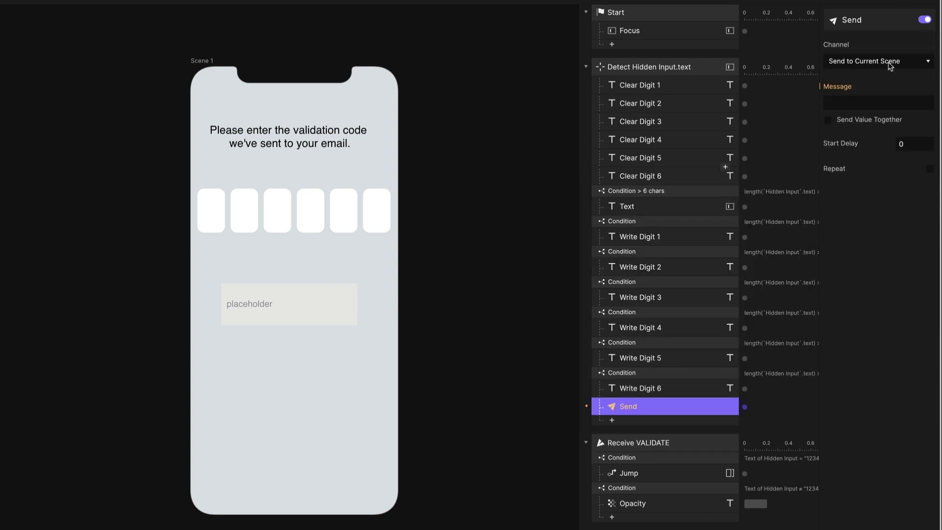
pyautogui.click(869, 107)
pyautogui.click(857, 120)
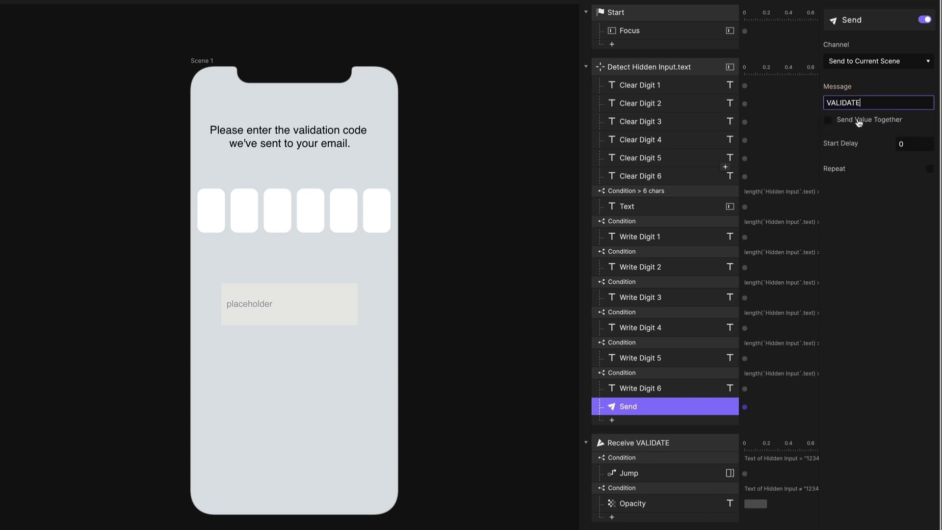
# - Rename it 'Send VALIDATE' and test code 123456 in the desktop preview
pyautogui.doubleClick(726, 398)
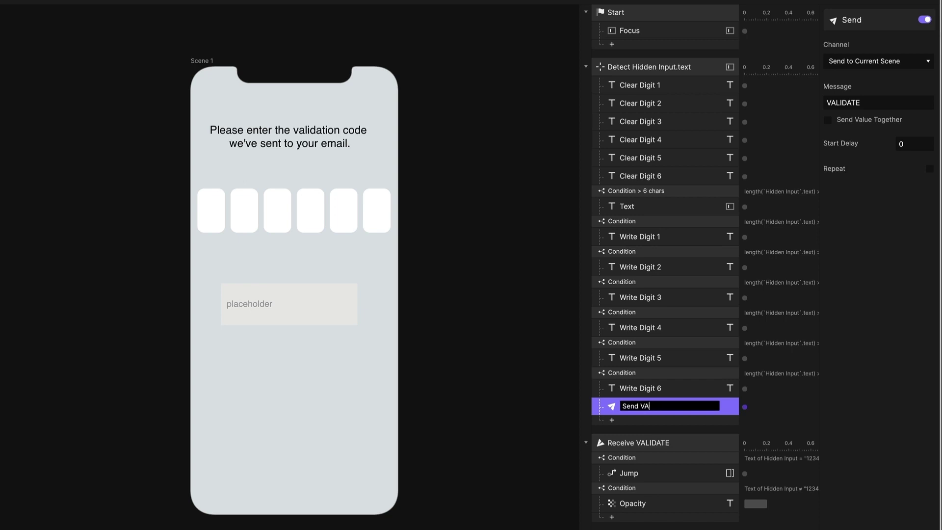
pyautogui.write('VALIDATE')
pyautogui.press('Return')
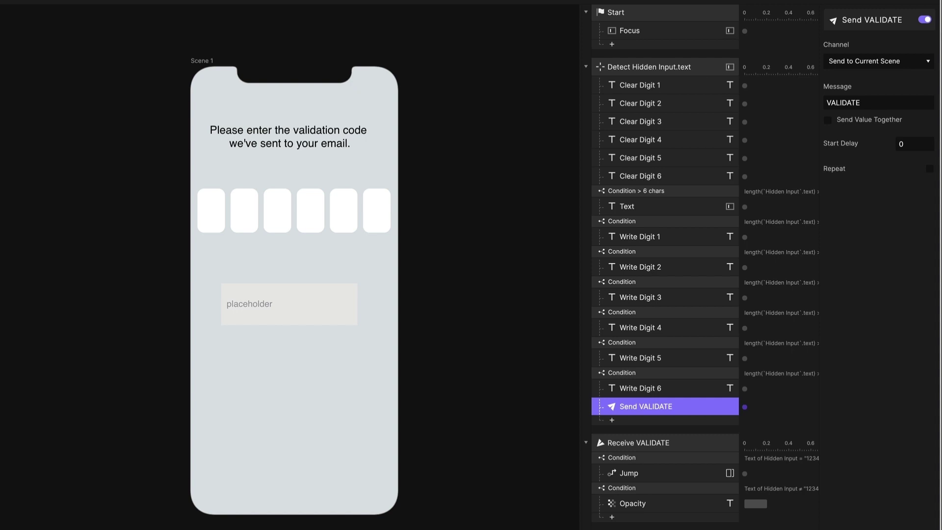
pyautogui.press('super+p')
pyautogui.write('123456')
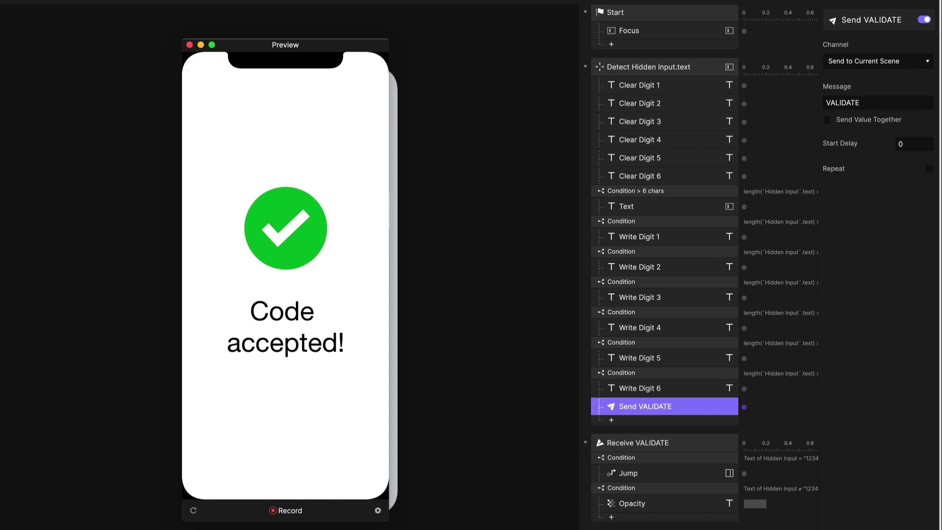
# - Restart the preview, enter the wrong code 123457, then close the preview
pyautogui.click(193, 511)
pyautogui.write('123457')
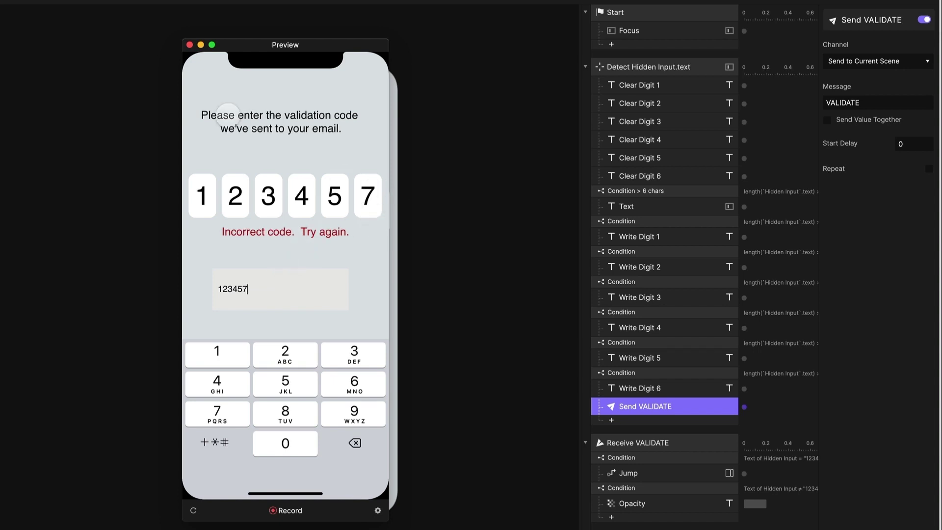
pyautogui.click(190, 45)
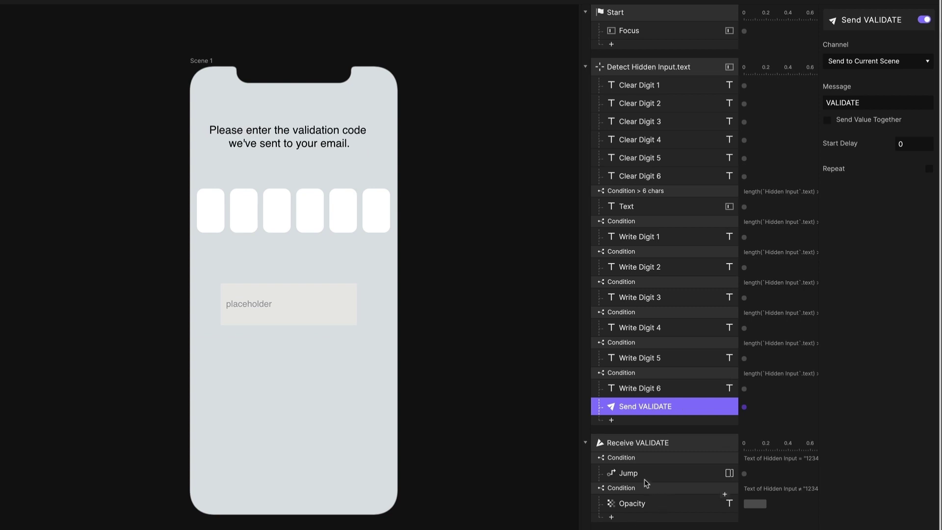
# - Rename the conditions 'Condition correct code' and 'Condition incorrect code'
pyautogui.doubleClick(631, 459)
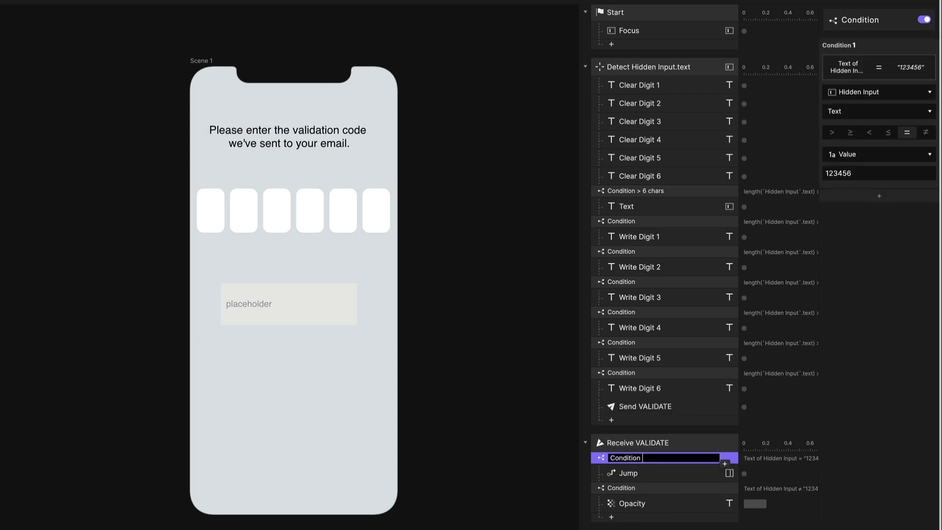
pyautogui.write('correct code')
pyautogui.press('Return')
pyautogui.click(633, 489)
pyautogui.doubleClick(634, 490)
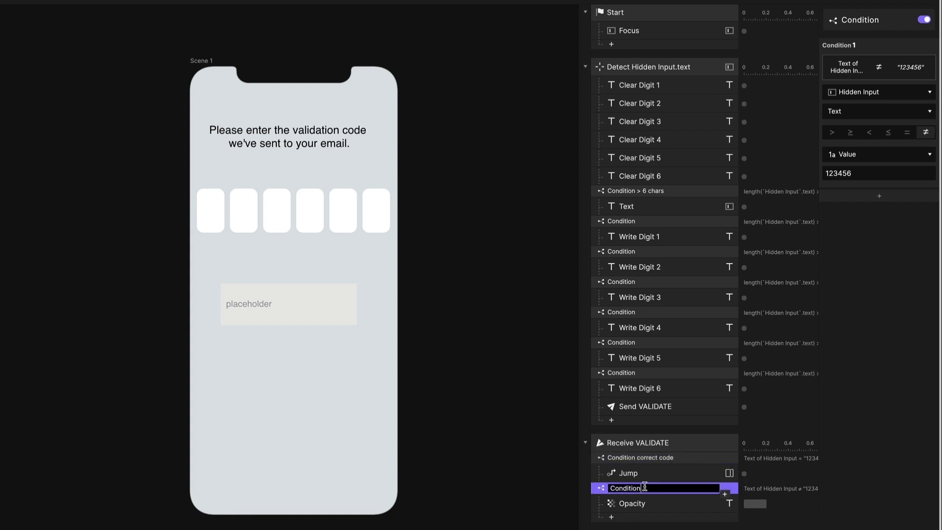
pyautogui.write('incorrect code')
pyautogui.press('Return')
pyautogui.scroll(-3, 656, 427)
# - Add a Text response setting Hidden Input content to the formula "", then preview with 123456
pyautogui.click(658, 426)
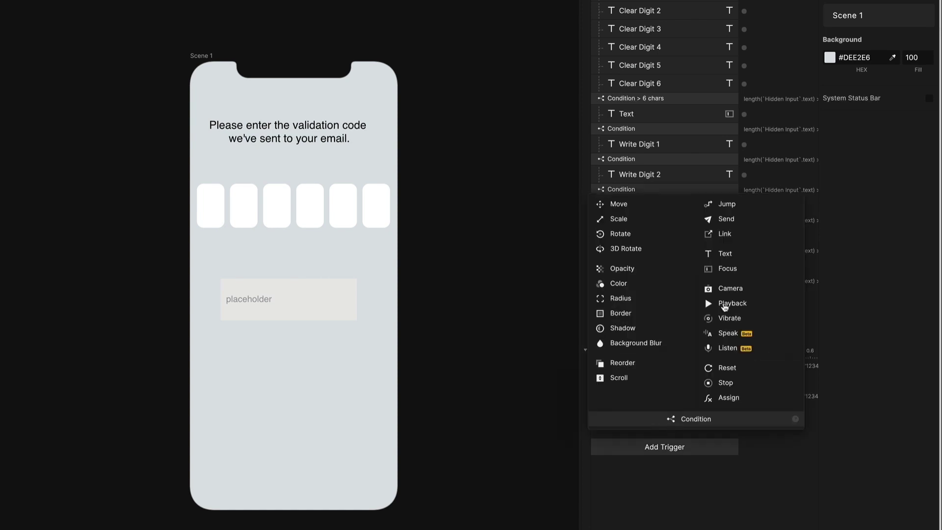
pyautogui.click(726, 254)
pyautogui.click(880, 36)
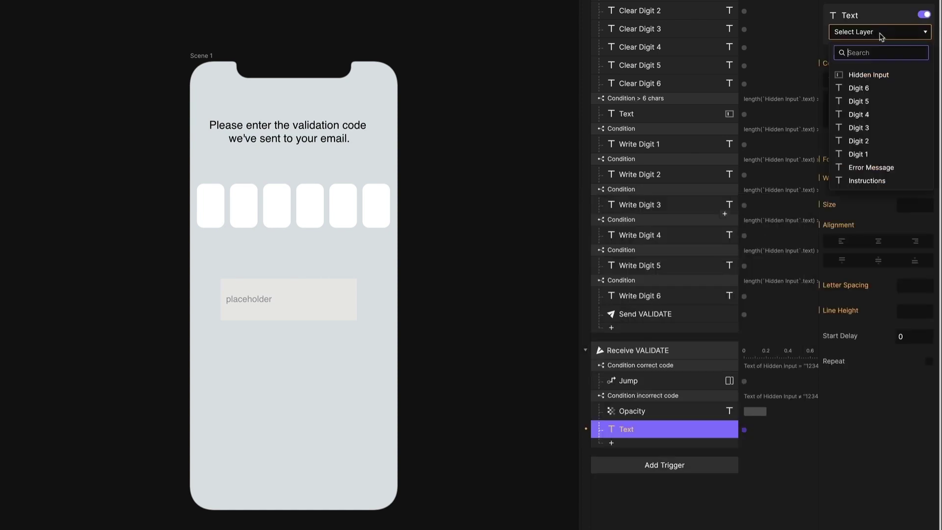
pyautogui.click(881, 75)
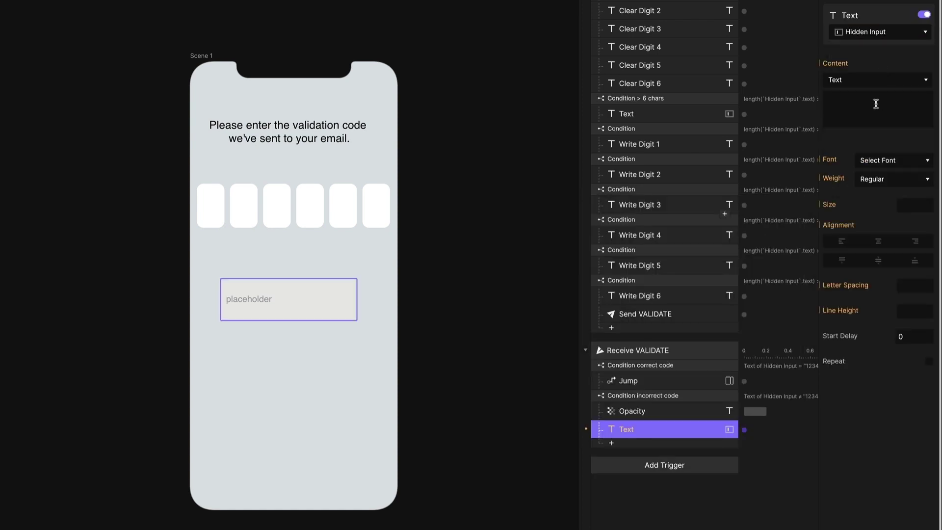
pyautogui.click(896, 85)
pyautogui.click(886, 88)
pyautogui.click(858, 96)
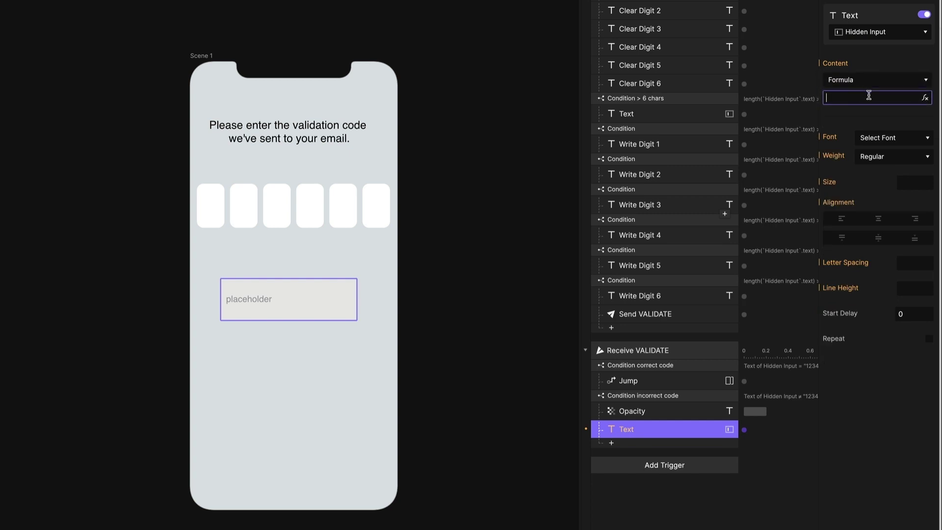
pyautogui.click(925, 97)
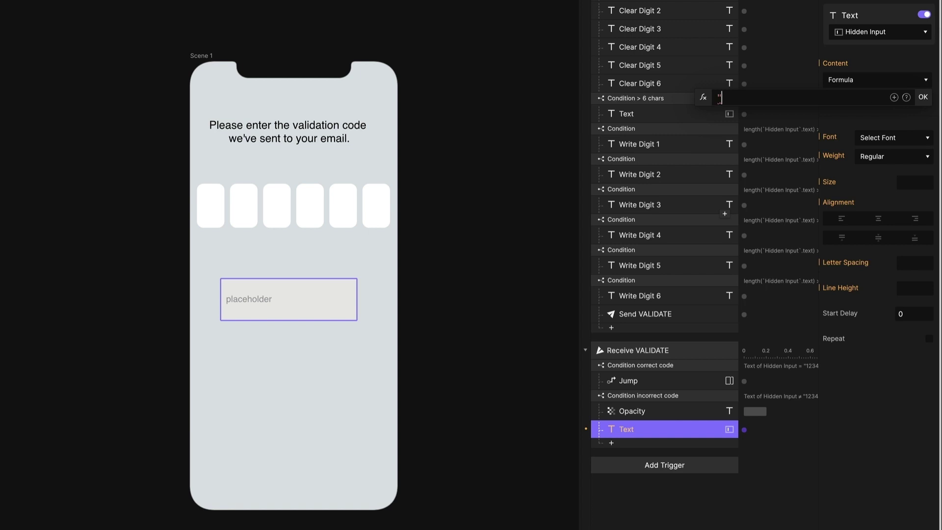
pyautogui.click(923, 97)
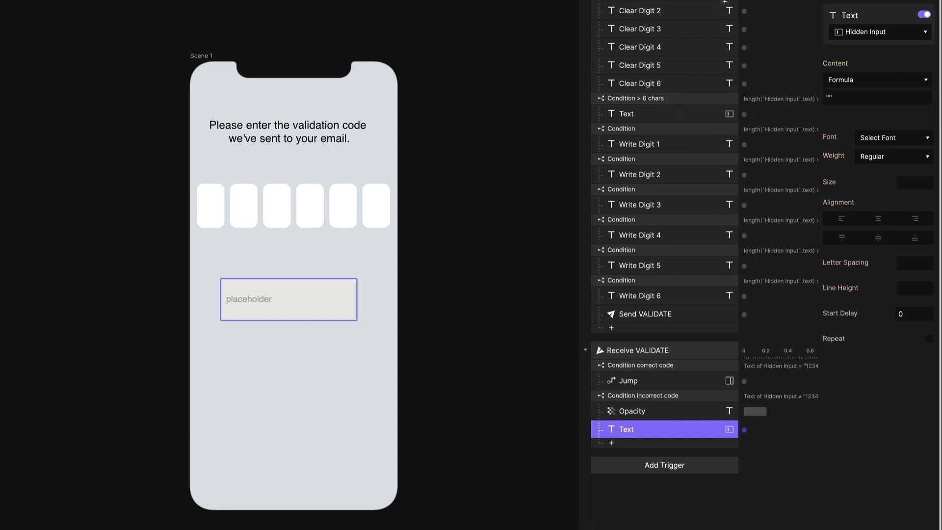
pyautogui.press('super+p')
pyautogui.write('123456')
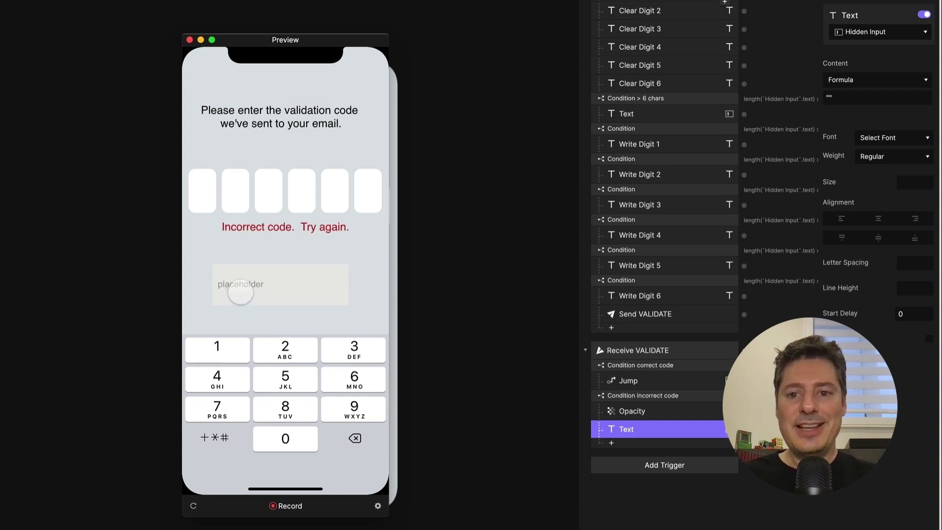
# - Close the running preview and relaunch the desktop preview
pyautogui.scroll(3, 638, 128)
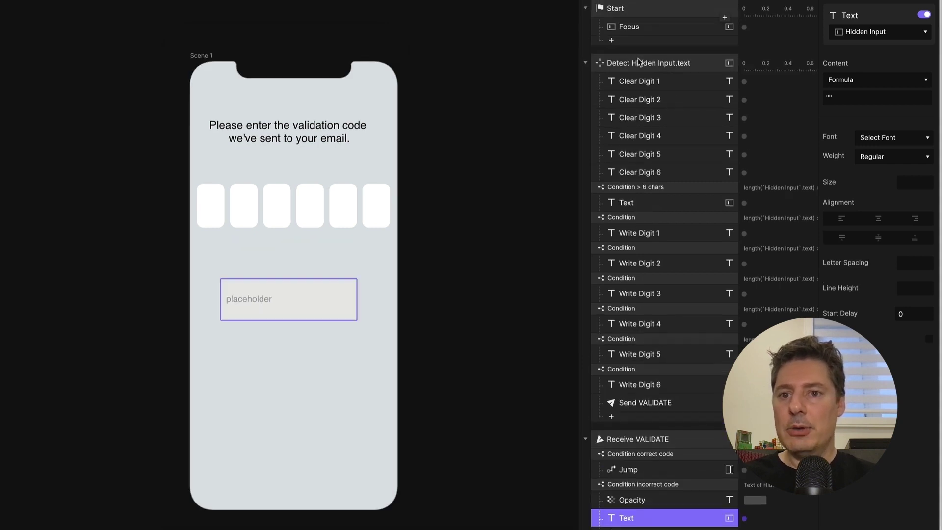
pyautogui.click(640, 62)
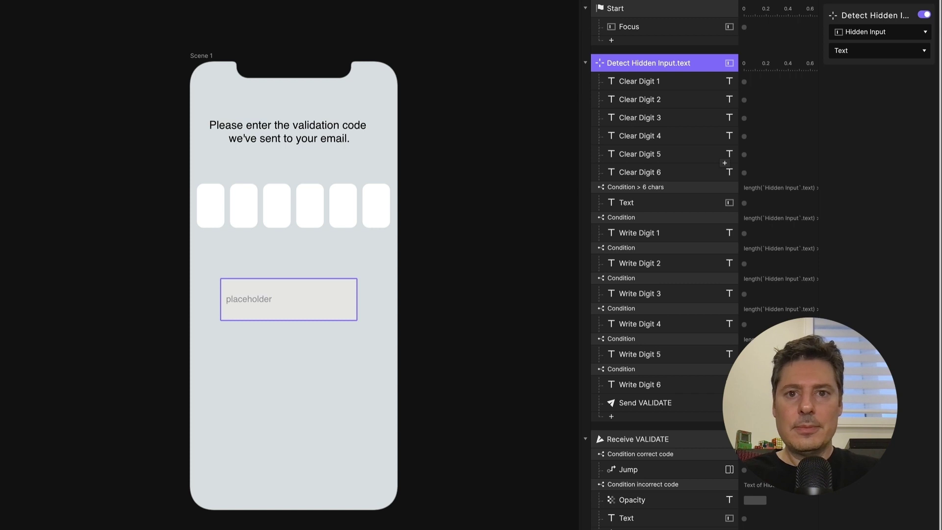
pyautogui.scroll(-3, 687, 197)
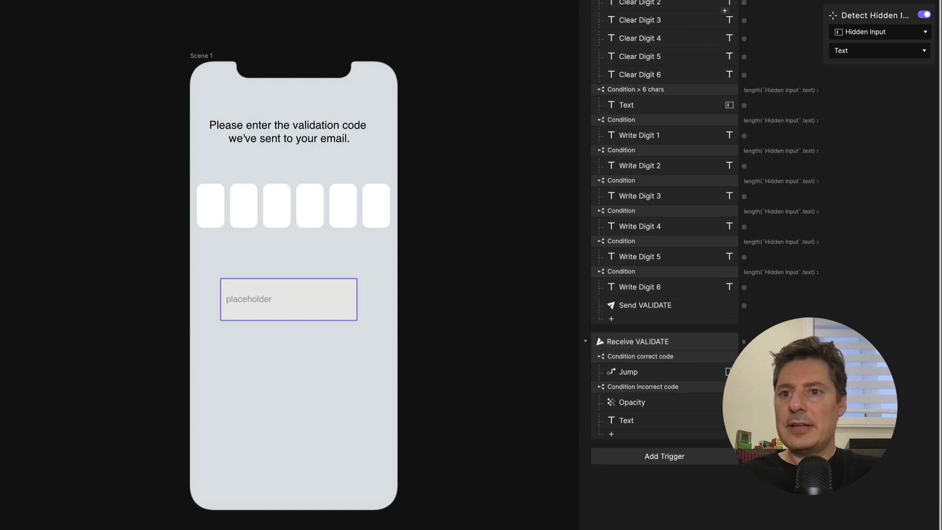
pyautogui.press('super+p')
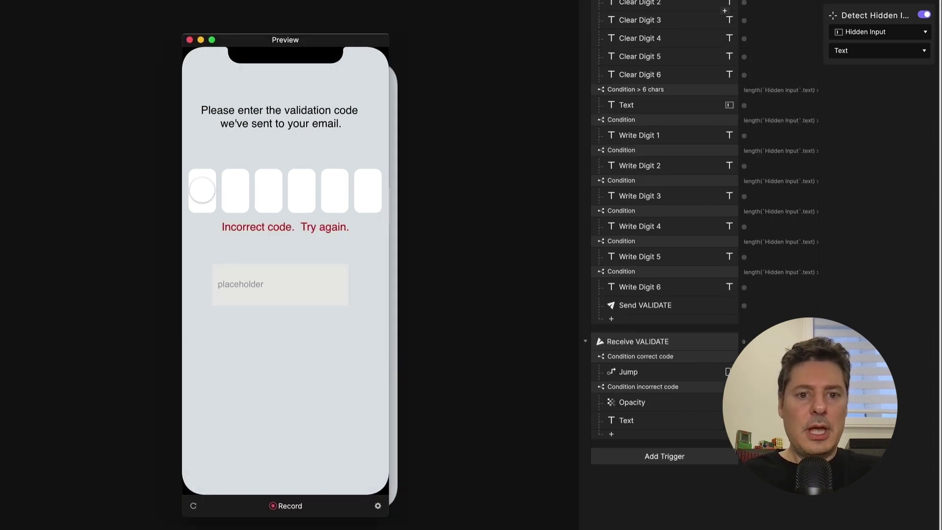
# - Enter 123 in the code field over the error message, then close the preview
pyautogui.click(259, 282)
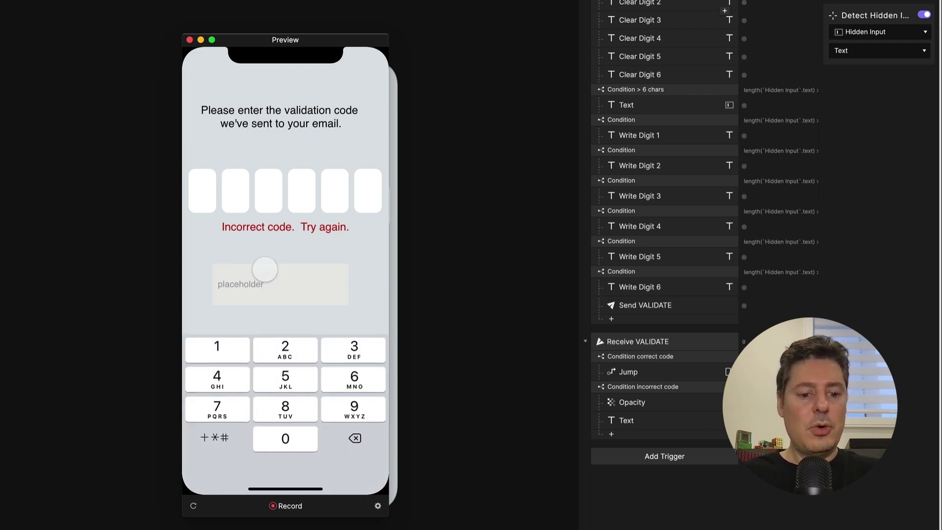
pyautogui.write('123')
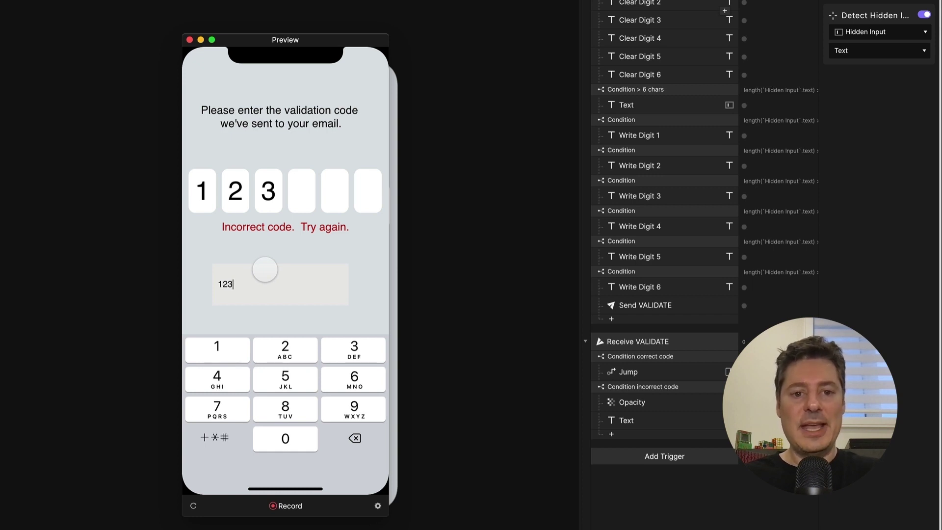
pyautogui.click(190, 40)
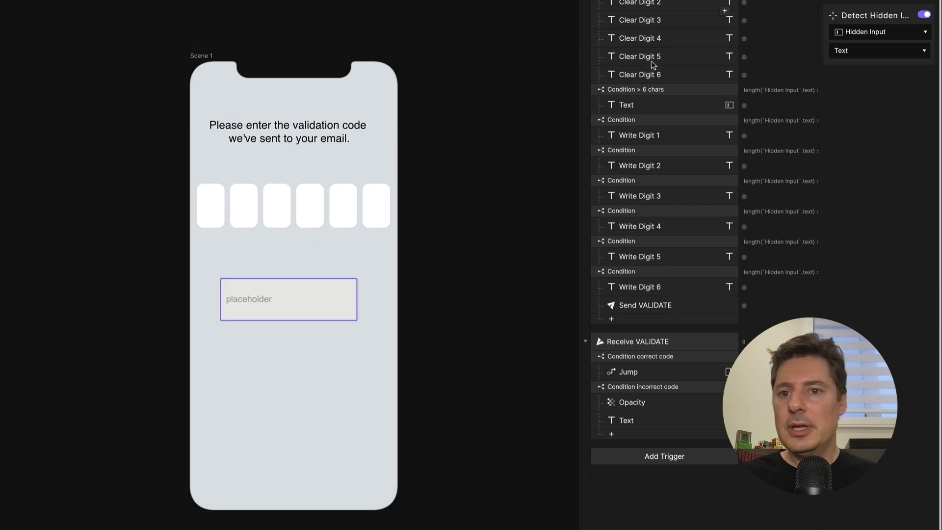
pyautogui.scroll(2, 687, 89)
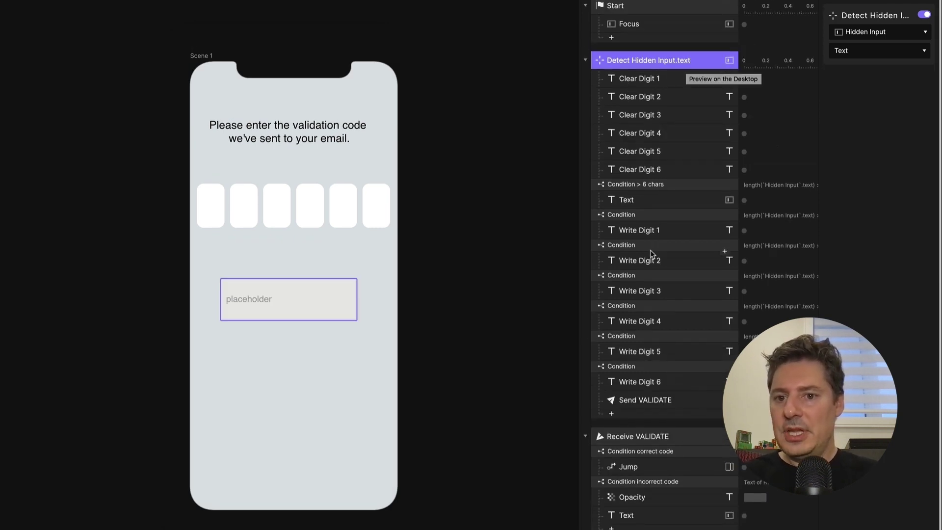
# - Under the length > 0 condition, add an Opacity response setting Error Message to 0, then preview
pyautogui.click(654, 214)
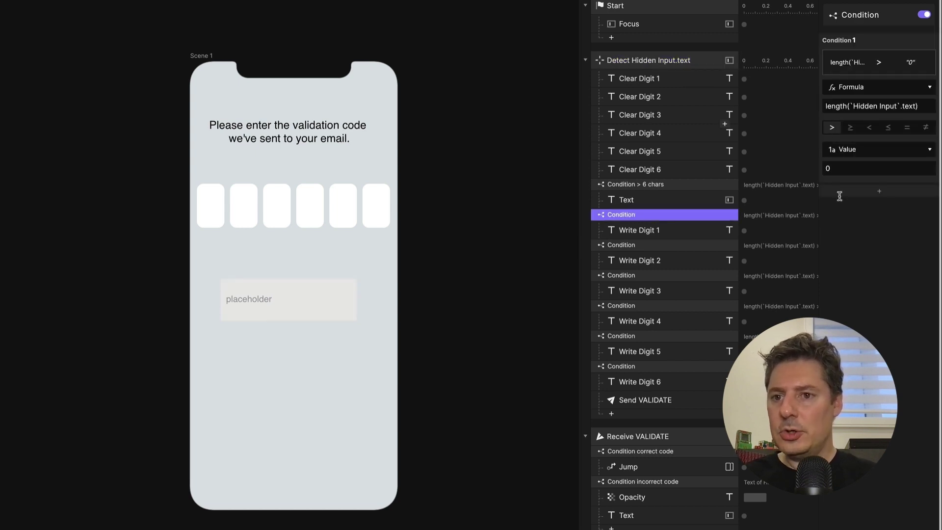
pyautogui.click(725, 221)
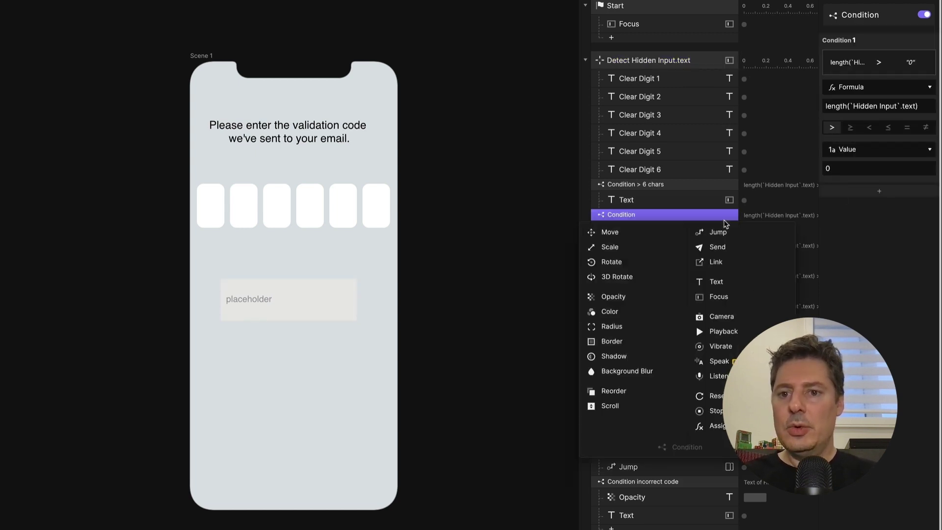
pyautogui.click(613, 297)
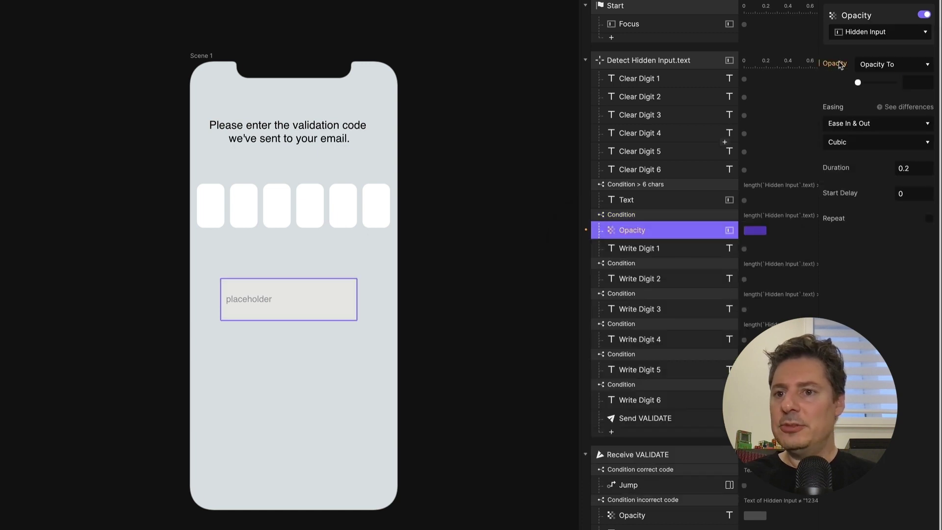
pyautogui.click(891, 35)
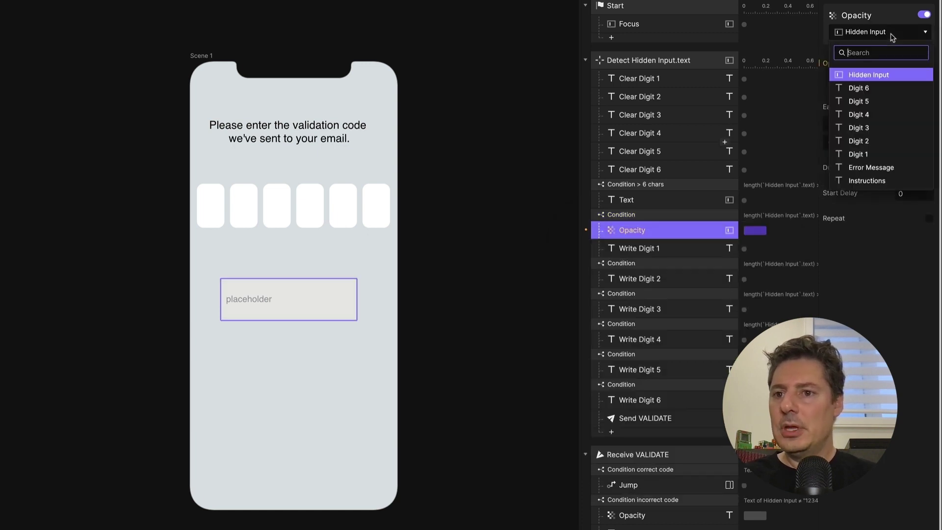
pyautogui.click(885, 167)
pyautogui.click(915, 82)
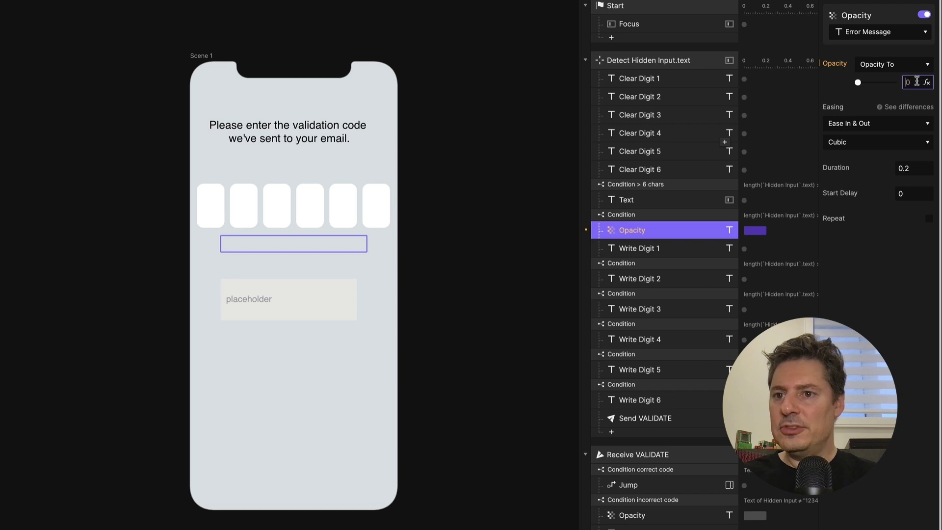
pyautogui.write('0')
pyautogui.press('Return')
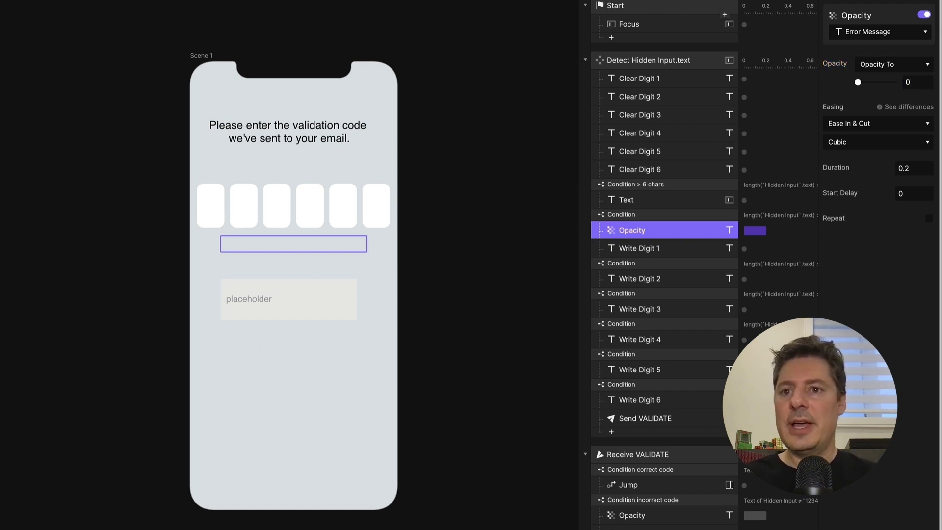
pyautogui.press('super+p')
pyautogui.write('12345')
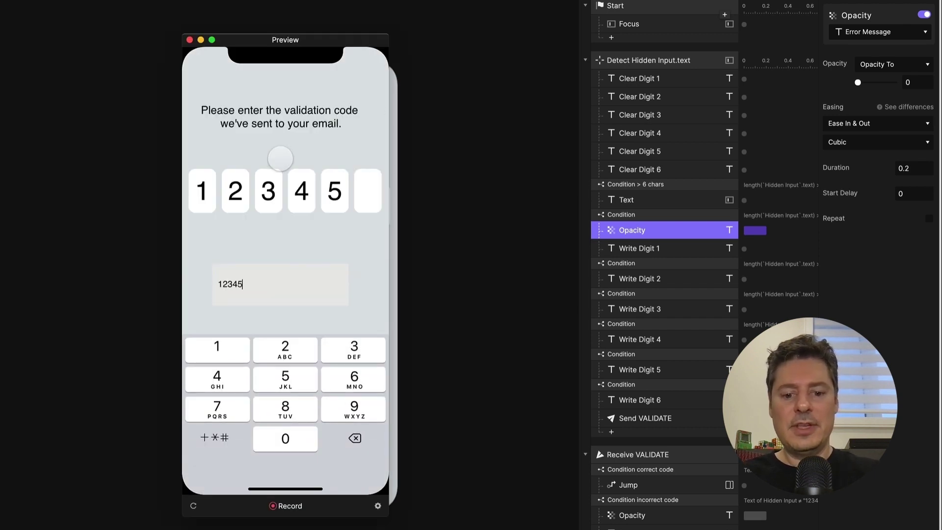
pyautogui.write('6')
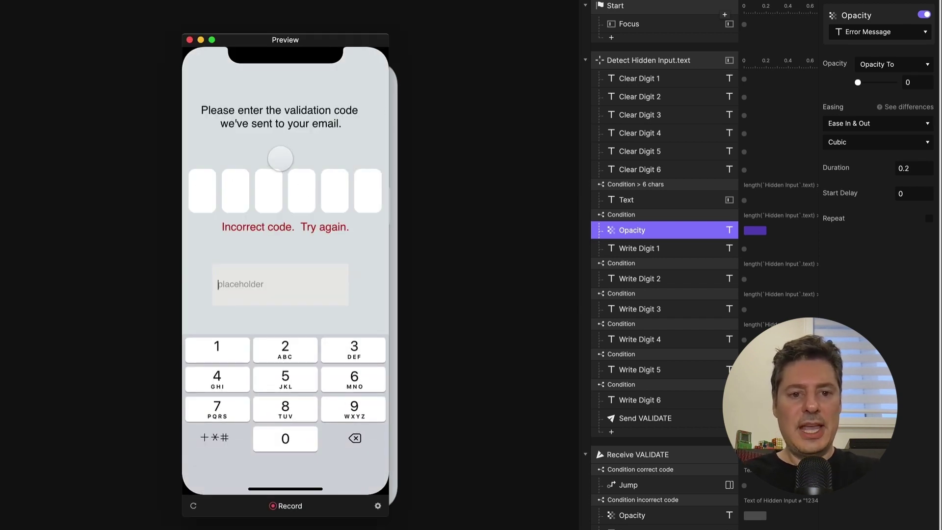
pyautogui.write('1')
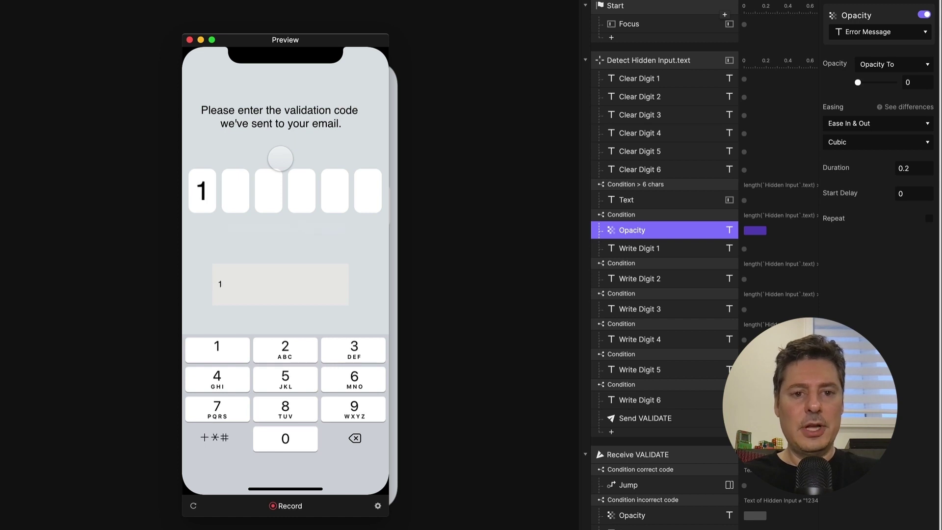
pyautogui.write('23456')
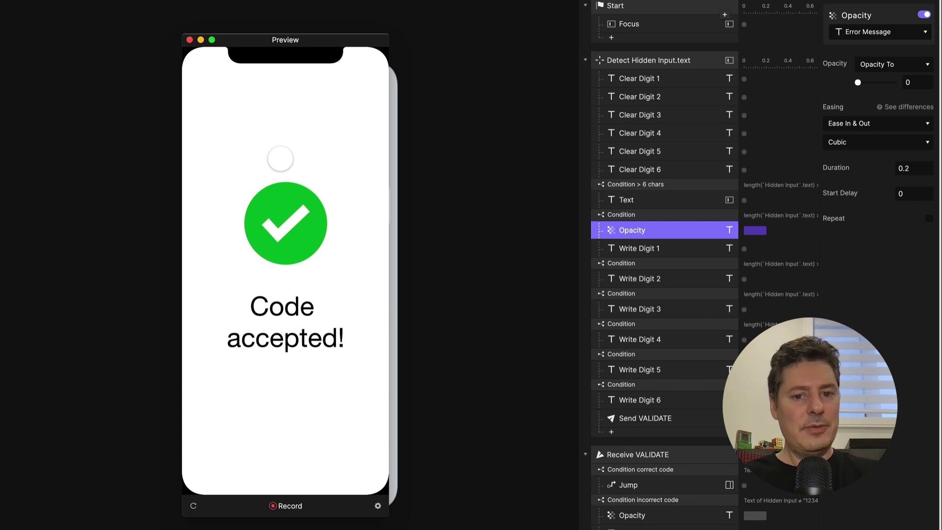
pyautogui.click(190, 40)
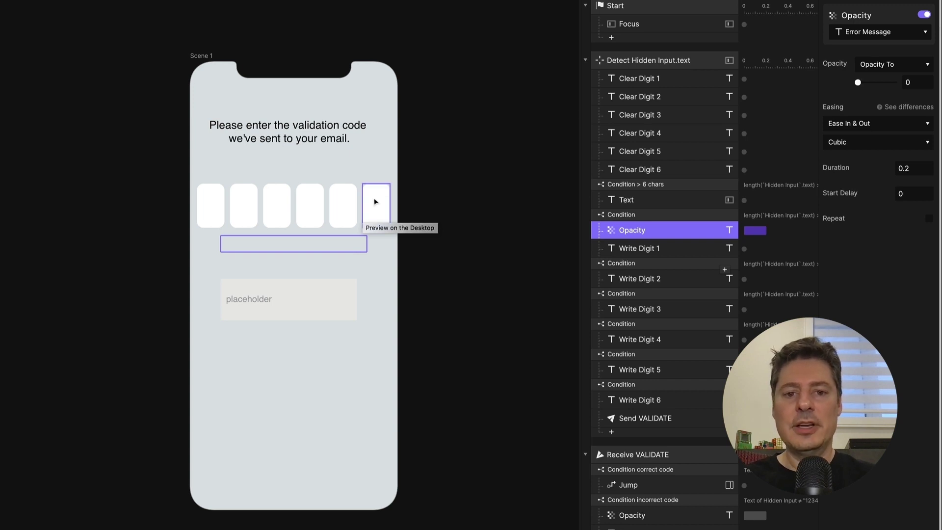
# - Give the Send VALIDATE response a 0.5 second start delay and launch the preview
pyautogui.click(665, 418)
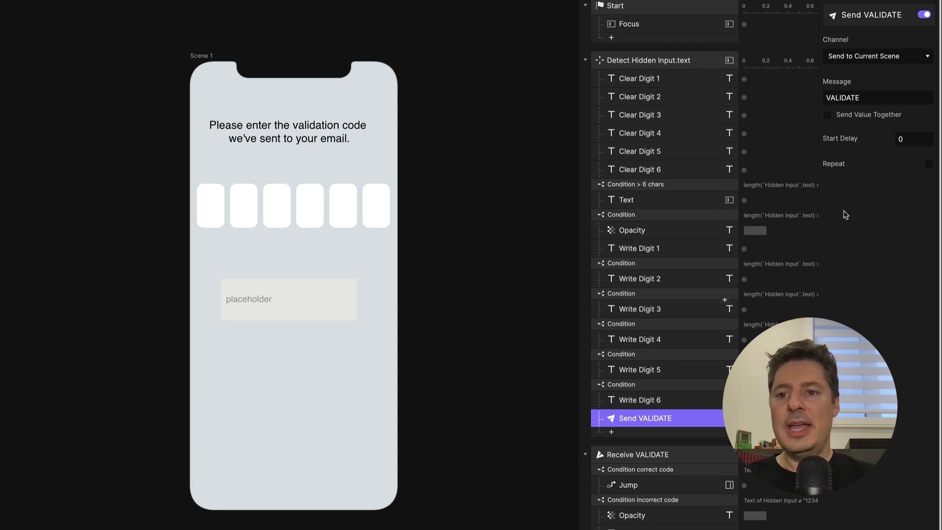
pyautogui.click(906, 140)
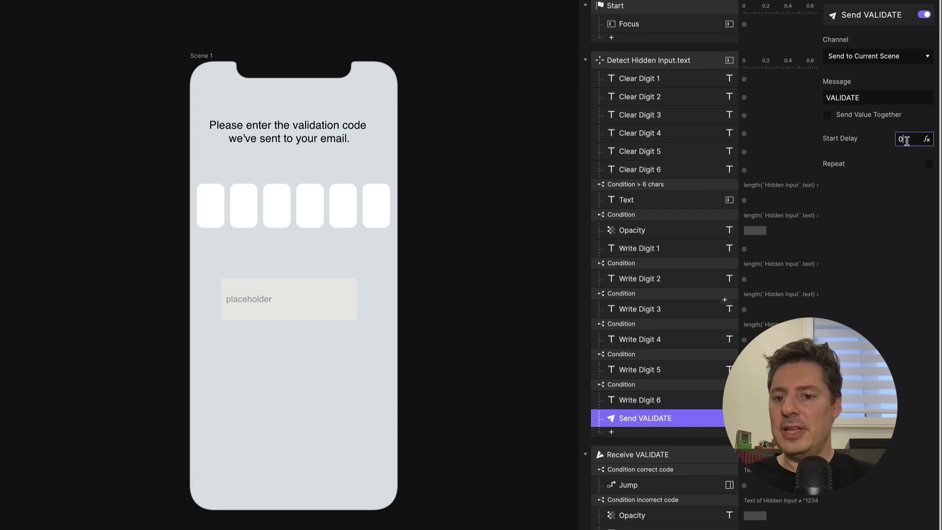
pyautogui.write('.5')
pyautogui.press('Return')
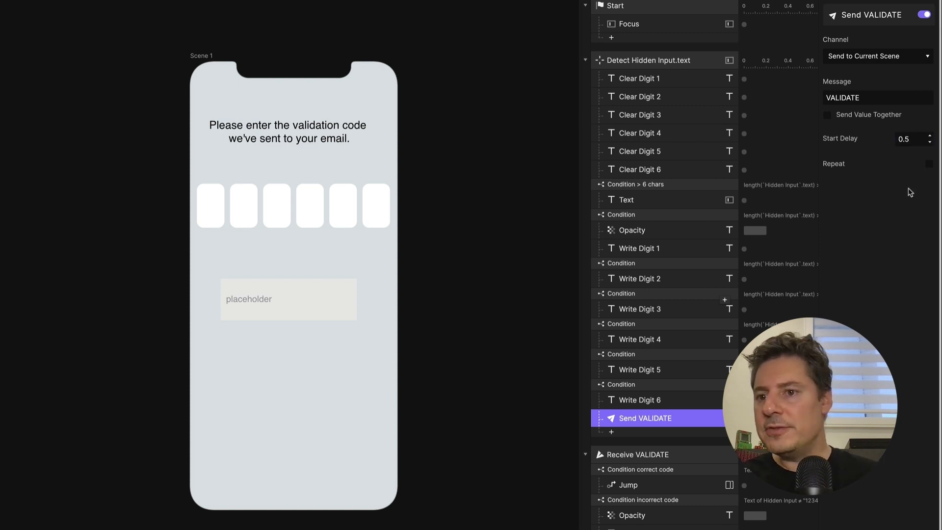
pyautogui.press('super+p')
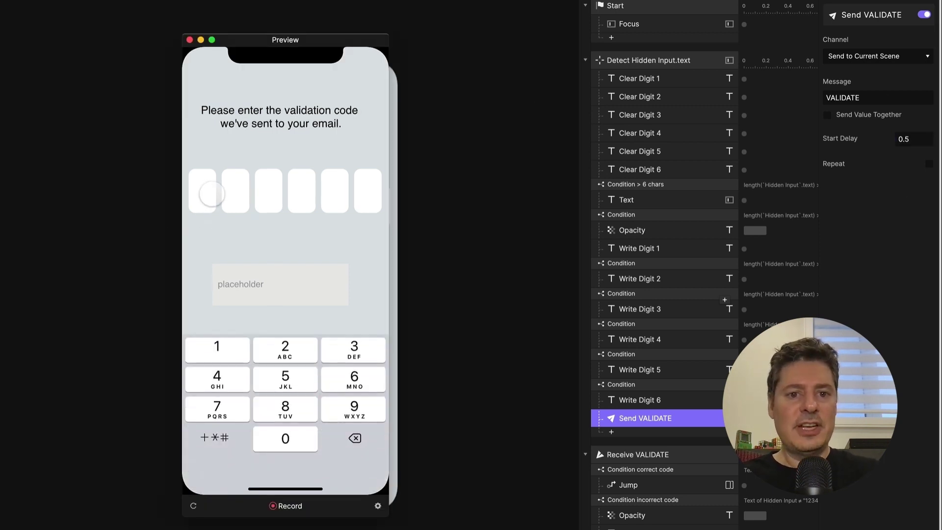
# - Enter wrong codes 123457 and 123458, then 123456 to reach Code accepted!, and close the preview
pyautogui.write('123457')
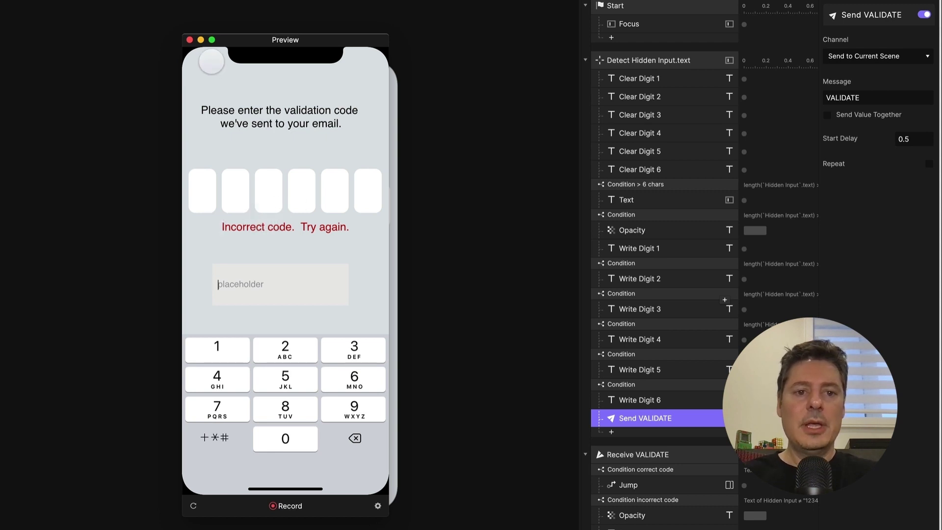
pyautogui.write('1234')
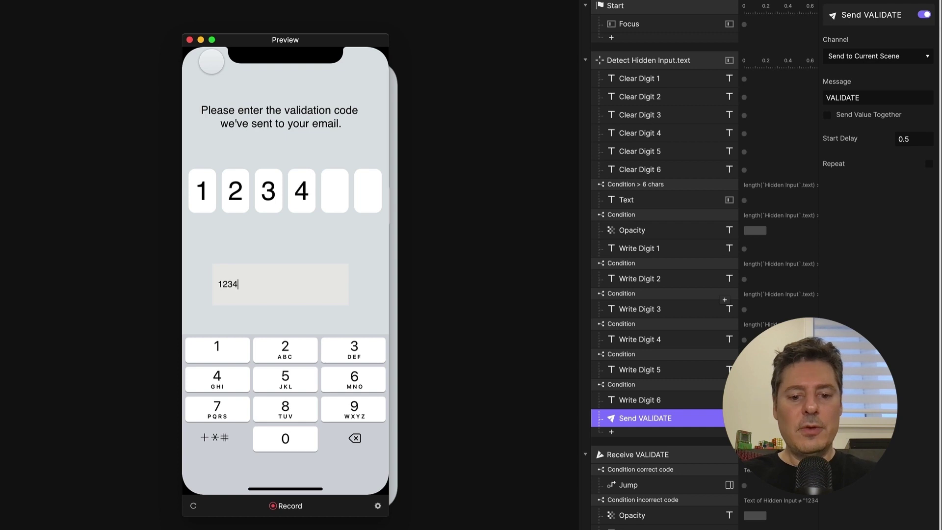
pyautogui.write('58')
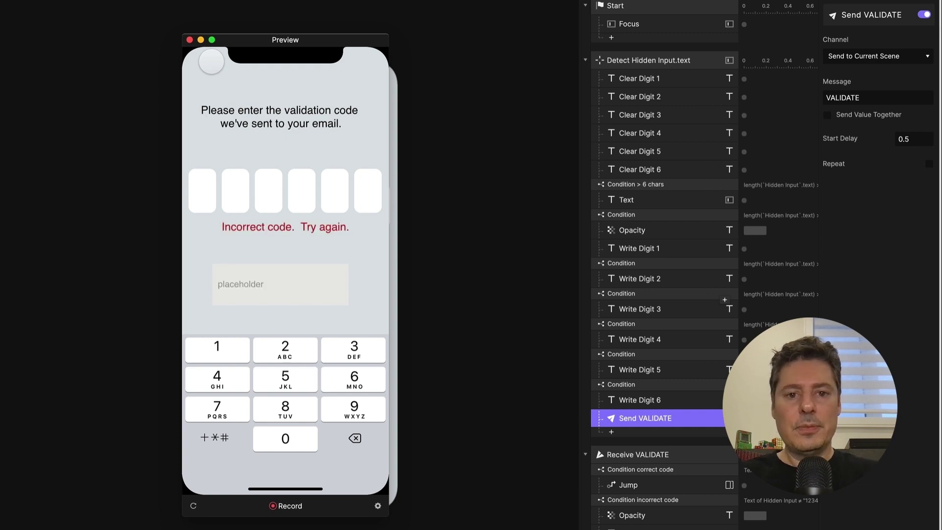
pyautogui.write('123456')
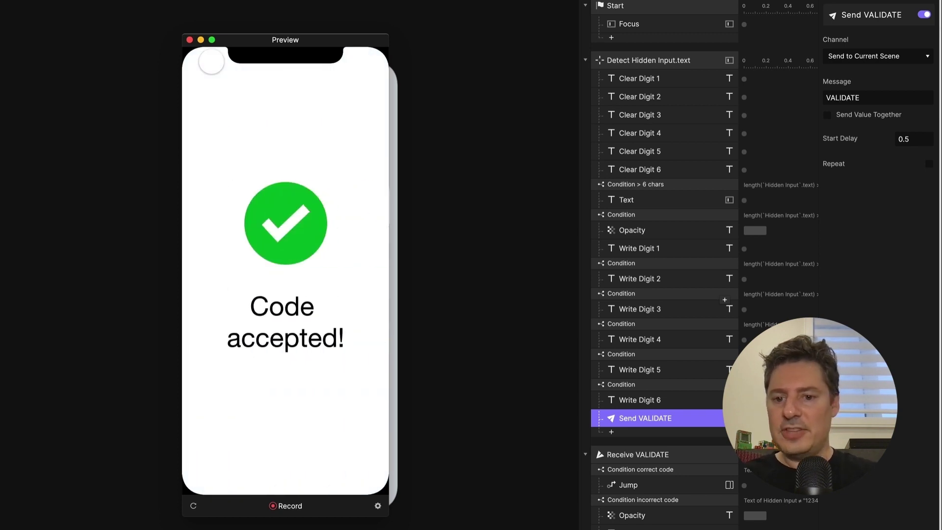
pyautogui.click(190, 39)
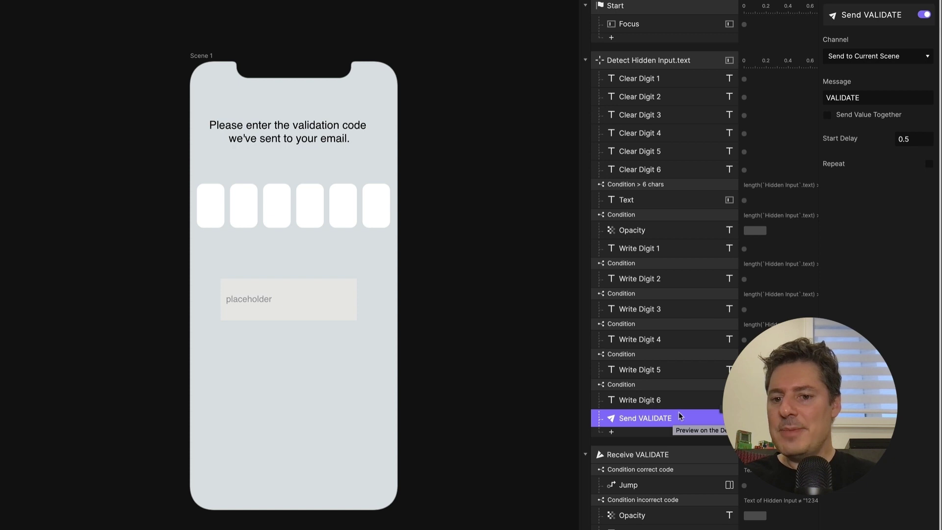
# - Change the Send VALIDATE start delay to 0.25 seconds
pyautogui.click(922, 141)
pyautogui.press('Left')
pyautogui.write('2')
pyautogui.press('Return')
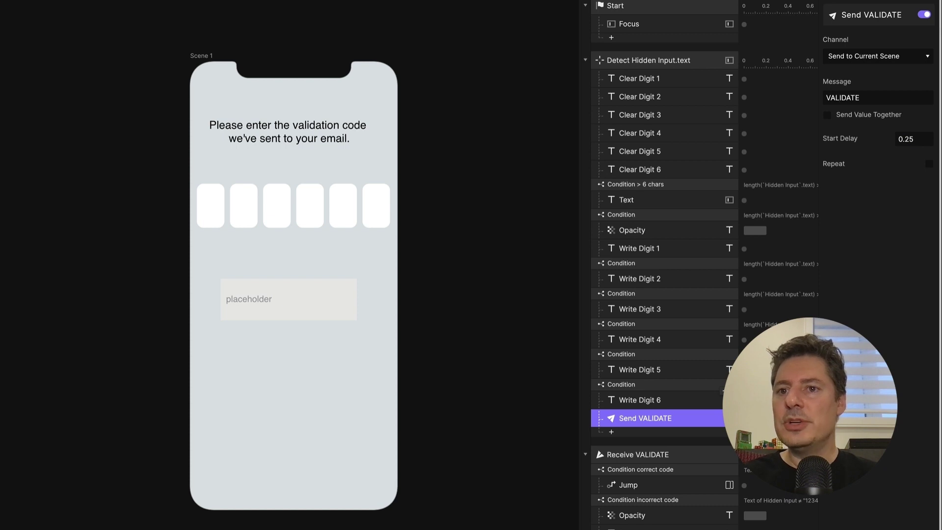
pyautogui.press('super+p')
pyautogui.write('123456')
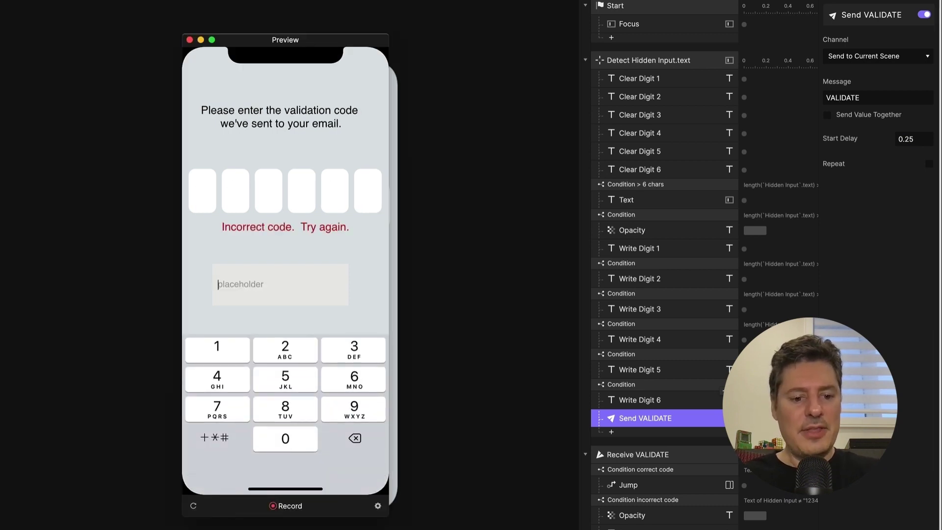
pyautogui.write('123456')
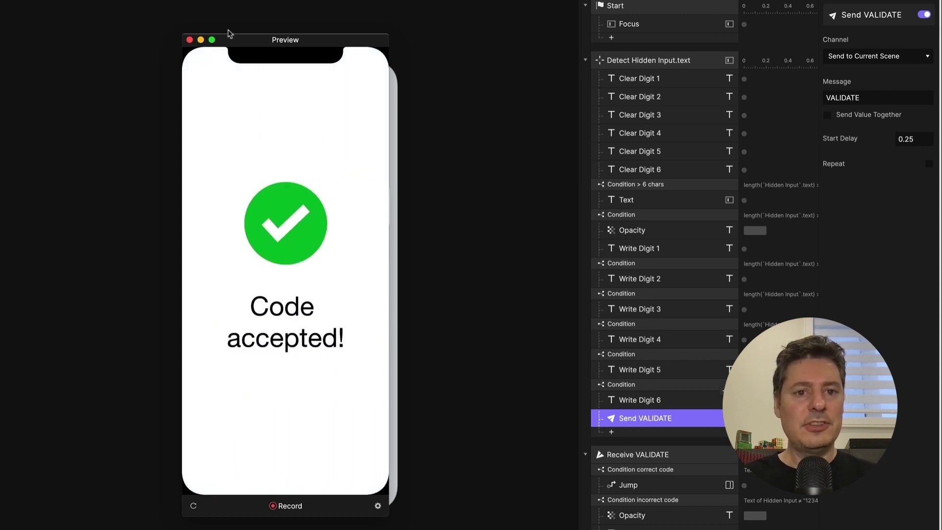
pyautogui.press('super+w')
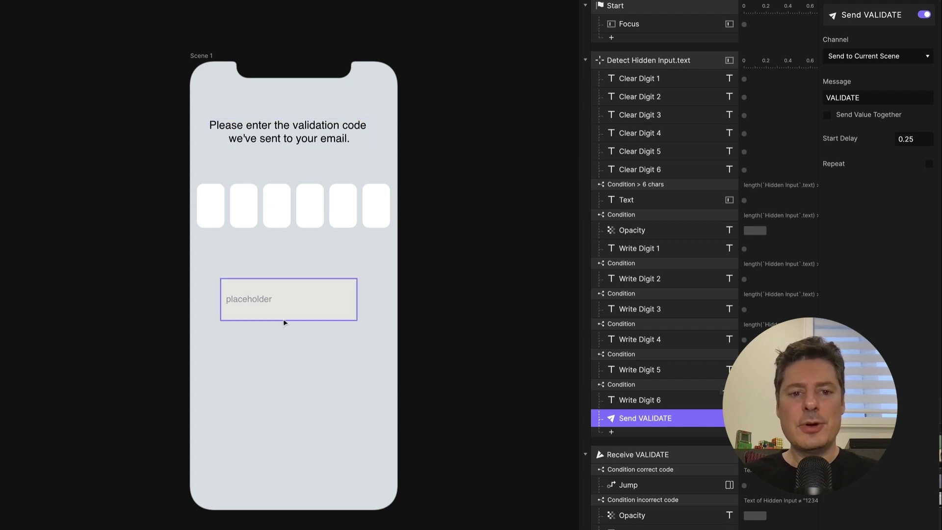
# - Move Hidden Input to 65, -102 above the screen, then preview entering codes 123457 and 123456
pyautogui.click(288, 305)
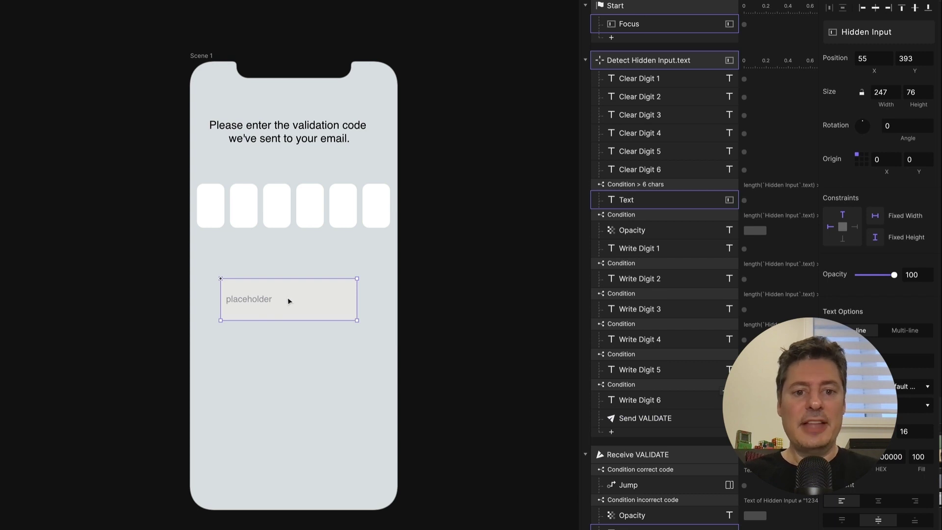
pyautogui.moveTo(275, 299); pyautogui.dragTo(280, 26)
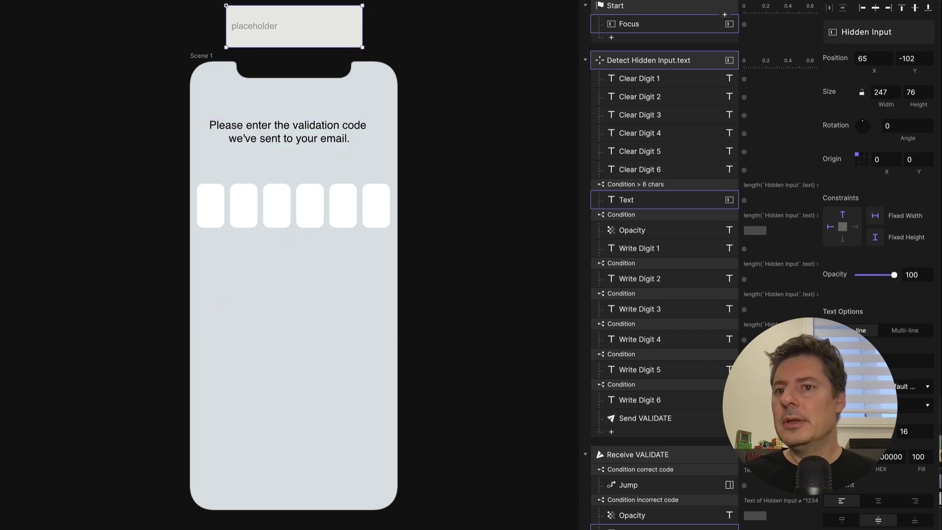
pyautogui.press('super+p')
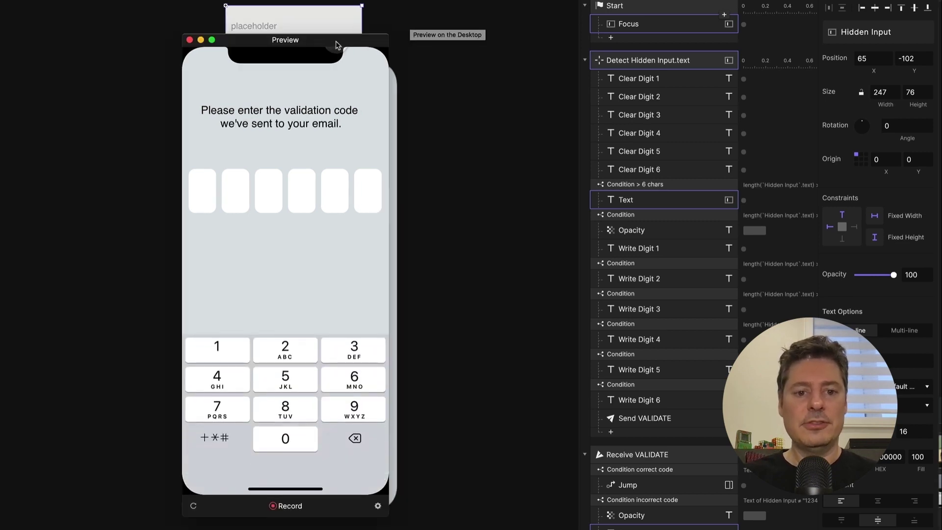
pyautogui.write('123457')
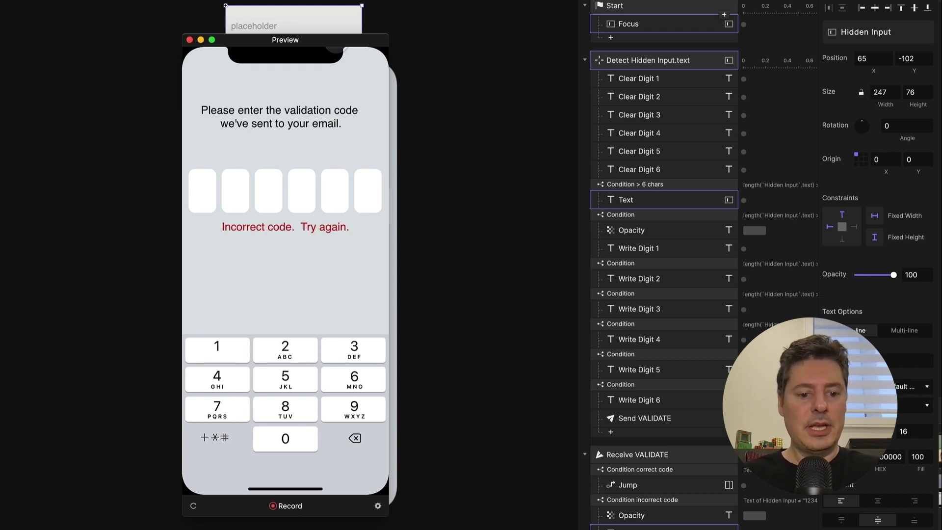
pyautogui.write('123456')
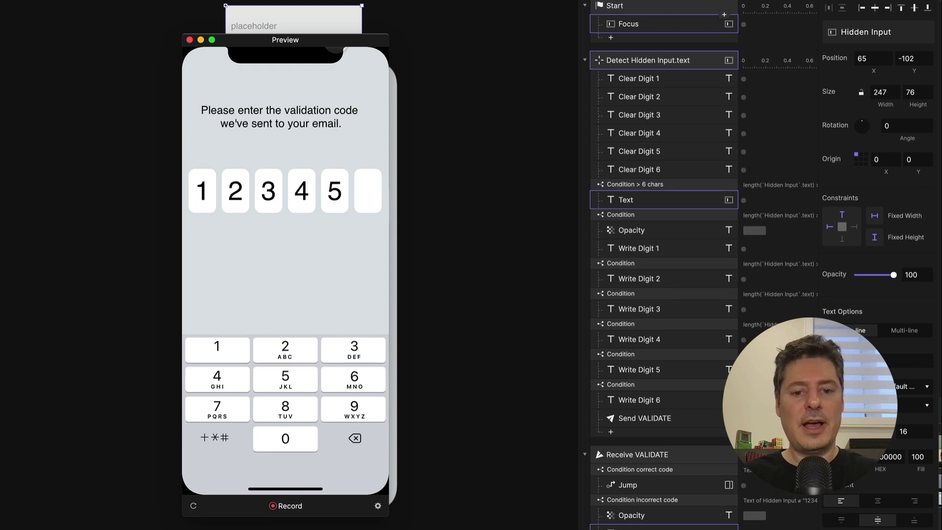